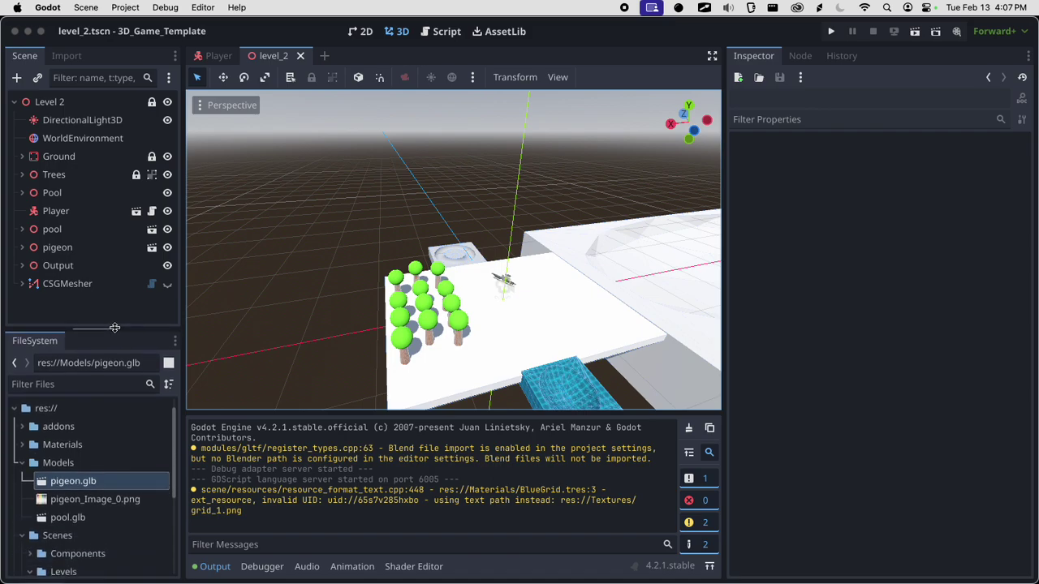
# Collapse the Models and Scenes folders in the file tree, and enlarge the FileSystem dock and the 3D viewport
pyautogui.click(23, 453)
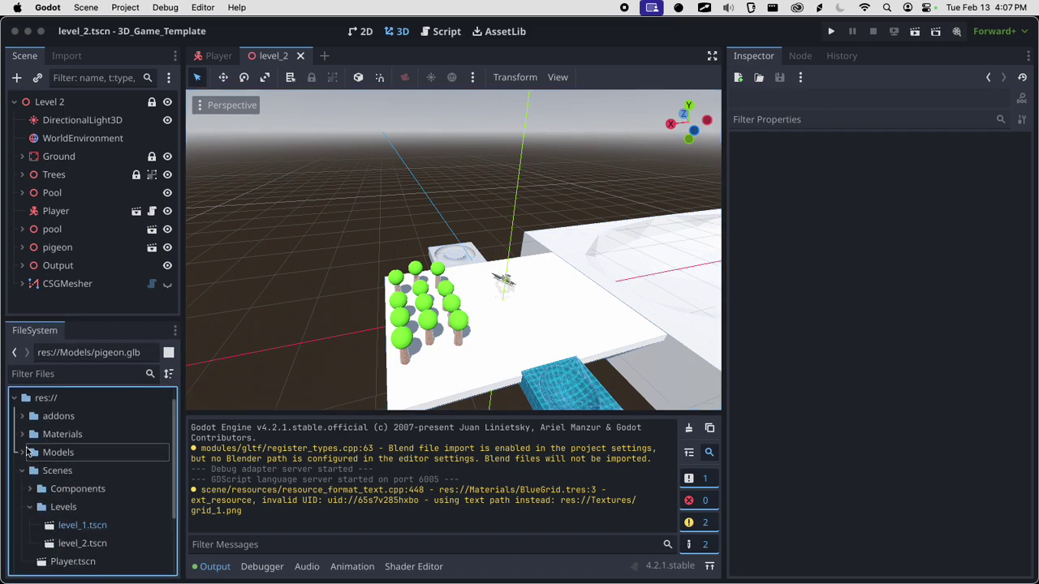
pyautogui.click(23, 472)
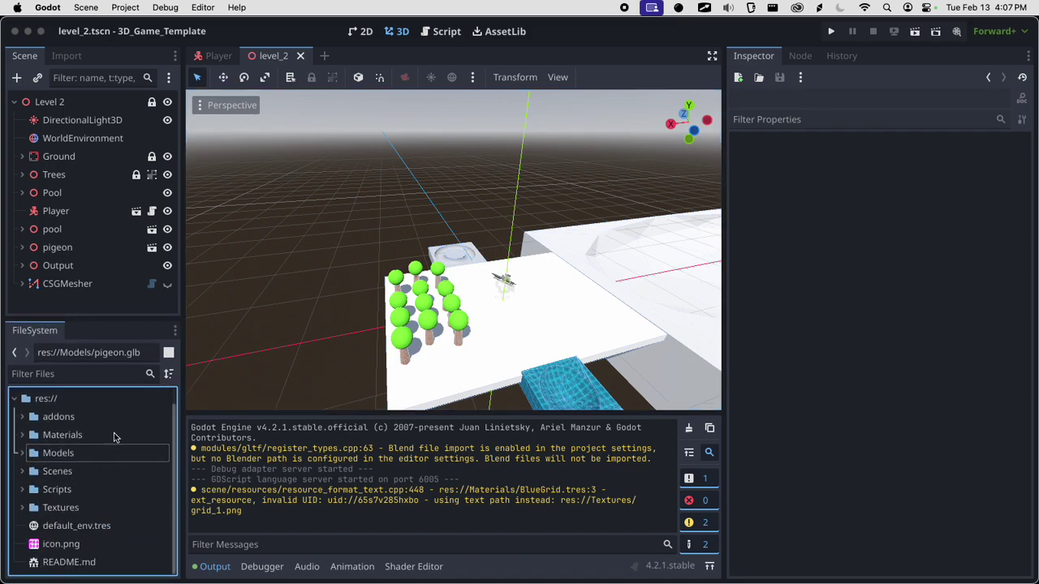
pyautogui.moveTo(114, 323); pyautogui.dragTo(117, 297)
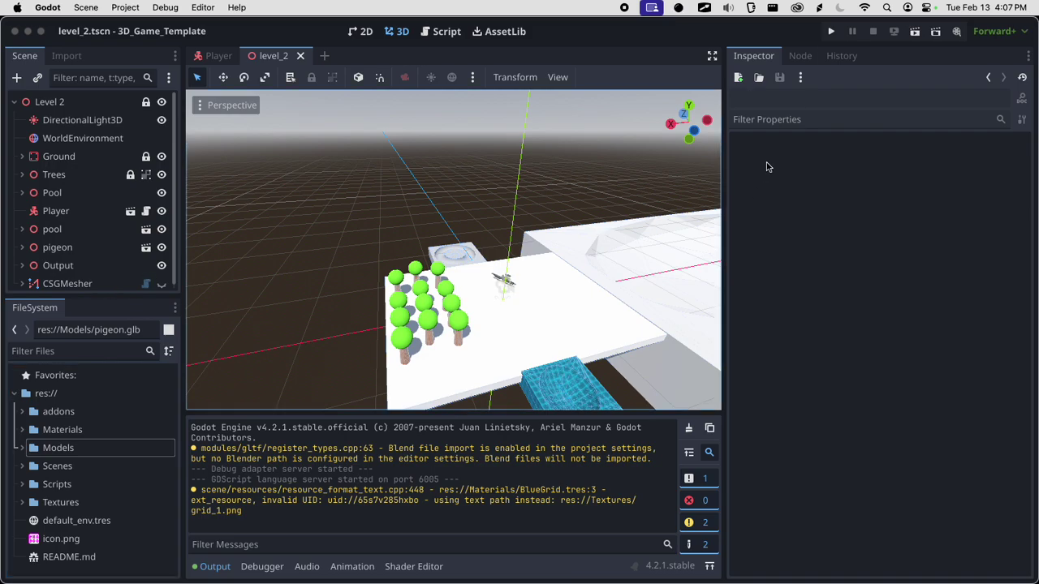
pyautogui.moveTo(723, 188); pyautogui.dragTo(870, 189)
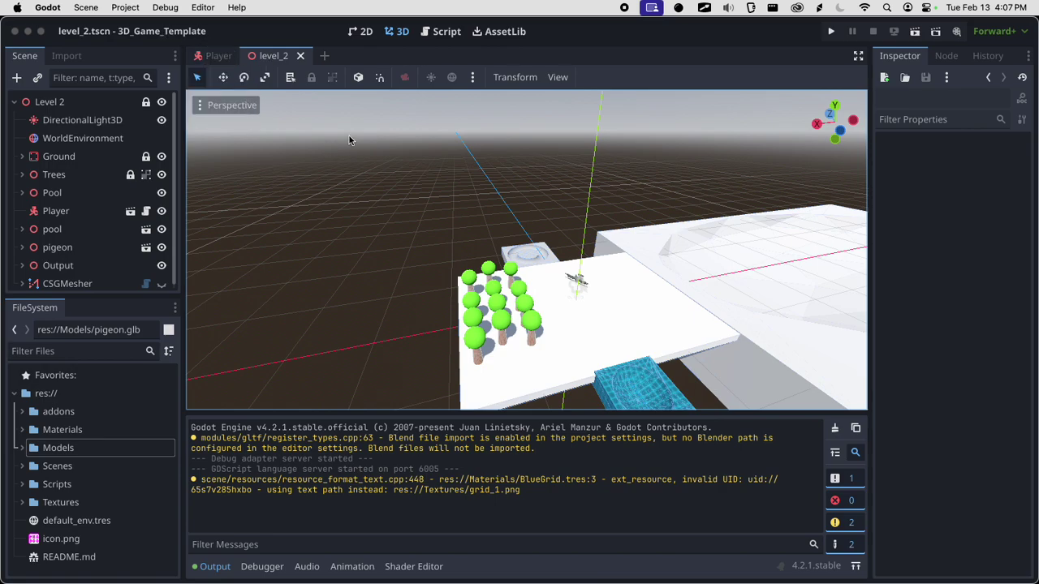
# Set the project's main scene to res://Scenes/Levels/level_2.tscn in the project's run settings
pyautogui.click(134, 9)
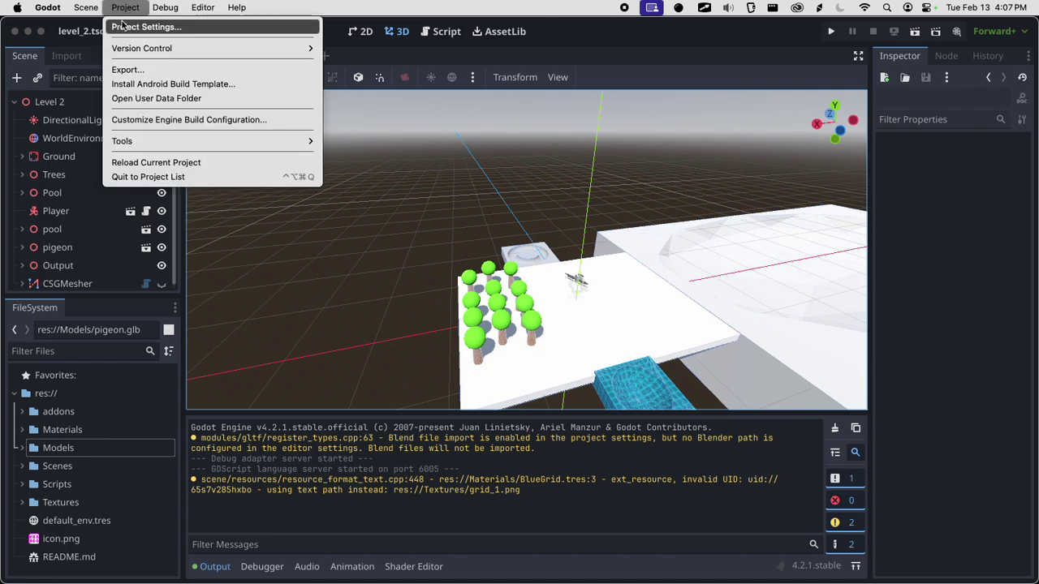
pyautogui.click(122, 27)
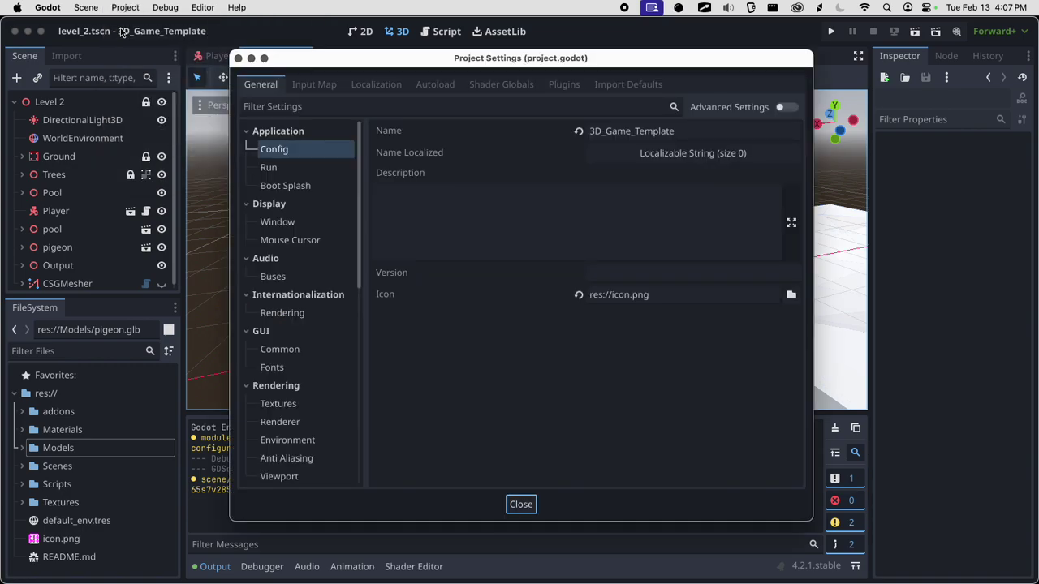
pyautogui.click(293, 183)
pyautogui.click(292, 168)
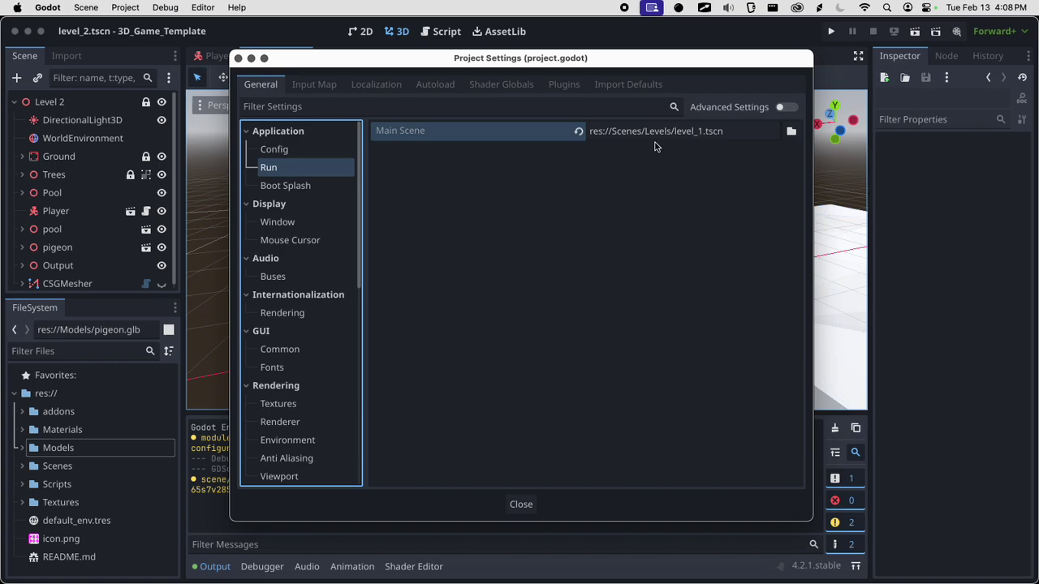
pyautogui.click(791, 132)
pyautogui.click(387, 146)
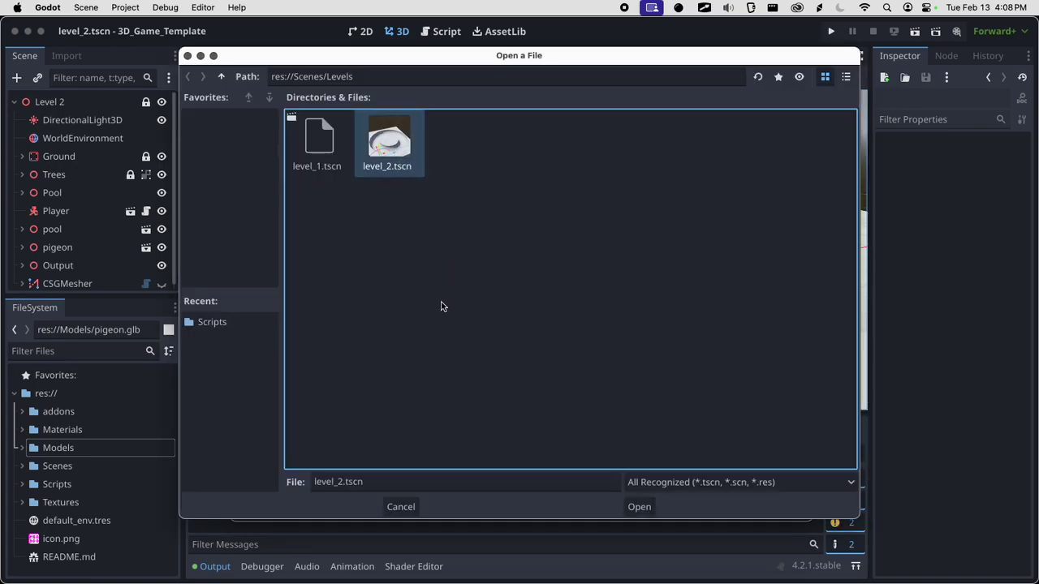
pyautogui.click(639, 507)
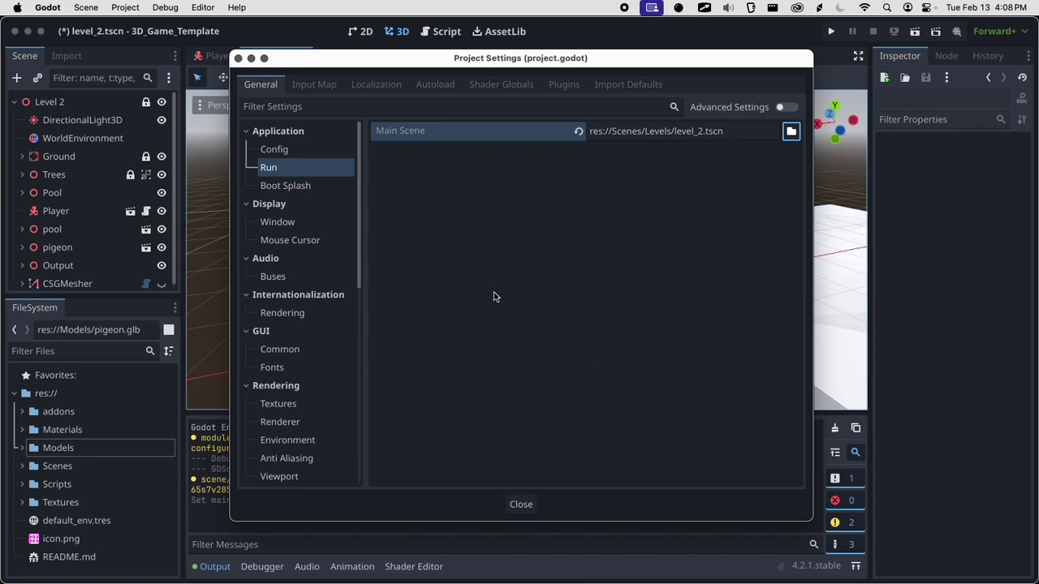
# Review the project's boot splash and display window settings, including the available window modes
pyautogui.click(301, 187)
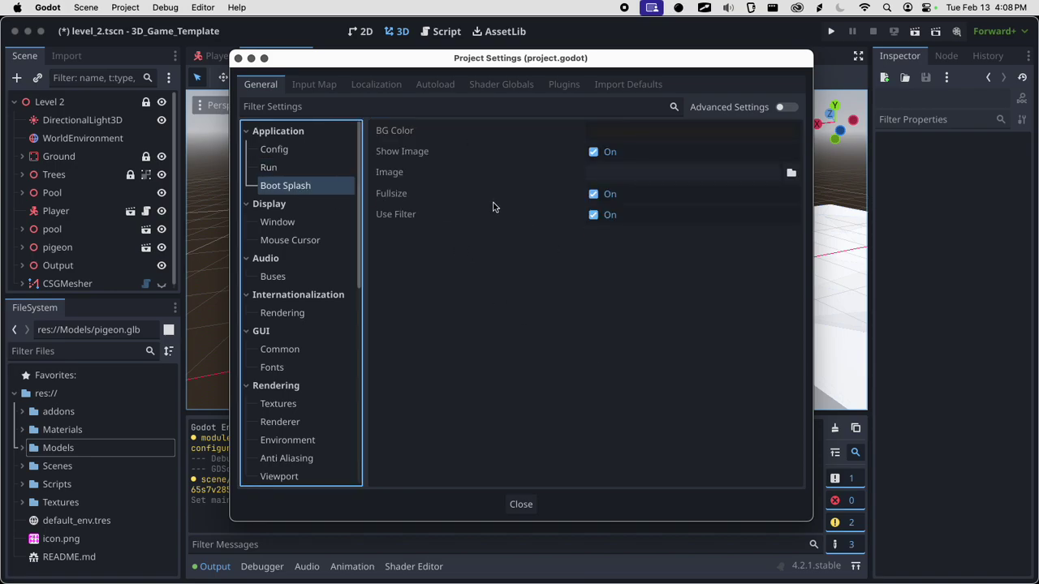
pyautogui.moveTo(469, 151)
pyautogui.click(301, 223)
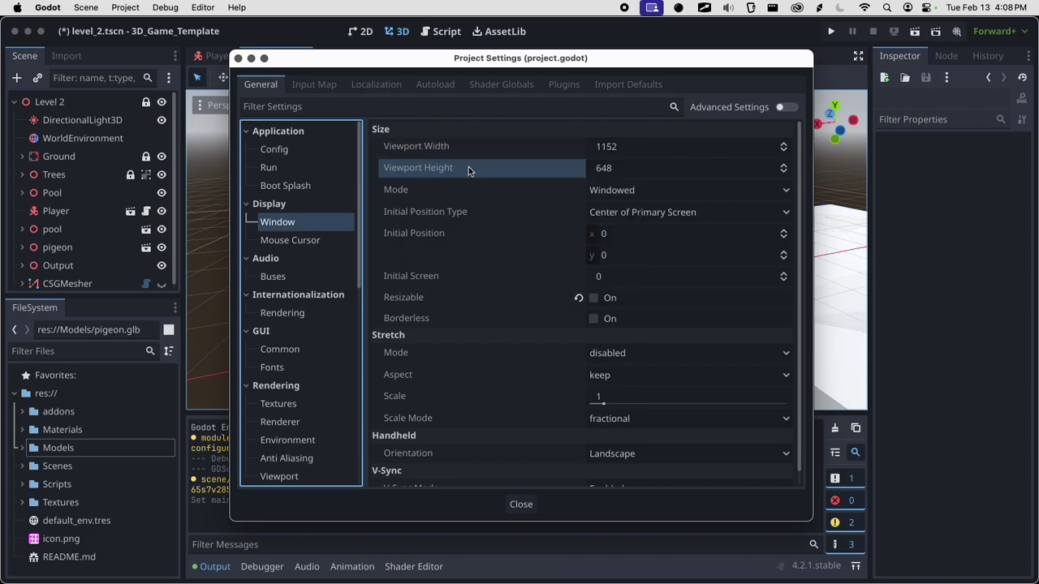
pyautogui.click(628, 192)
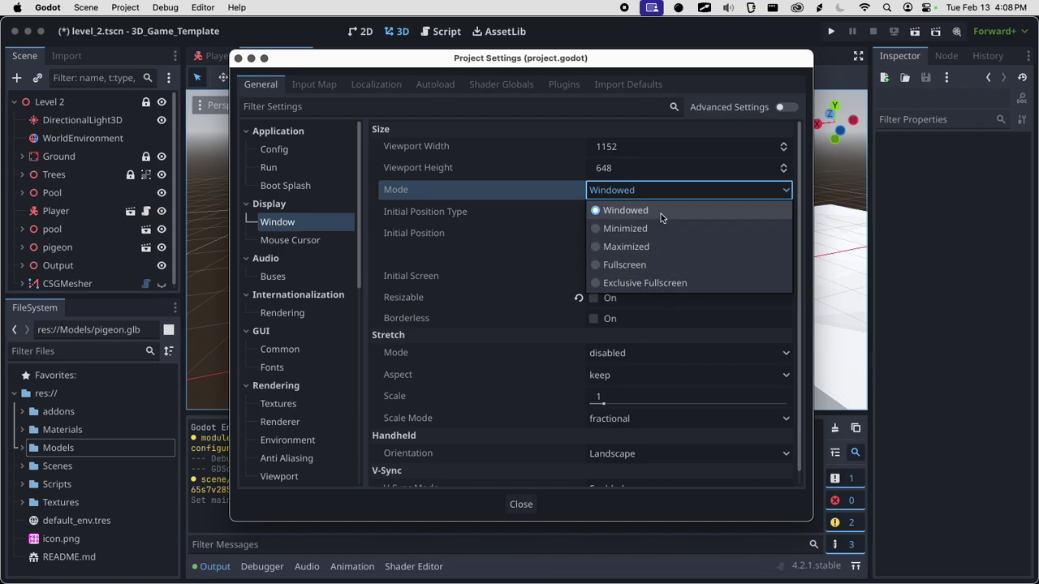
pyautogui.click(658, 192)
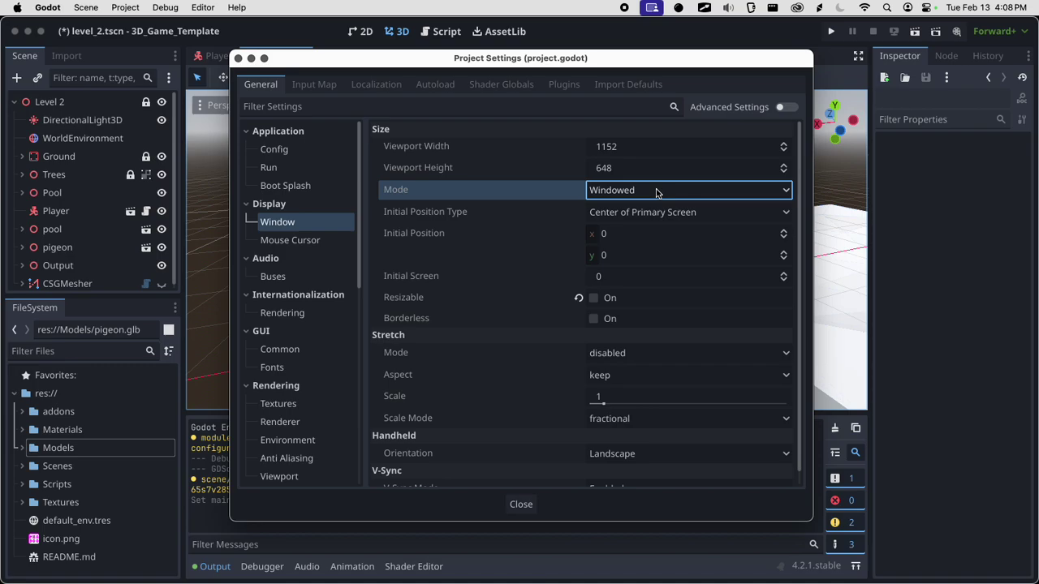
pyautogui.click(651, 193)
pyautogui.click(659, 199)
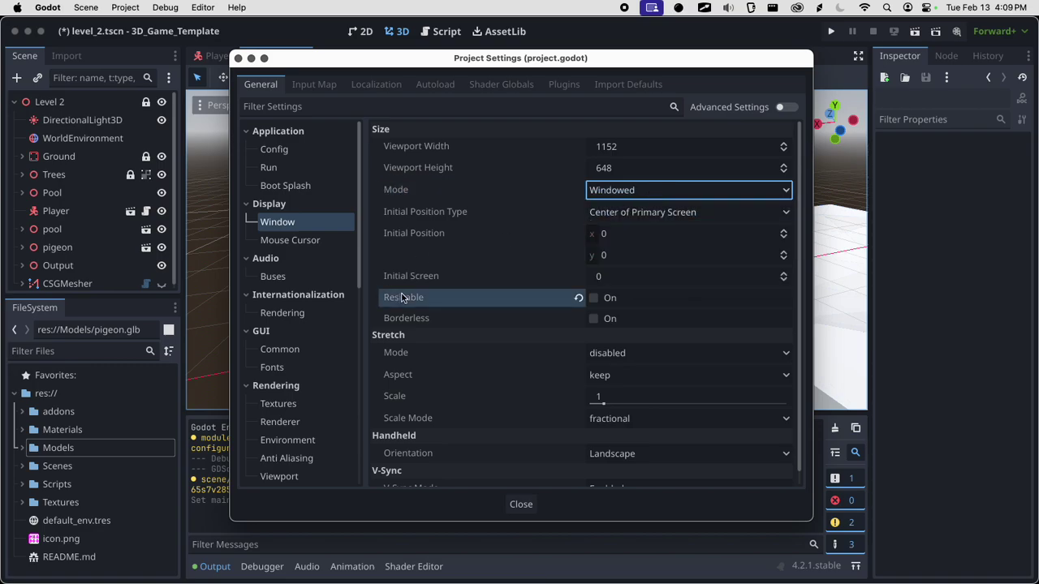
pyautogui.moveTo(543, 282)
pyautogui.scroll(-1, 549, 312)
pyautogui.scroll(1, 544, 304)
# Show the advanced project settings, disable Allow hiDPI for the display window, and close the settings
pyautogui.click(782, 106)
pyautogui.scroll(-5, 557, 210)
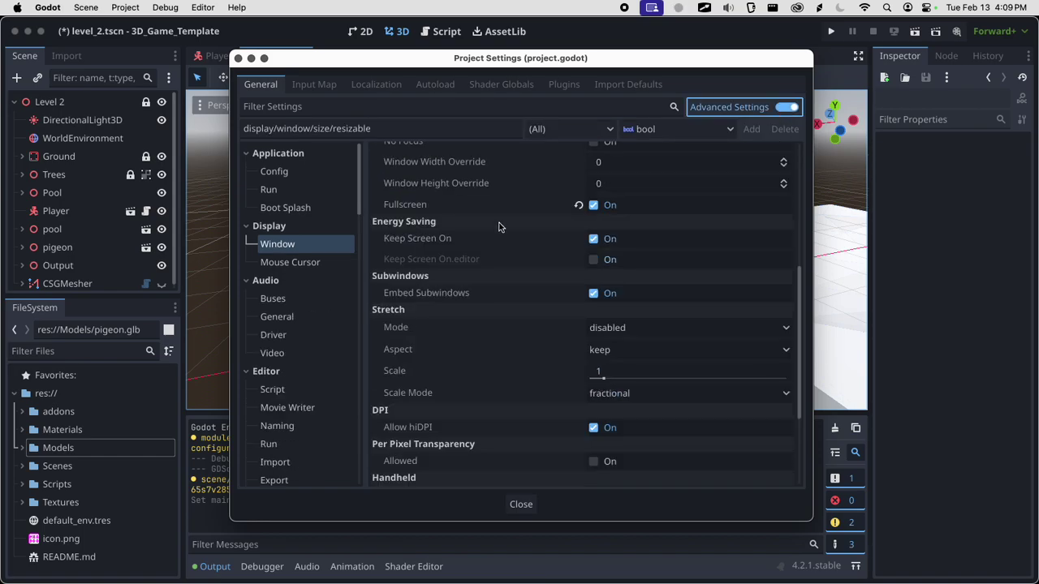
pyautogui.scroll(-3, 475, 233)
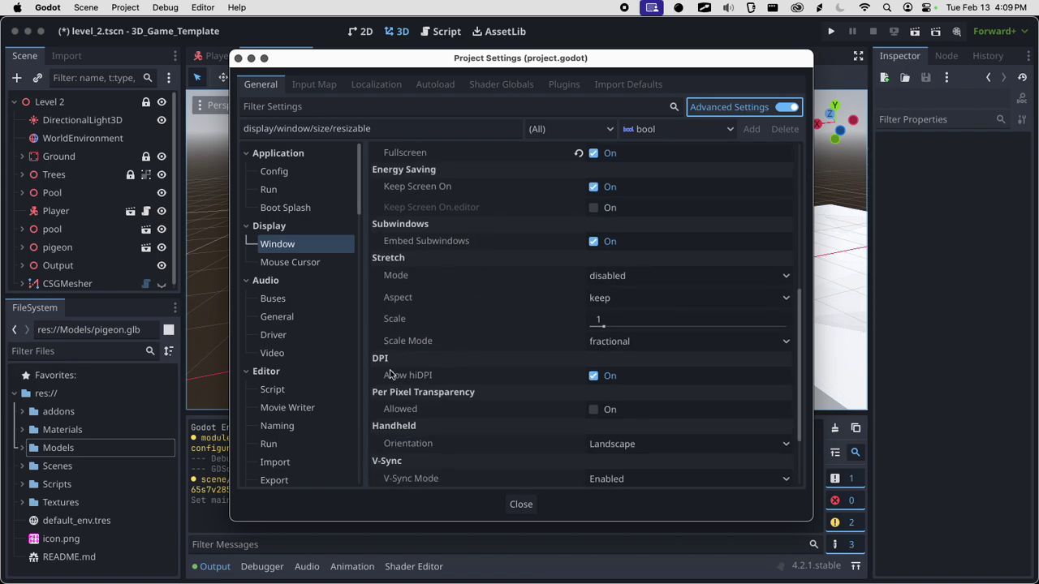
pyautogui.moveTo(392, 375); pyautogui.dragTo(435, 378)
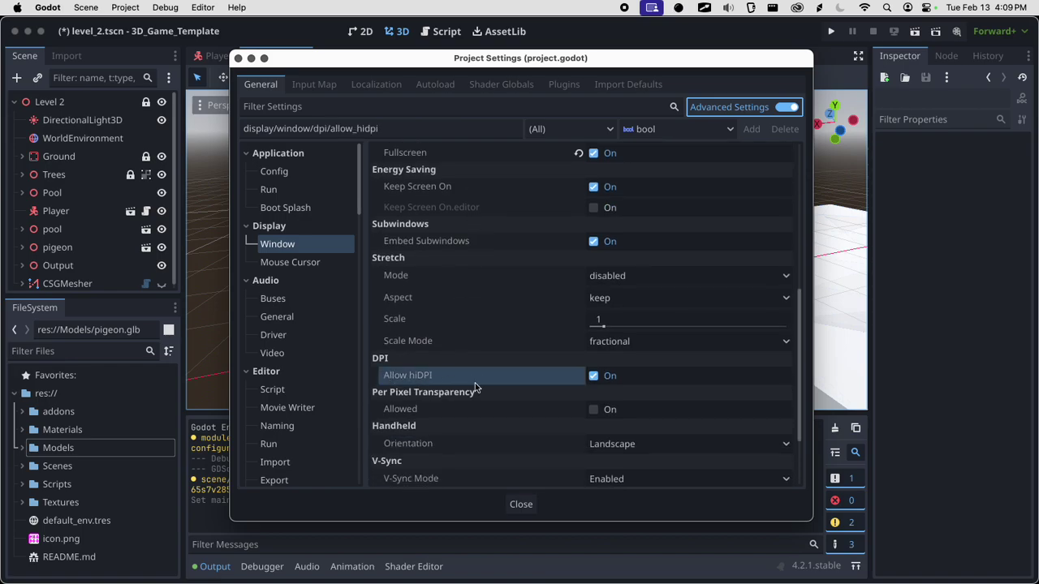
pyautogui.scroll(-5, 496, 317)
pyautogui.moveTo(422, 295)
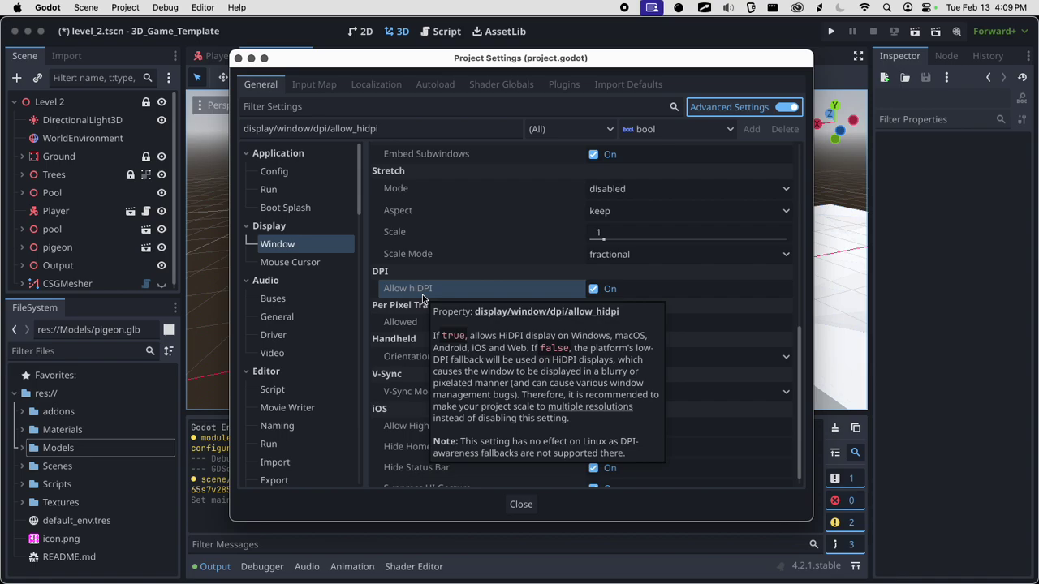
pyautogui.click(593, 291)
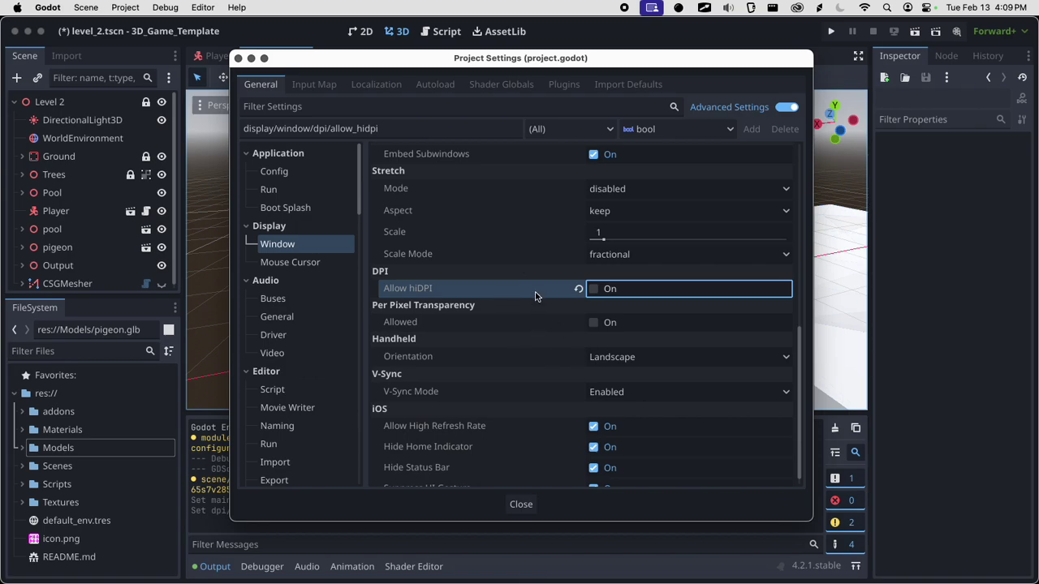
pyautogui.scroll(6, 578, 212)
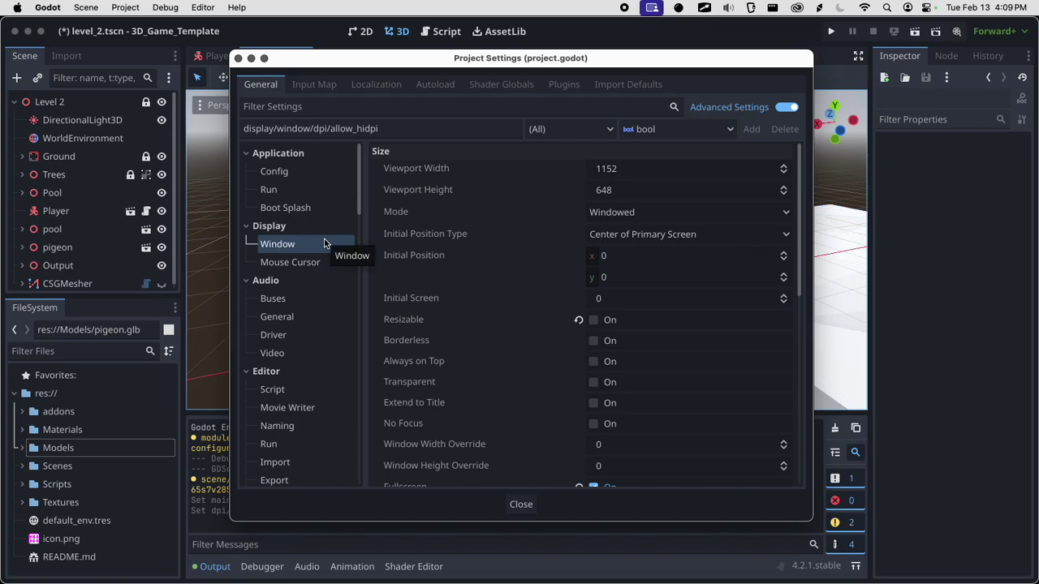
pyautogui.click(239, 58)
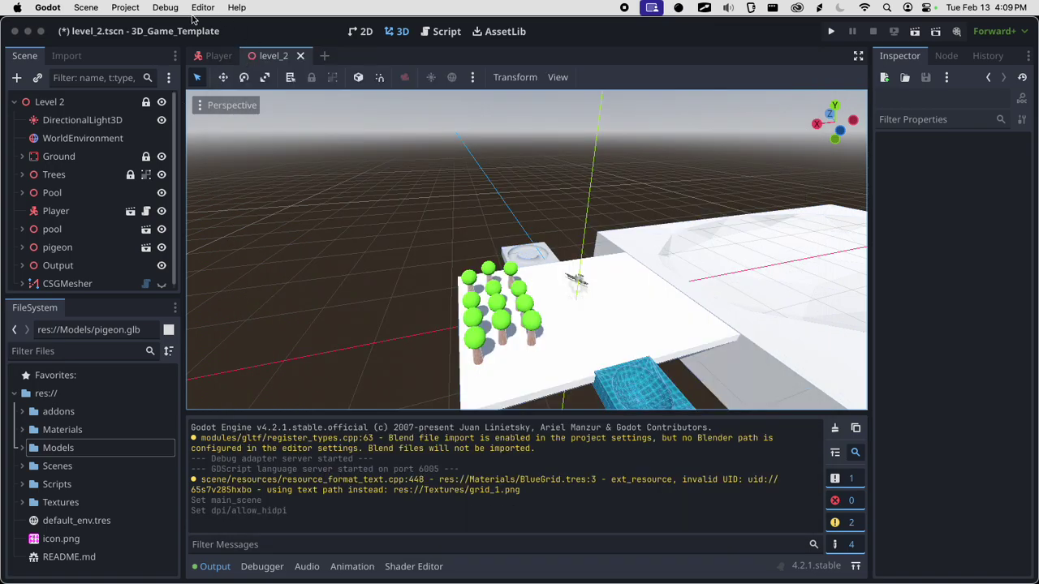
# Add a macOS export preset to the project
pyautogui.click(124, 11)
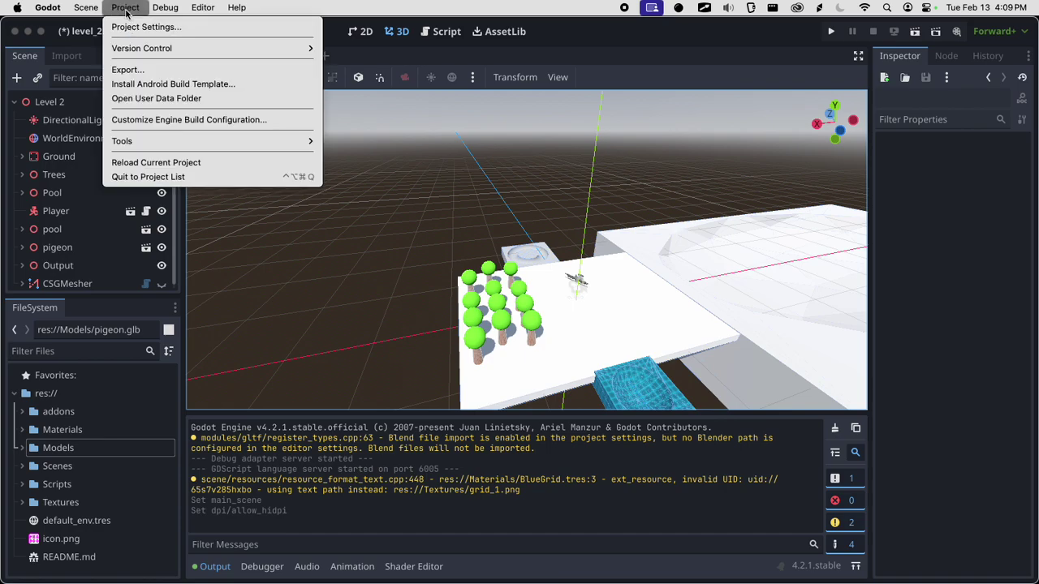
pyautogui.click(142, 70)
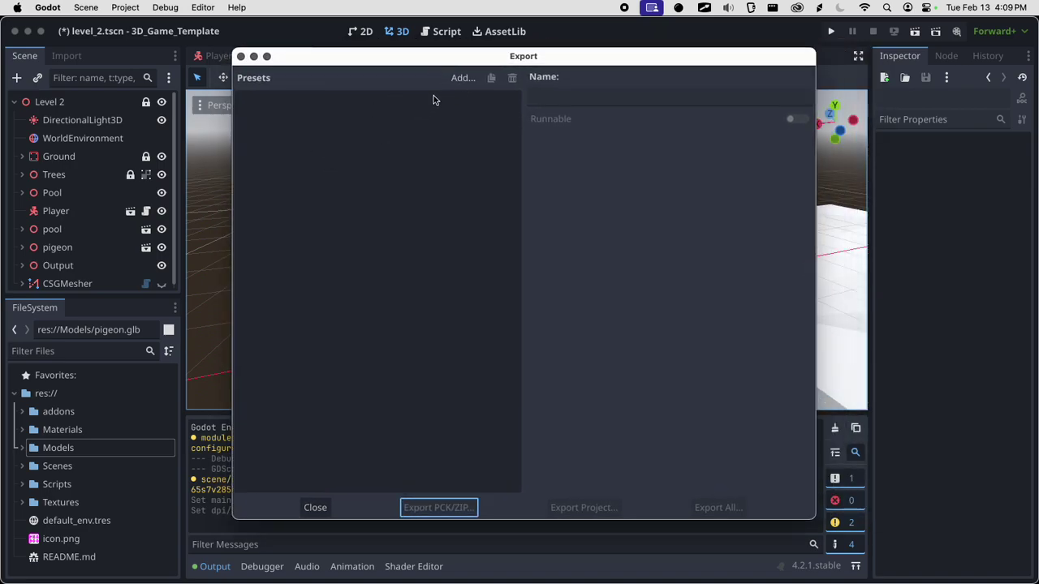
pyautogui.click(456, 81)
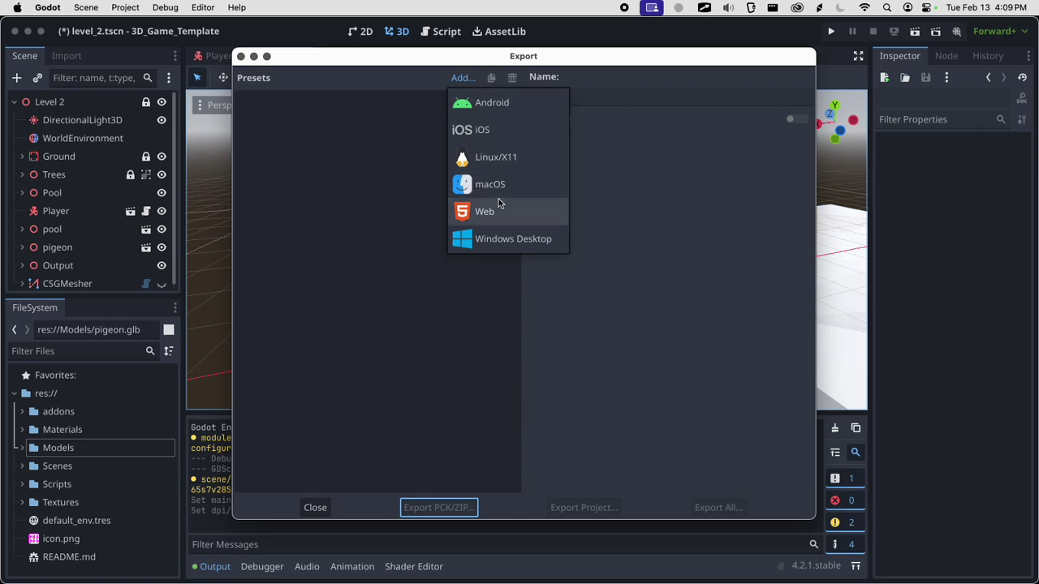
pyautogui.click(448, 88)
pyautogui.click(455, 79)
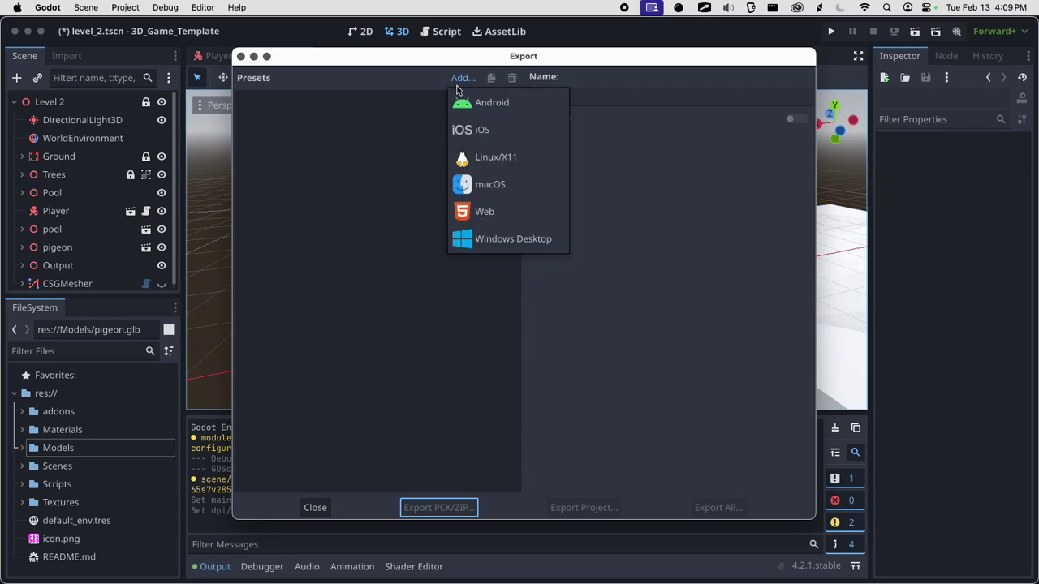
pyautogui.click(490, 185)
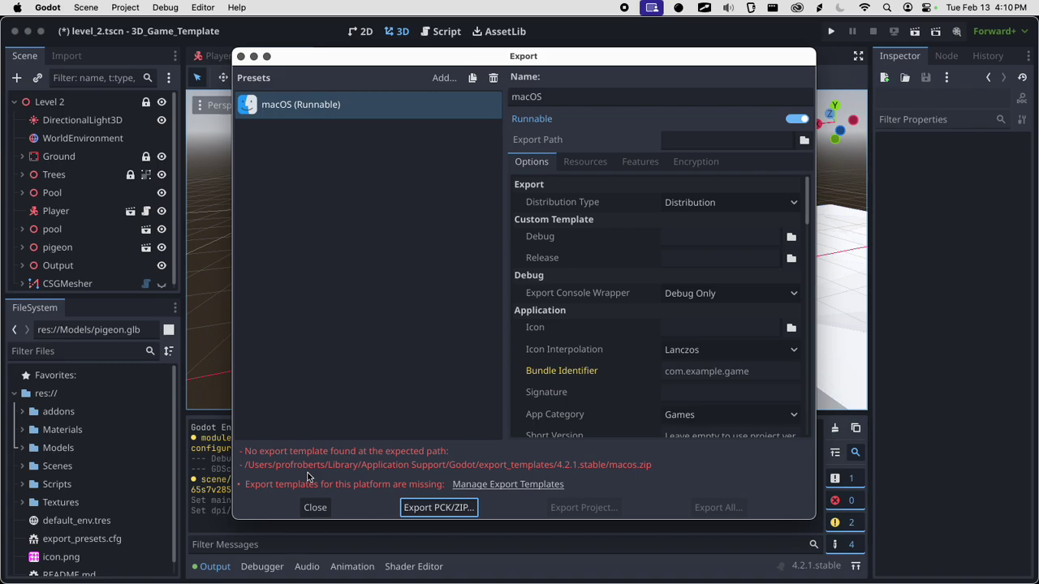
# Download and install the missing export templates from the best available mirror, and close the template manager
pyautogui.click(465, 484)
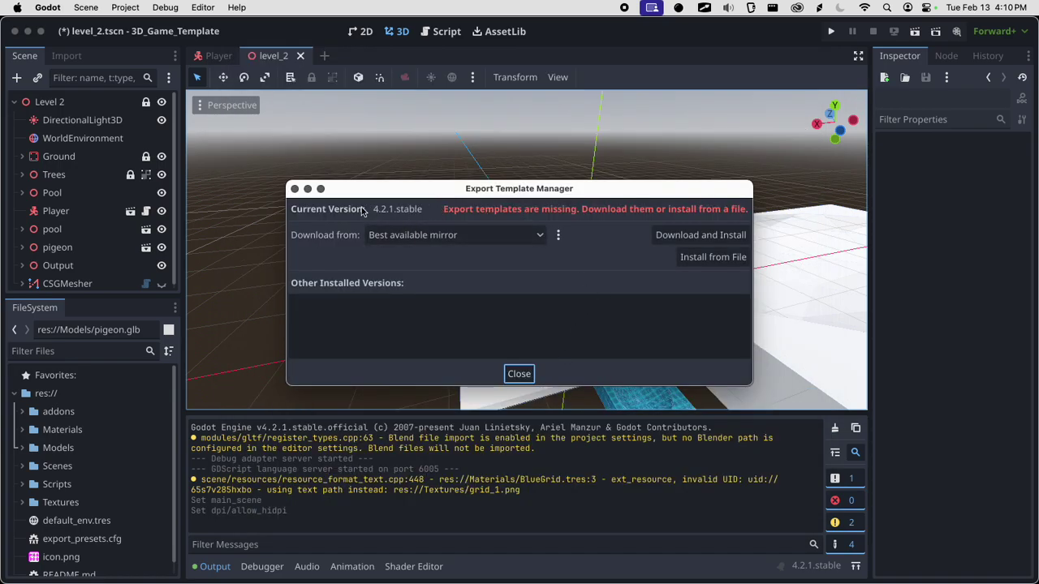
pyautogui.click(675, 236)
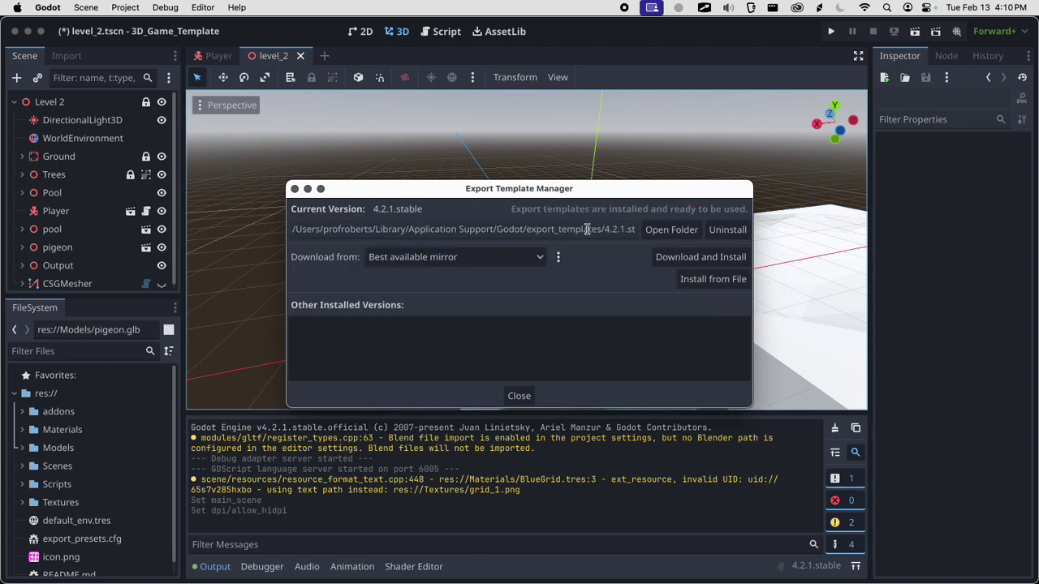
pyautogui.click(521, 396)
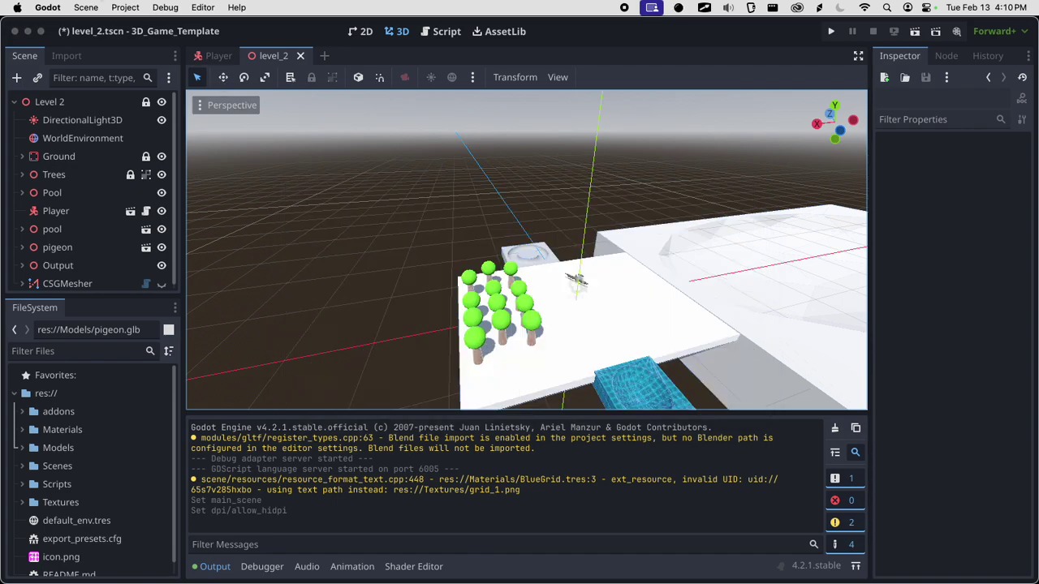
# Reopen the project export settings and add a Windows Desktop export preset
pyautogui.click(125, 8)
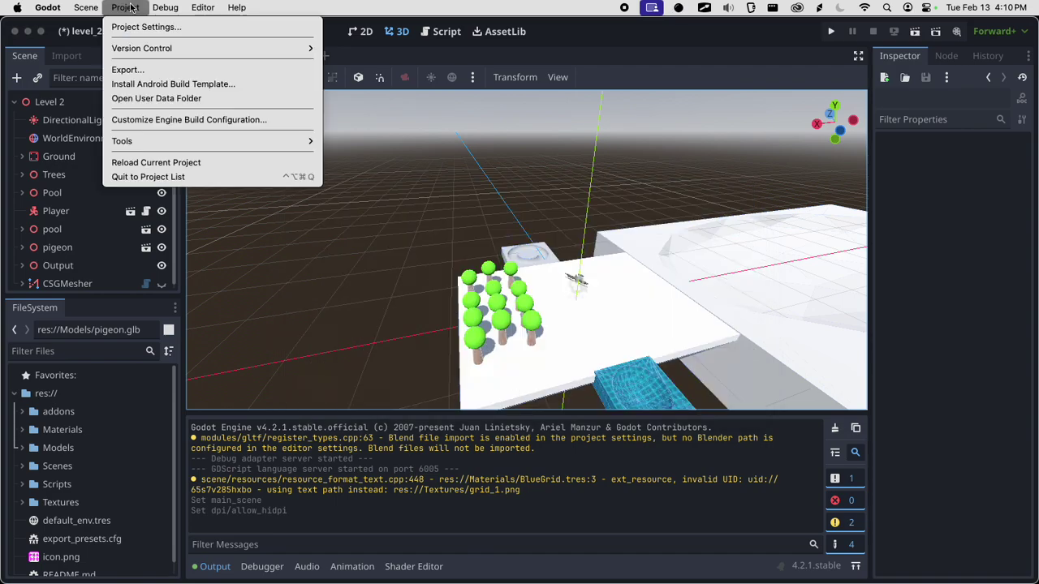
pyautogui.click(128, 70)
pyautogui.click(438, 78)
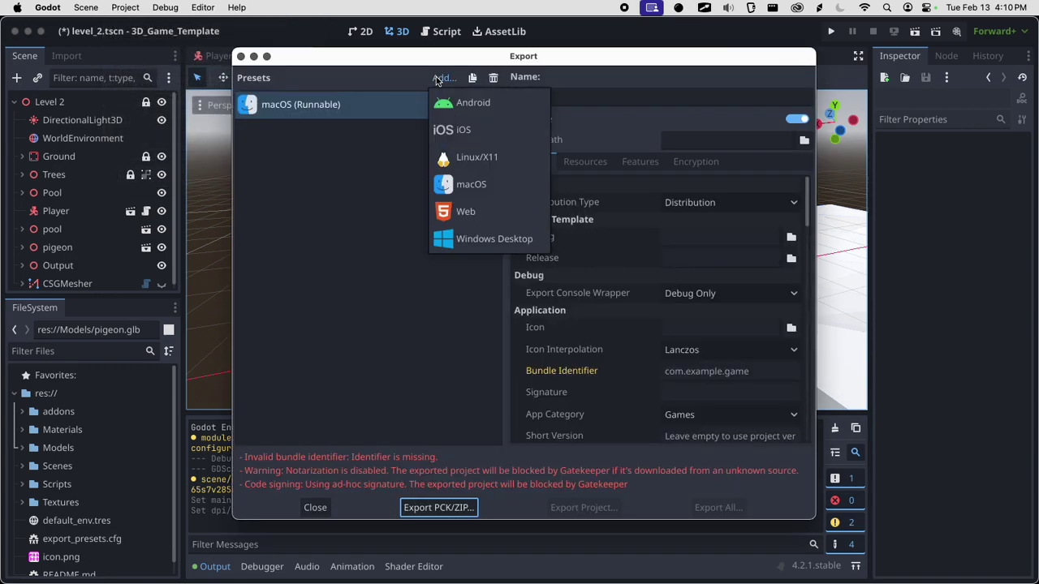
pyautogui.click(474, 235)
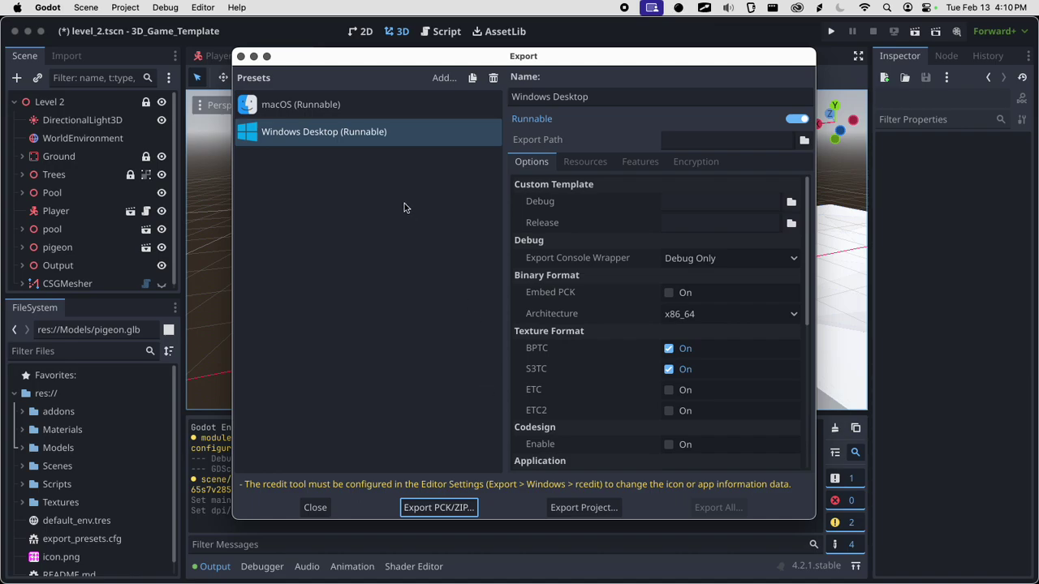
pyautogui.click(399, 138)
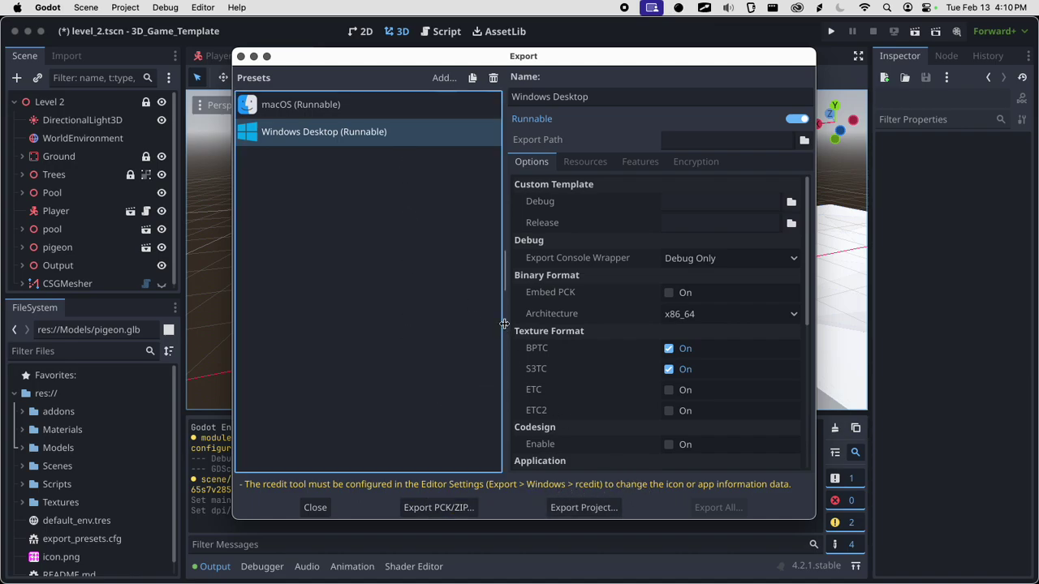
# Set the macOS preset's export path to a file named MyGame in a new Builds folder inside the project
pyautogui.click(347, 113)
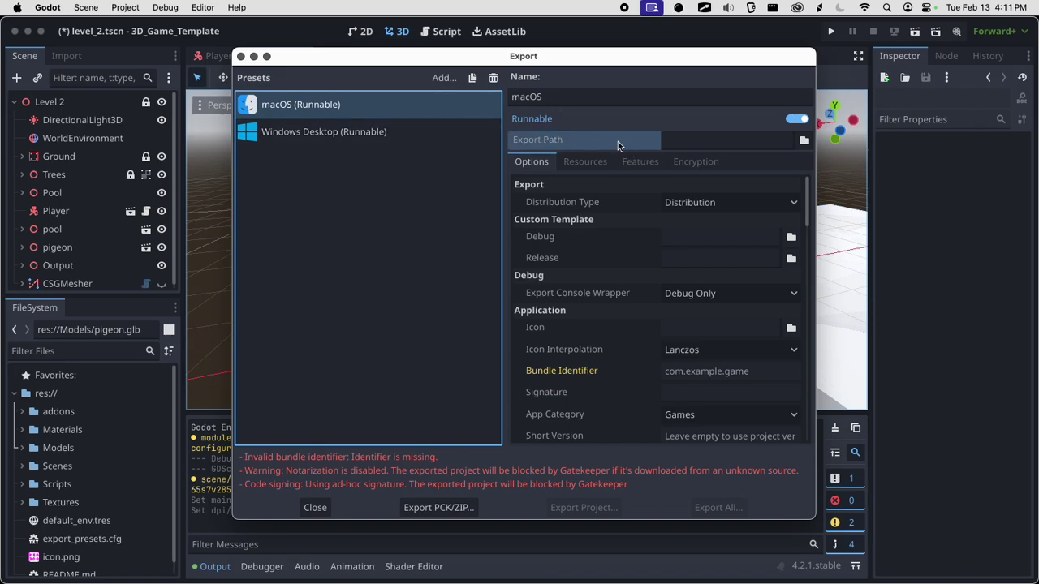
pyautogui.click(575, 103)
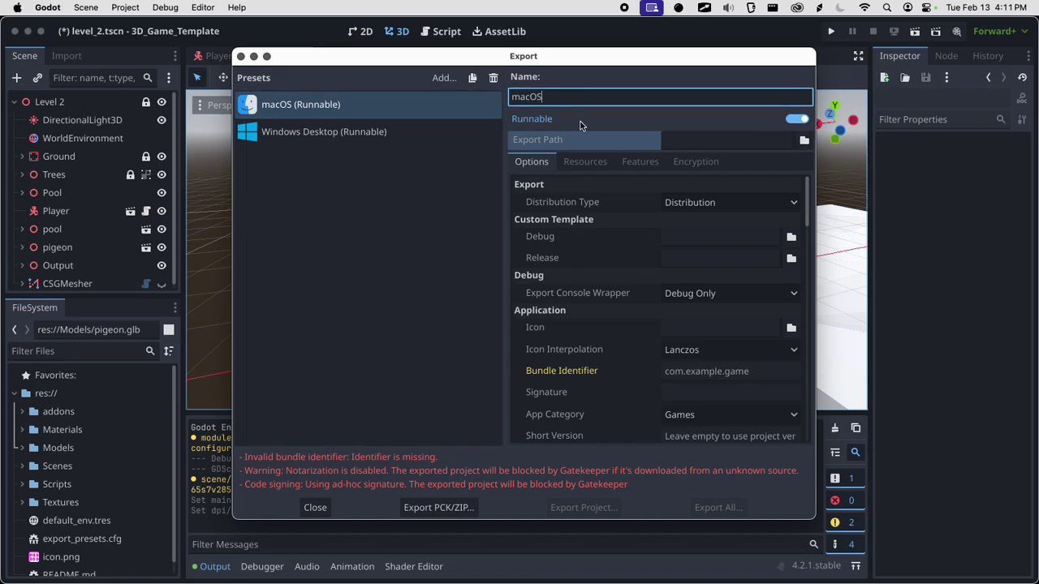
pyautogui.click(803, 141)
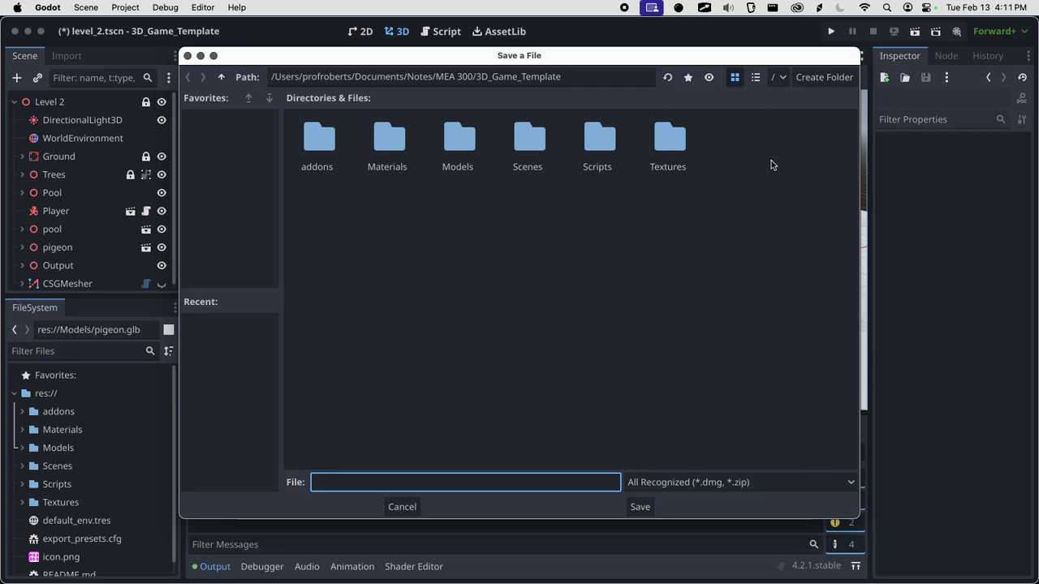
pyautogui.click(820, 78)
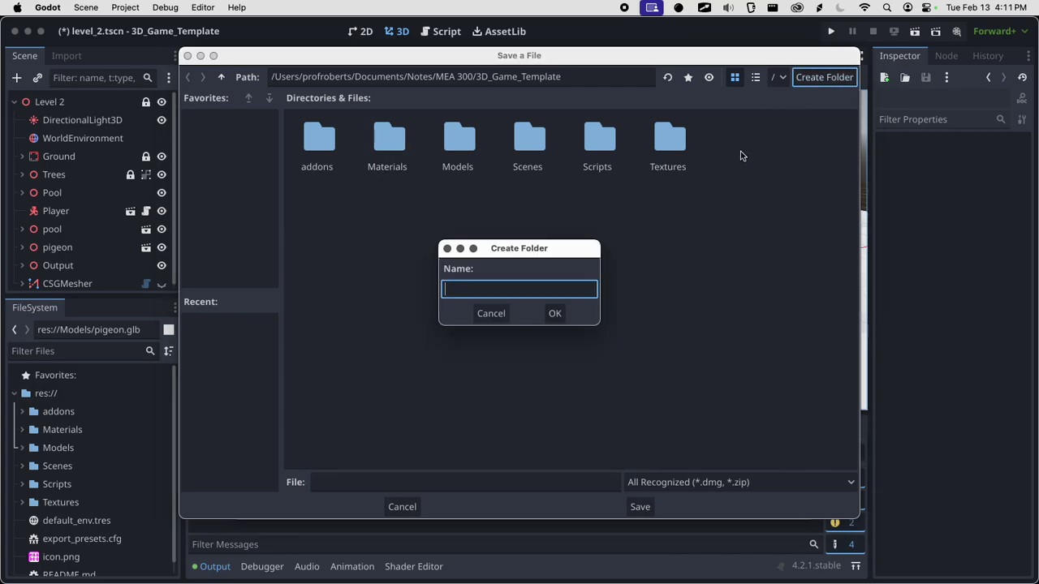
pyautogui.write('Builds')
pyautogui.press('Return')
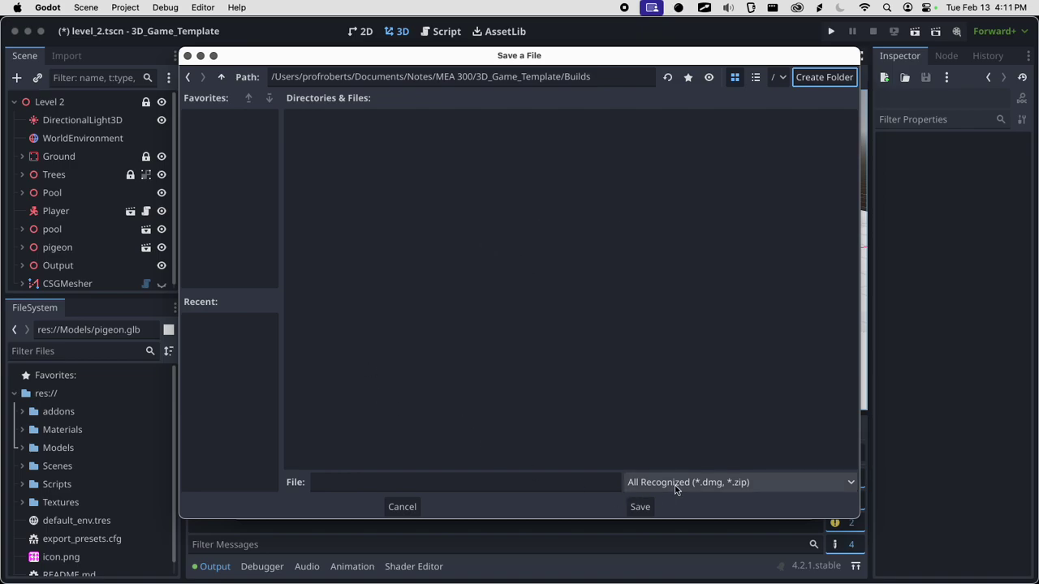
pyautogui.click(505, 481)
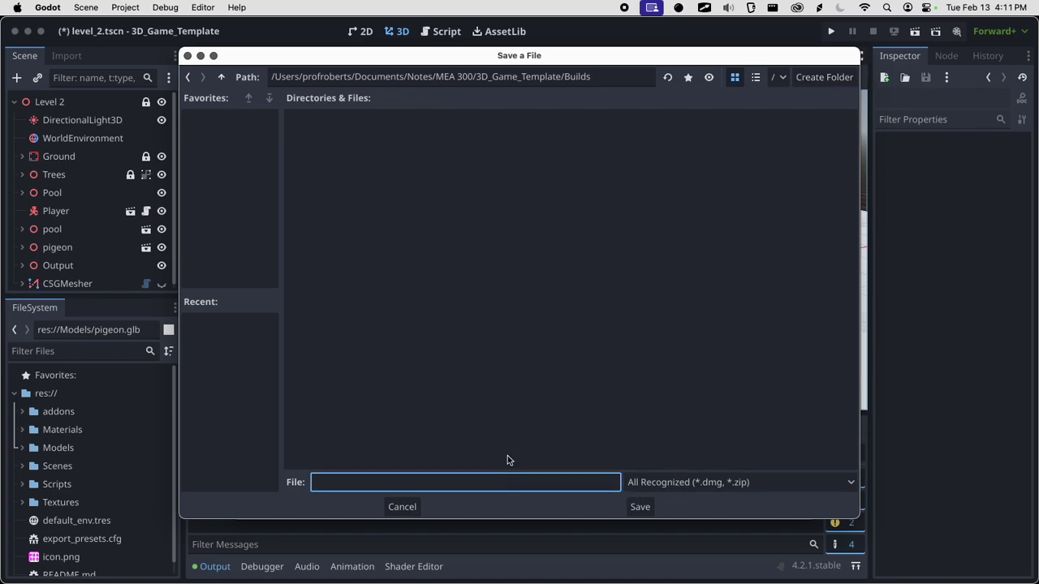
pyautogui.write('MyGame')
pyautogui.click(633, 505)
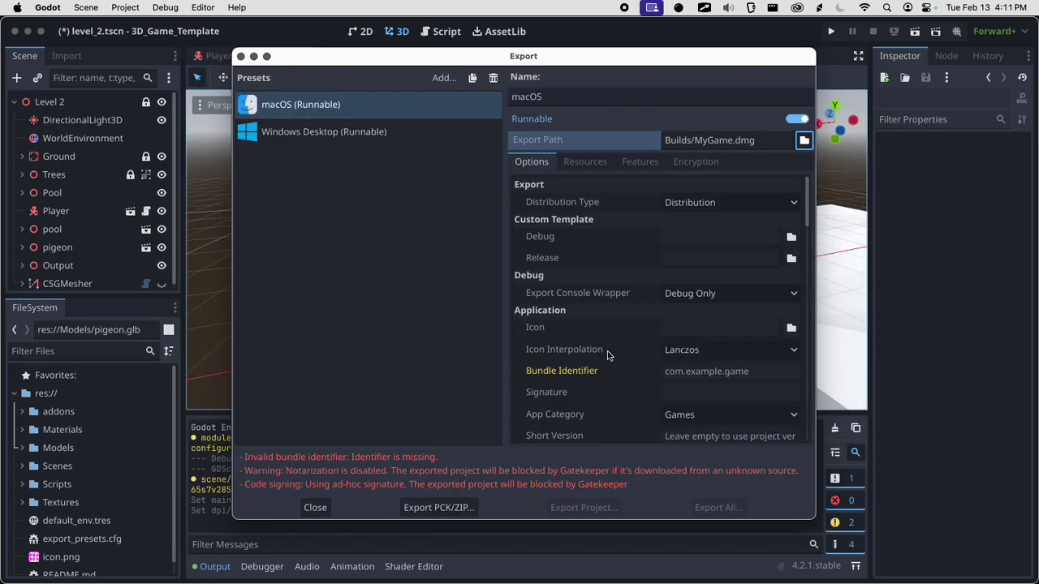
# Set the macOS preset's bundle identifier to mea300.testbuild and its application icon to icon.png
pyautogui.scroll(-2, 588, 334)
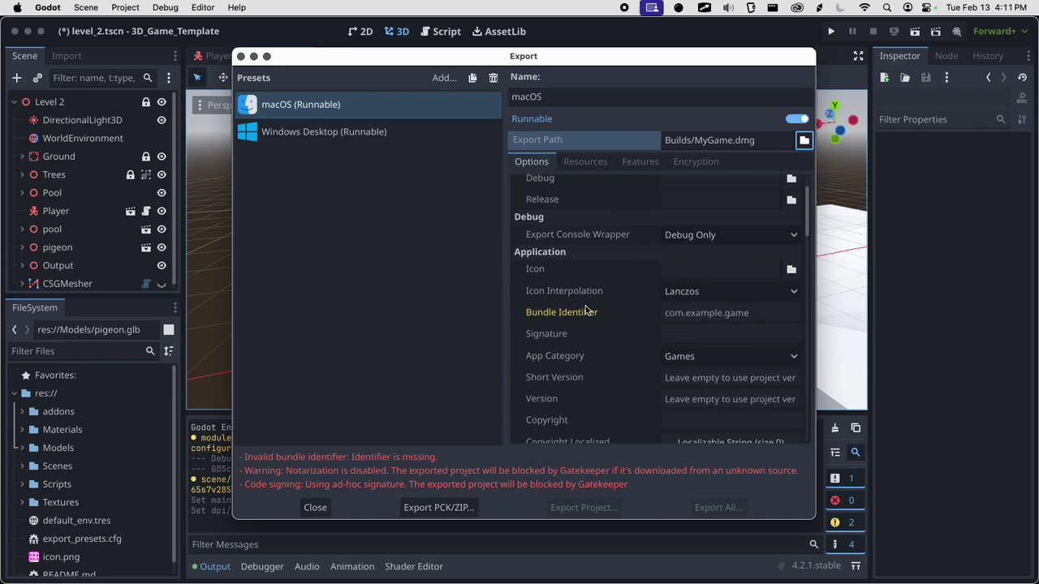
pyautogui.click(686, 315)
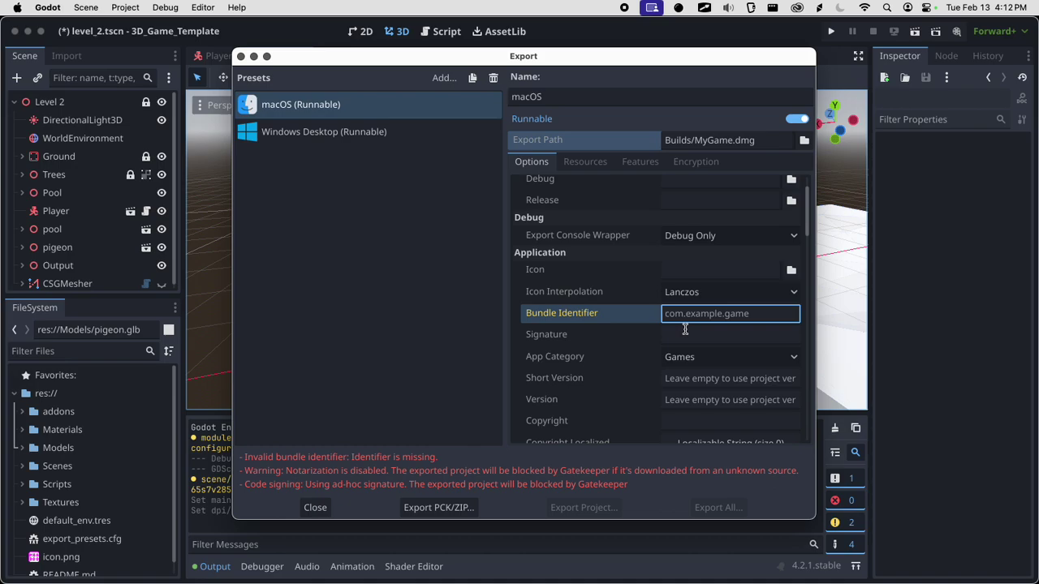
pyautogui.write('mea300.')
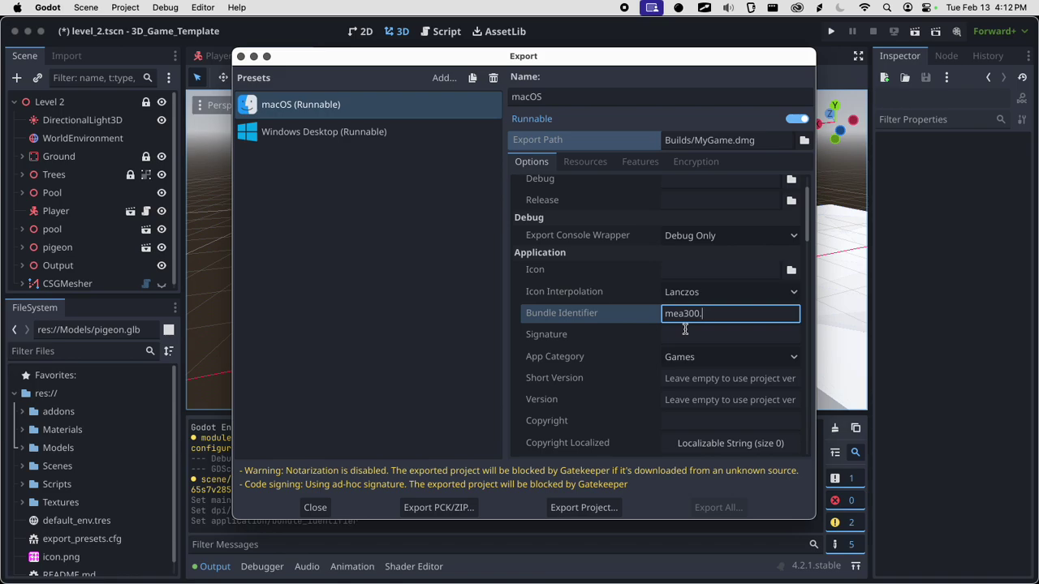
pyautogui.write('testbuild')
pyautogui.press('BackSpace')
pyautogui.press('BackSpace')
pyautogui.press('BackSpace')
pyautogui.press('BackSpace')
pyautogui.write('uild')
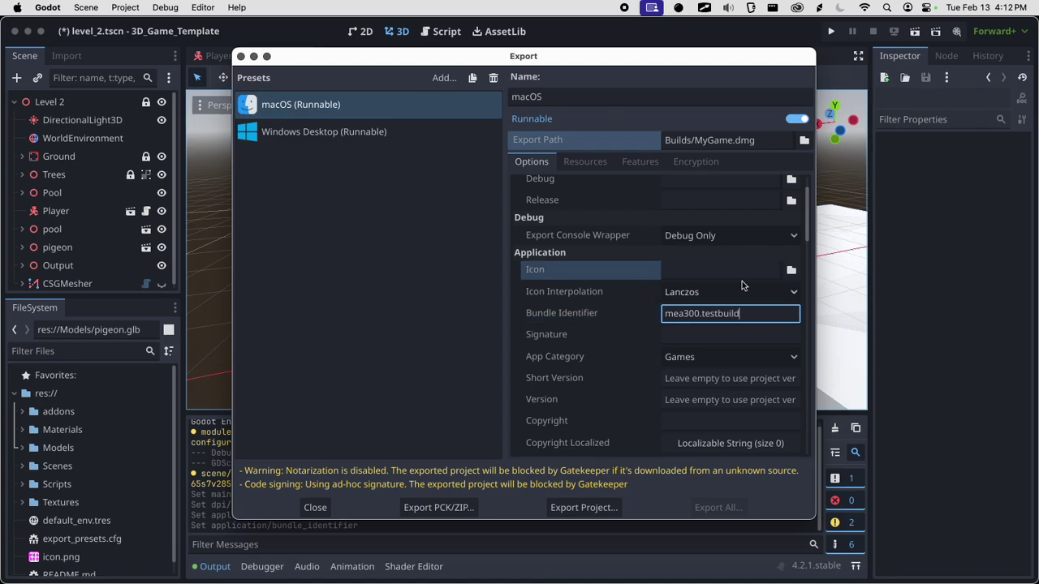
pyautogui.click(791, 270)
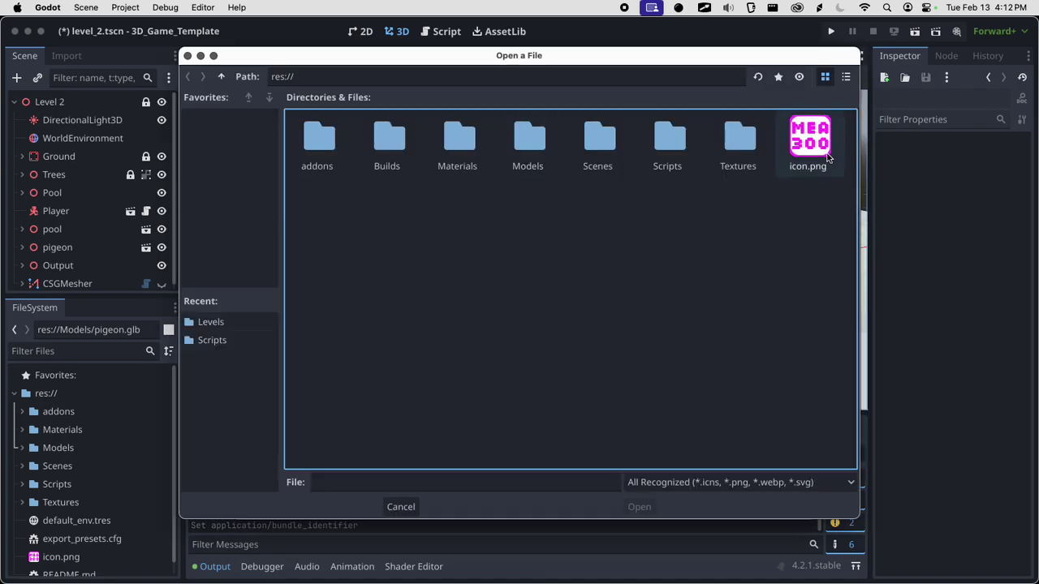
pyautogui.click(639, 506)
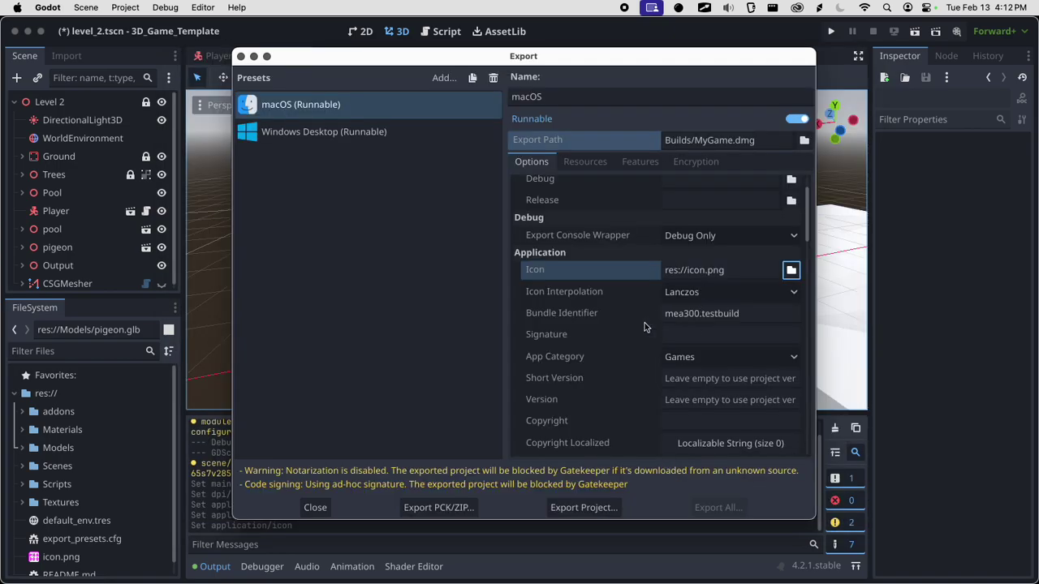
# Review the macOS preset's remaining export options and the available resource export modes
pyautogui.scroll(-2, 645, 327)
pyautogui.scroll(-4, 664, 272)
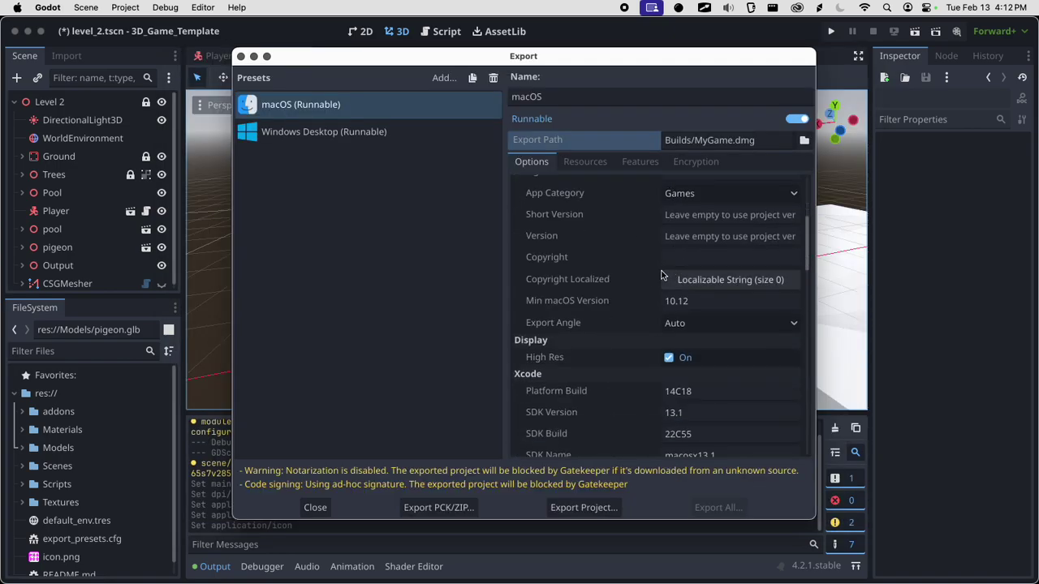
pyautogui.scroll(-15, 662, 275)
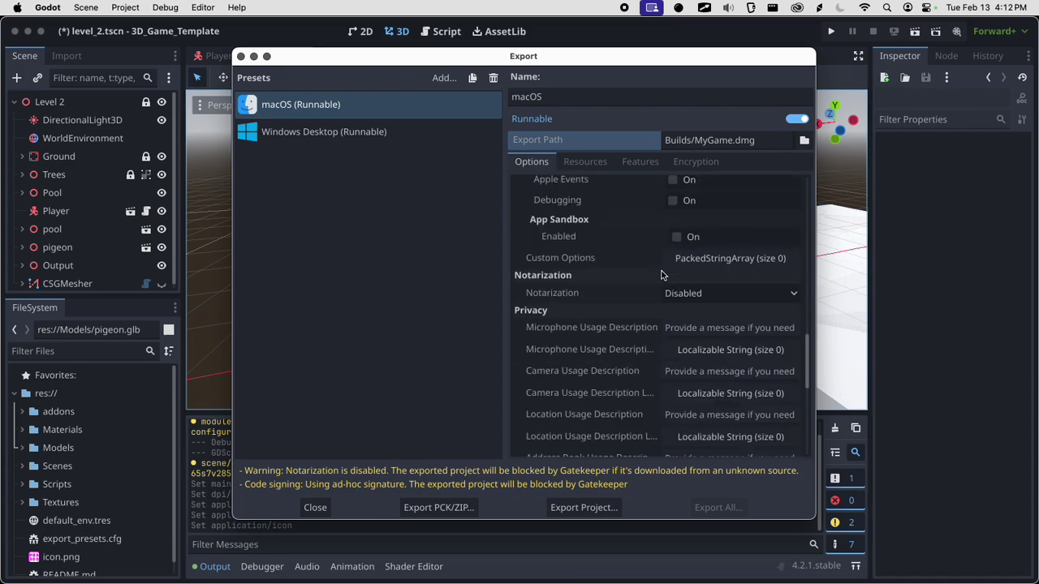
pyautogui.scroll(20, 662, 276)
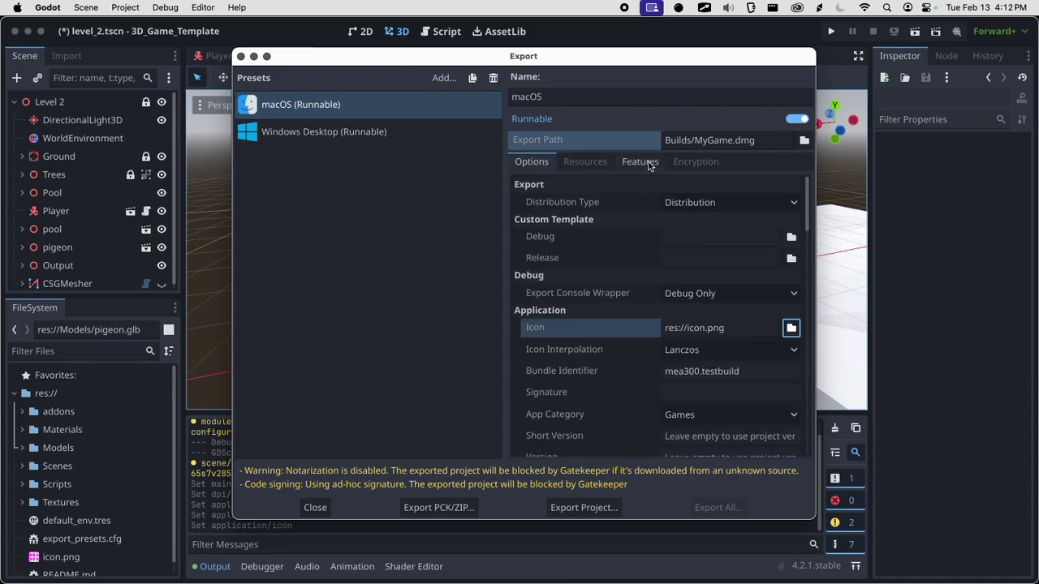
pyautogui.click(602, 164)
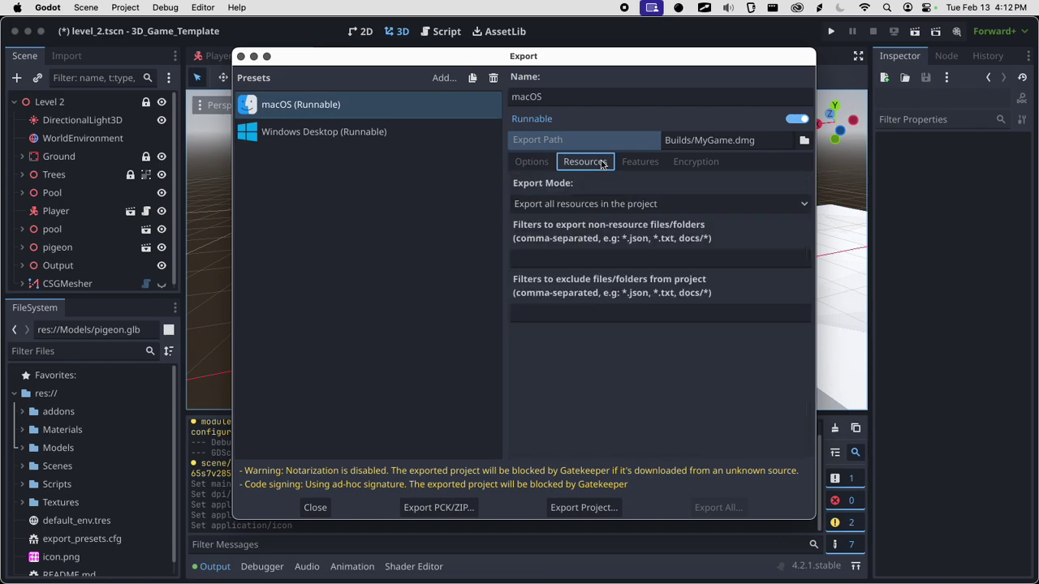
pyautogui.click(597, 204)
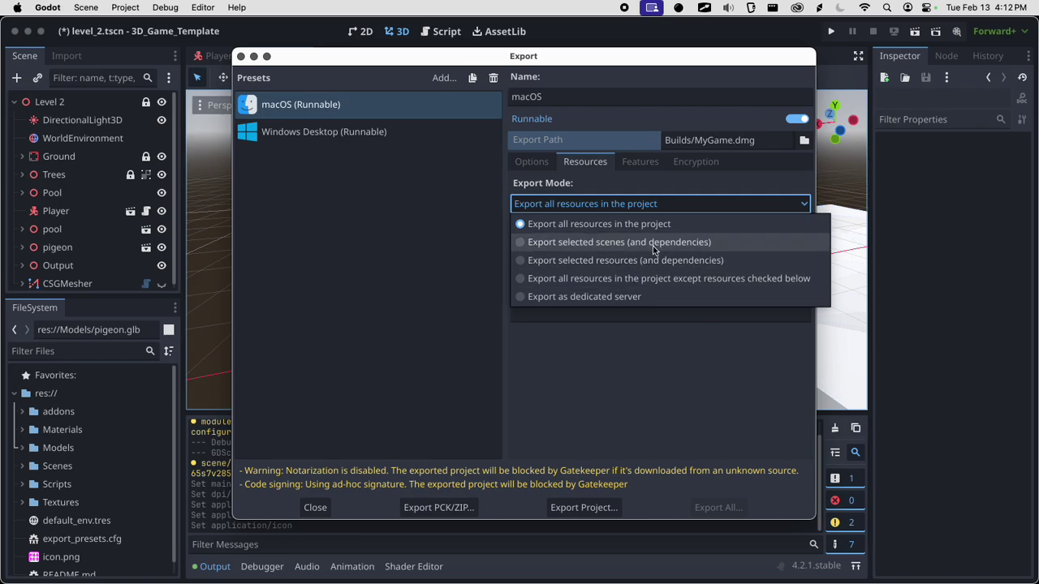
pyautogui.click(571, 179)
pyautogui.click(531, 162)
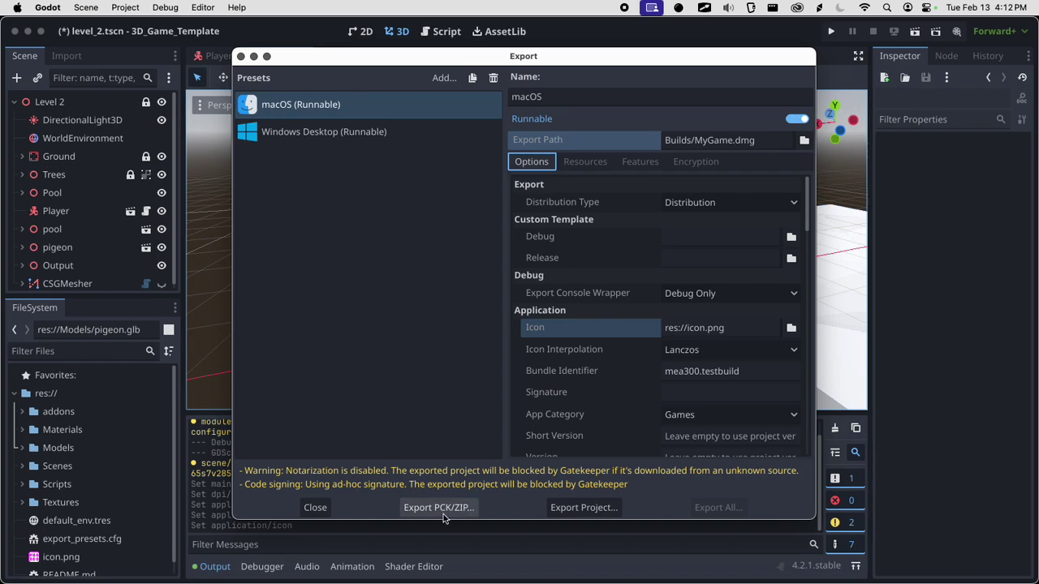
# Export the macOS build with debug as MyGame.dmg into the Builds folder
pyautogui.click(580, 510)
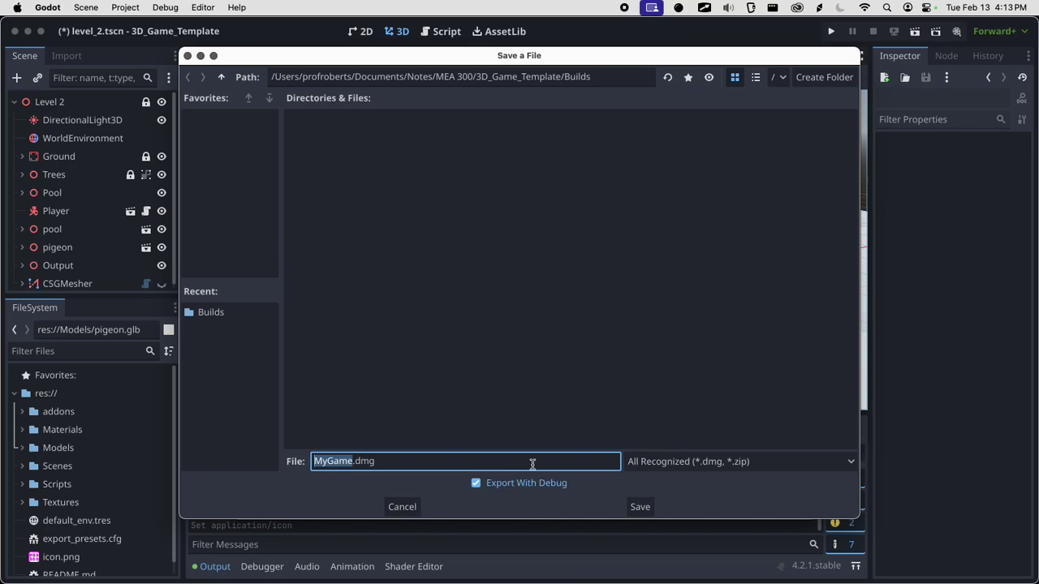
pyautogui.click(642, 507)
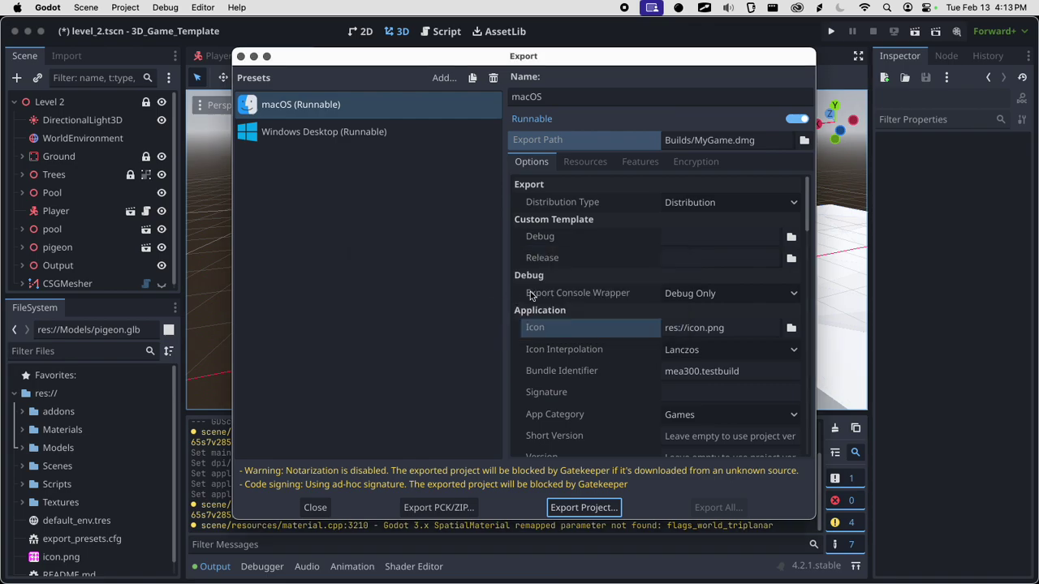
# Switch to Finder, find the Builds folder of 3D_Game_Template under Notes and MEA 300, and open MyGame.dmg
pyautogui.moveTo(2, 189)
pyautogui.click(13, 85)
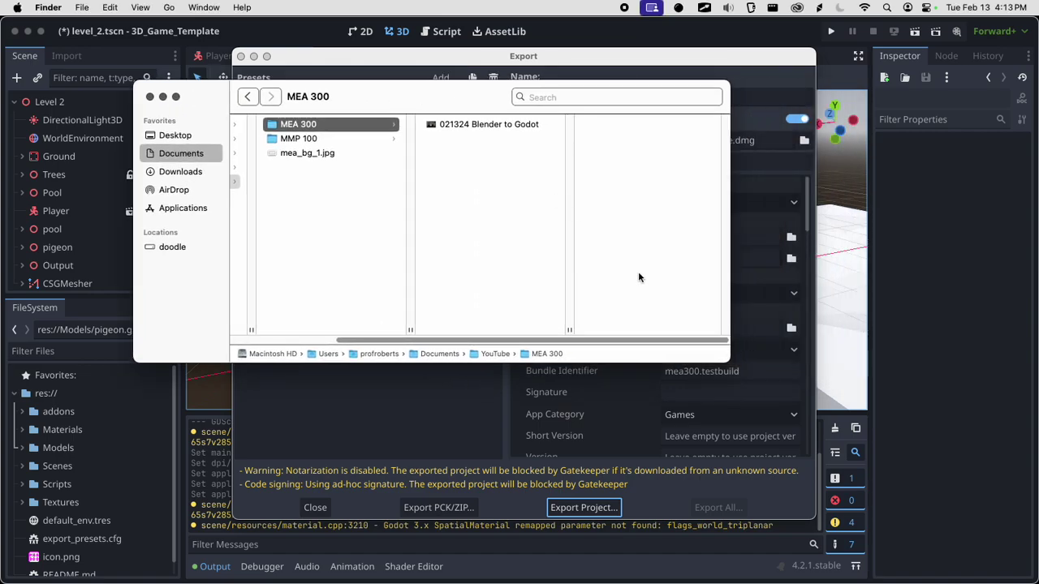
pyautogui.moveTo(728, 364); pyautogui.dragTo(913, 529)
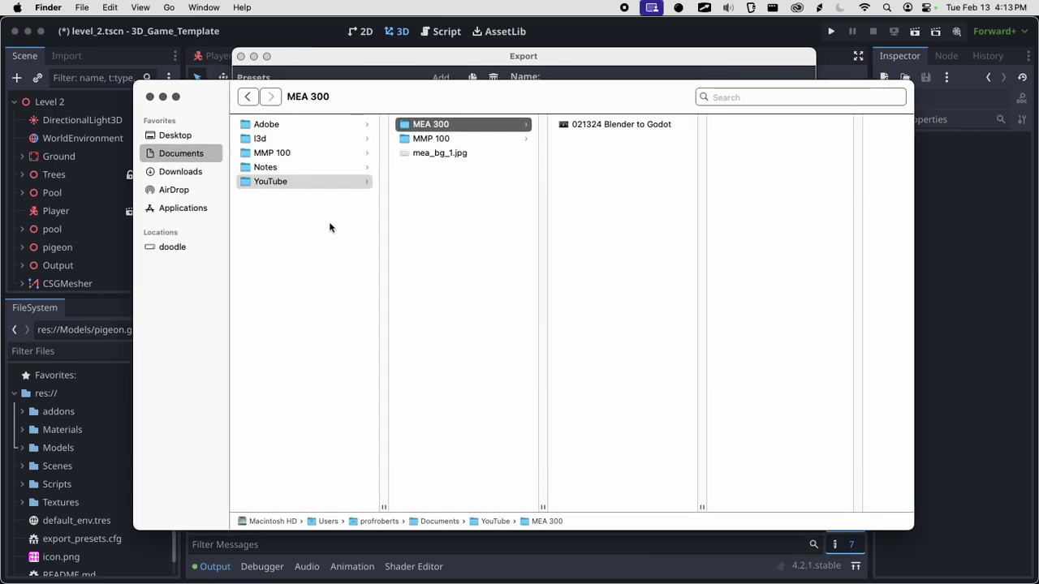
pyautogui.click(290, 155)
pyautogui.click(421, 130)
pyautogui.click(315, 180)
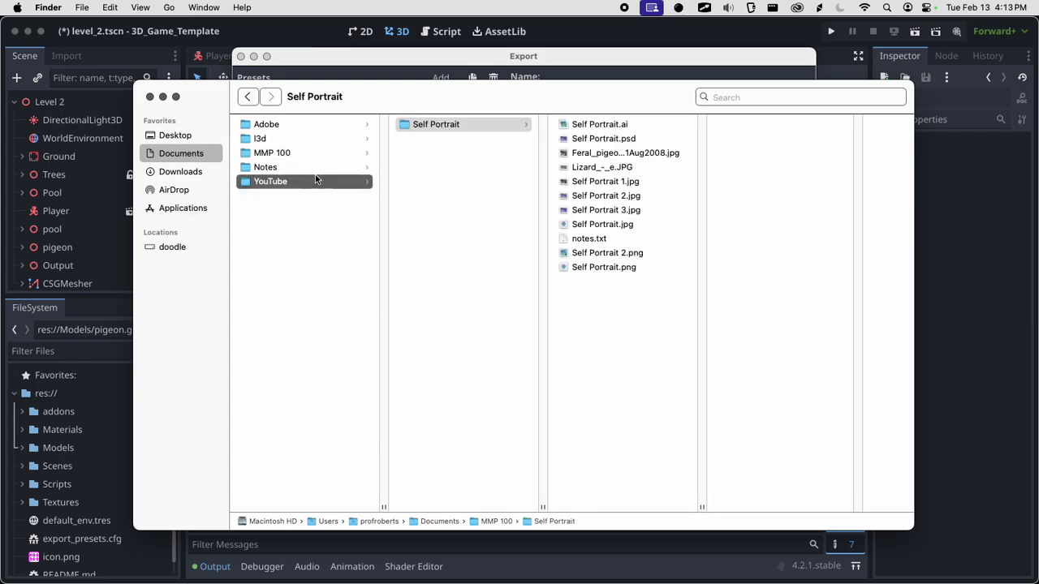
pyautogui.click(325, 168)
pyautogui.click(442, 127)
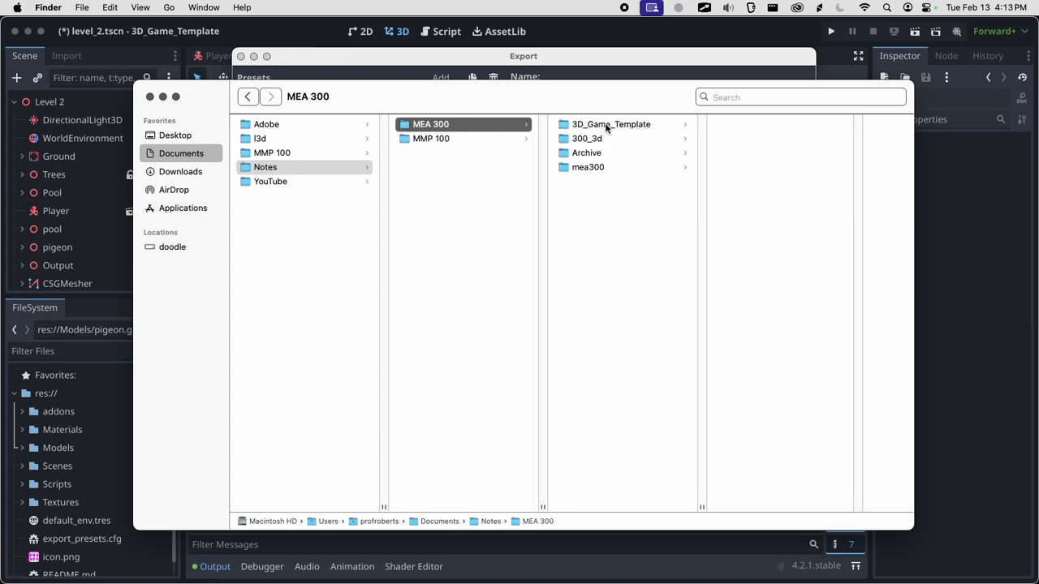
pyautogui.click(607, 126)
pyautogui.click(738, 140)
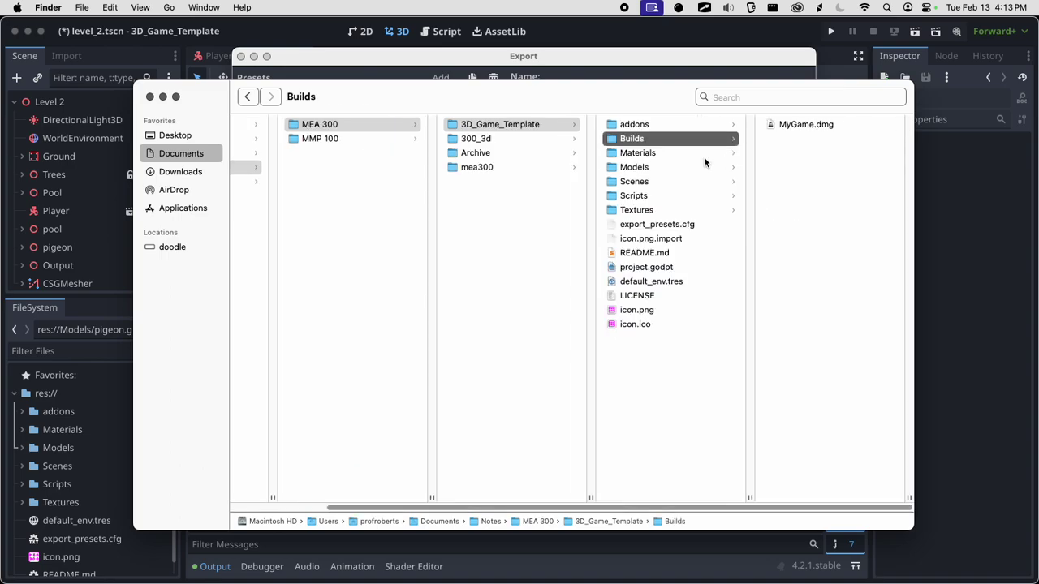
pyautogui.click(810, 125)
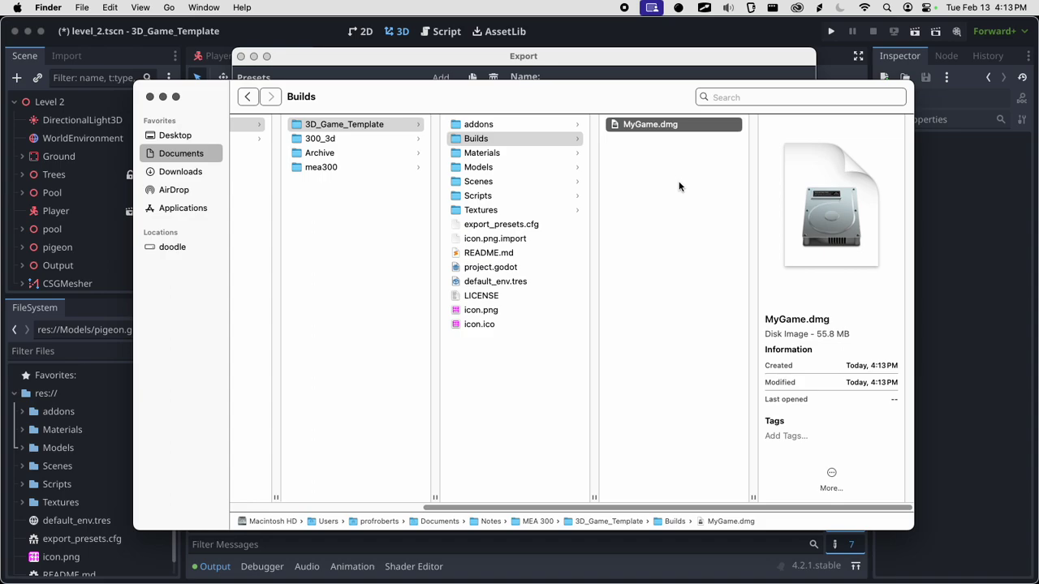
pyautogui.click(650, 145)
pyautogui.click(650, 127)
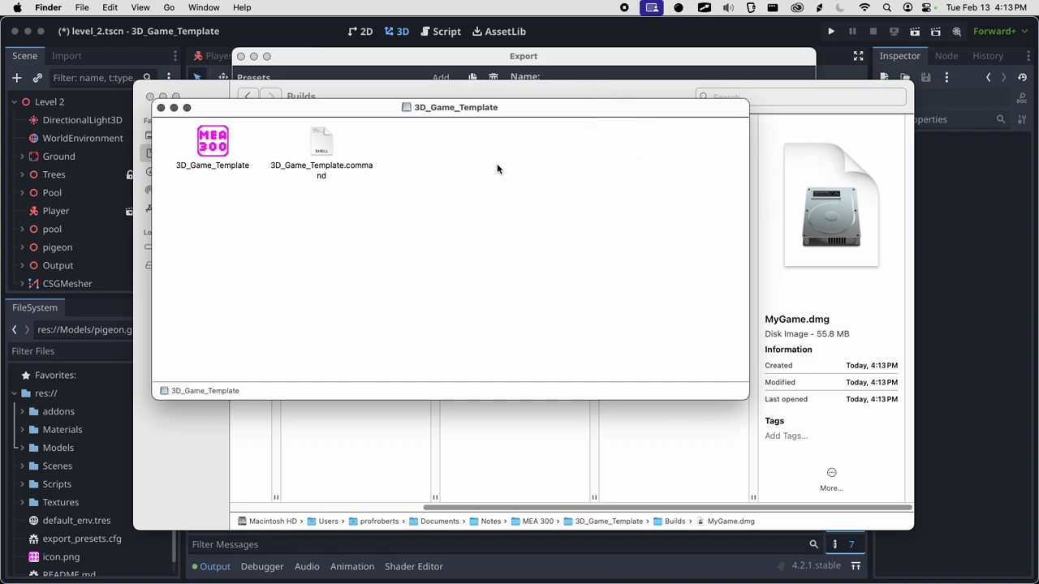
# Test the exported 3D_Game_Template app by moving around the level, allowing SoundSource access to the Documents folder, and quit the game
pyautogui.click(321, 151)
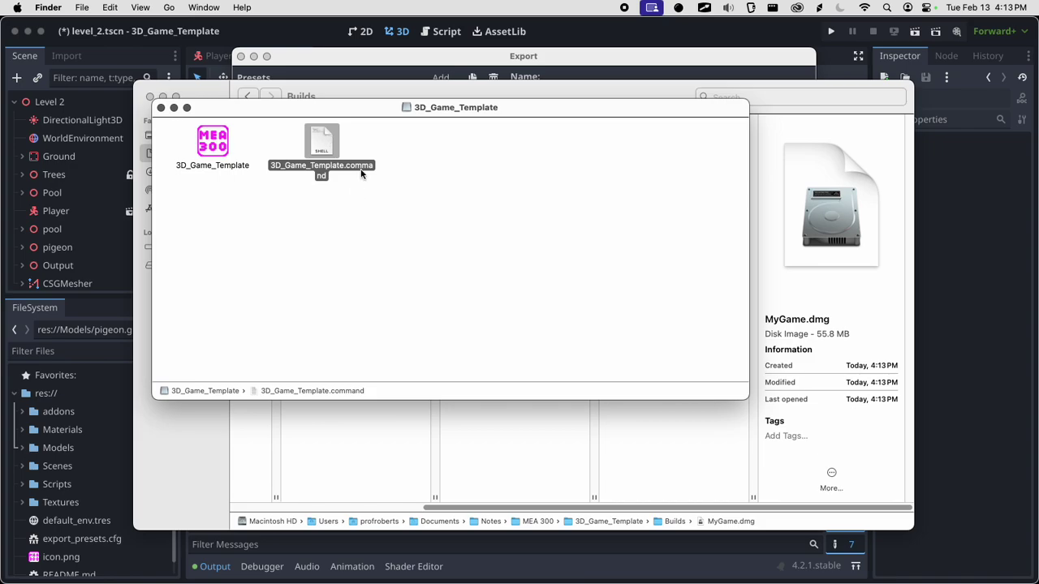
pyautogui.click(215, 154)
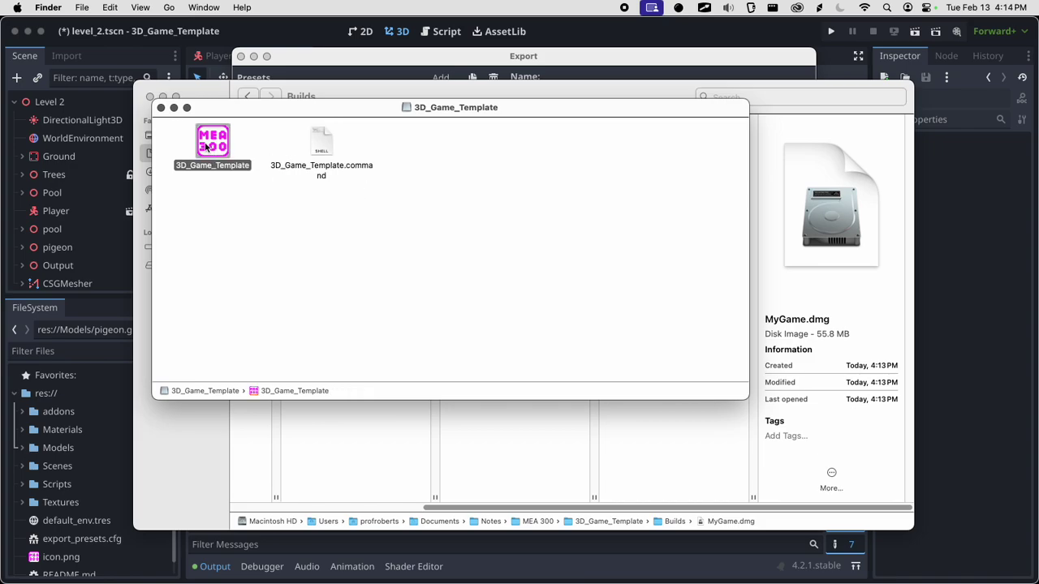
pyautogui.doubleClick(204, 146)
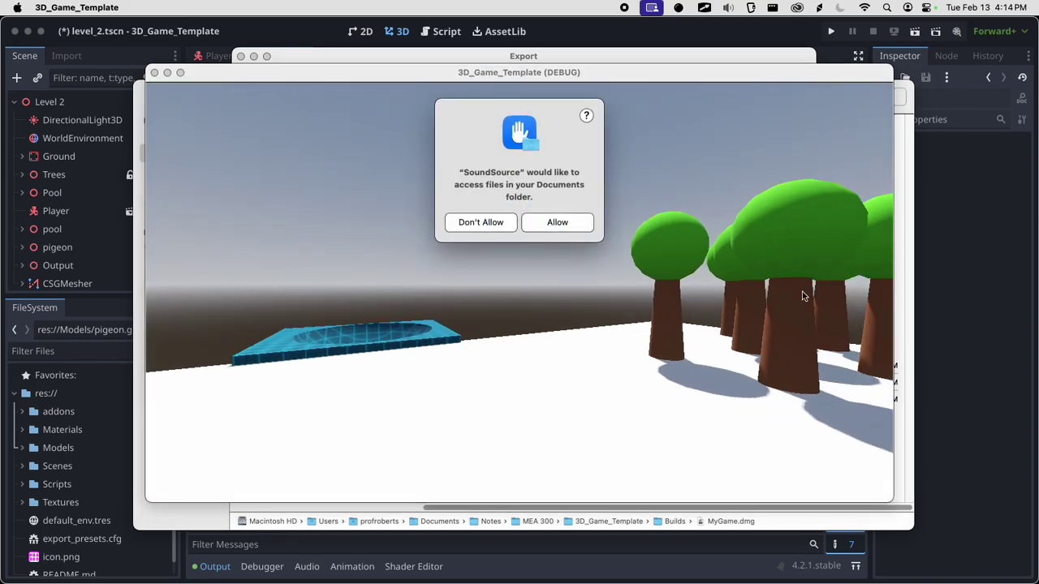
pyautogui.click(556, 222)
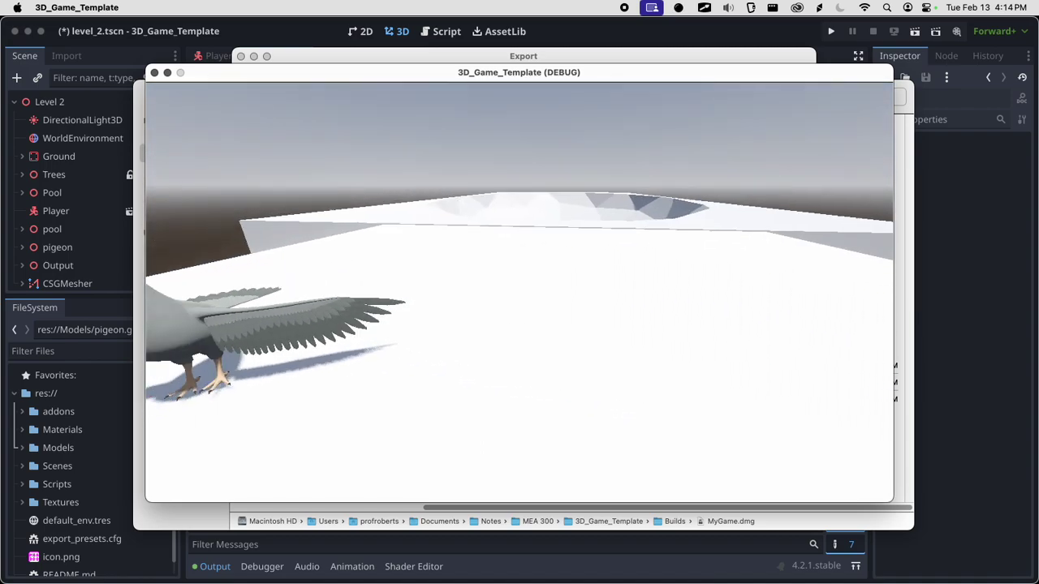
pyautogui.press('w')
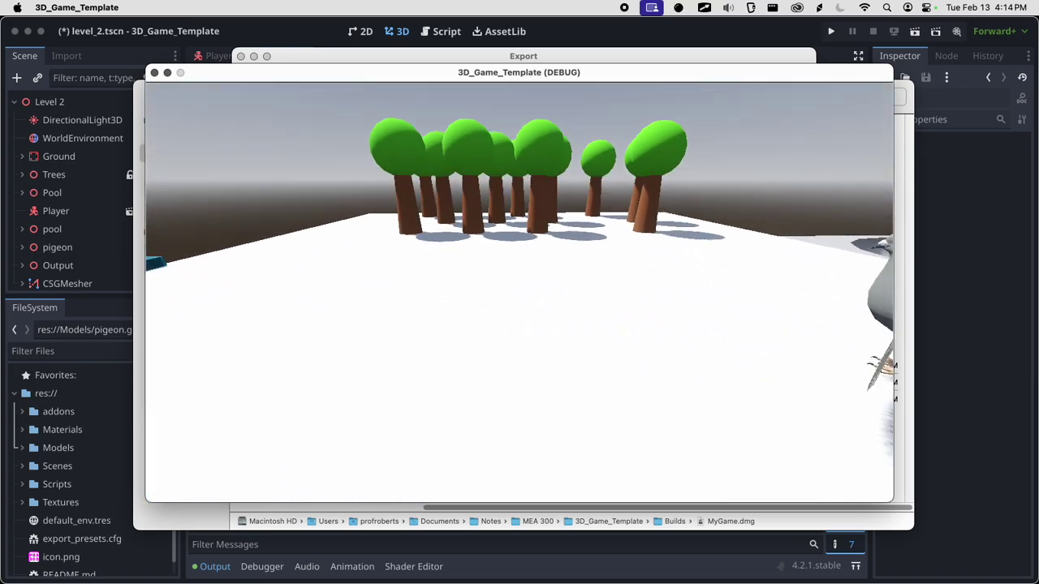
pyautogui.press('super+q')
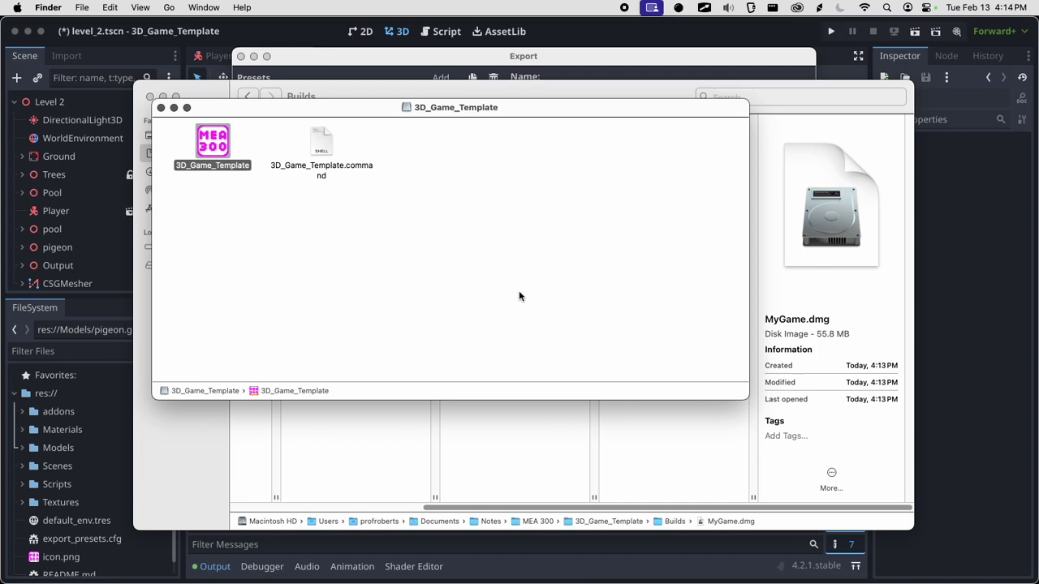
# Run 3D_Game_Template.command from the disk image, quit the game, review its terminal output, and close the terminal window
pyautogui.doubleClick(328, 150)
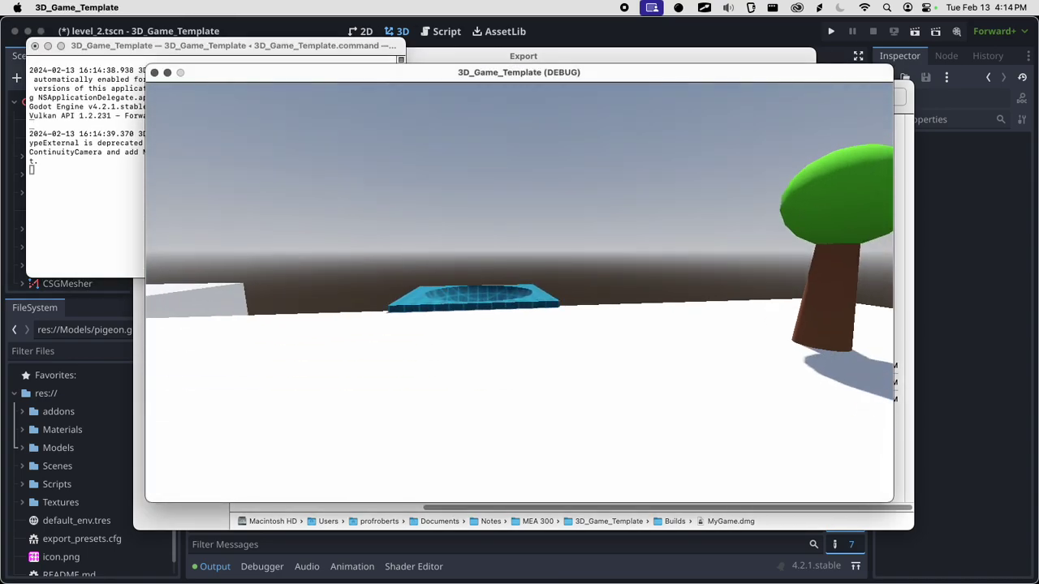
pyautogui.press('super+q')
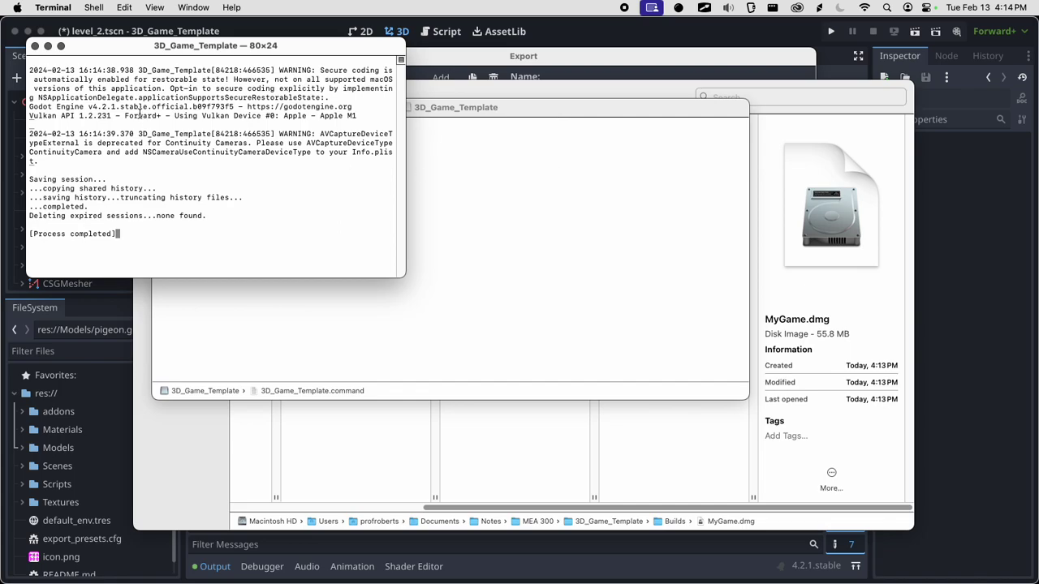
pyautogui.moveTo(30, 68); pyautogui.dragTo(182, 213)
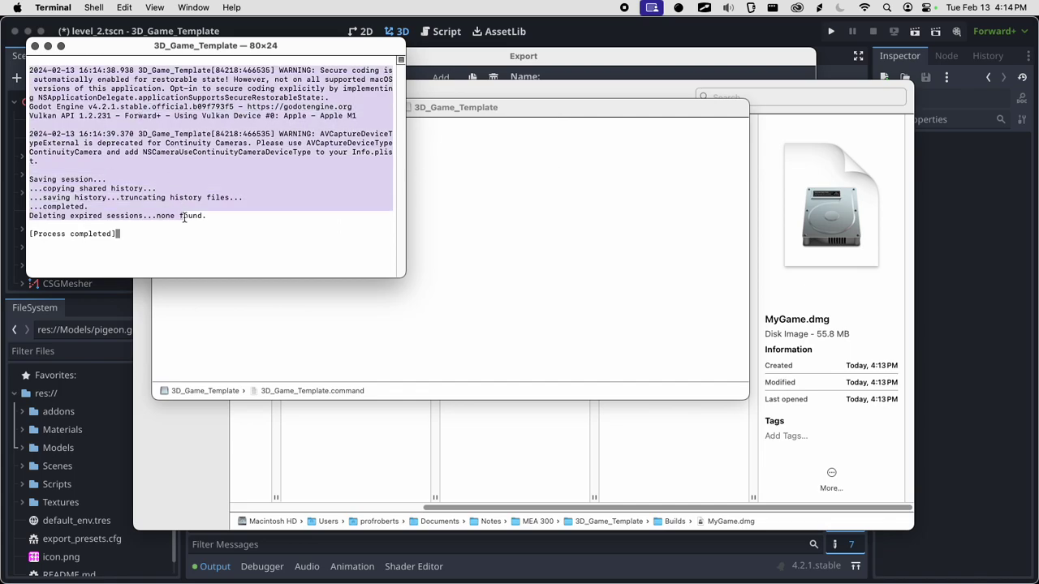
pyautogui.click(35, 46)
# Launch the 3D_Game_Template app through its Open option, quit the game, and close the disk image window
pyautogui.moveTo(453, 114); pyautogui.dragTo(515, 116)
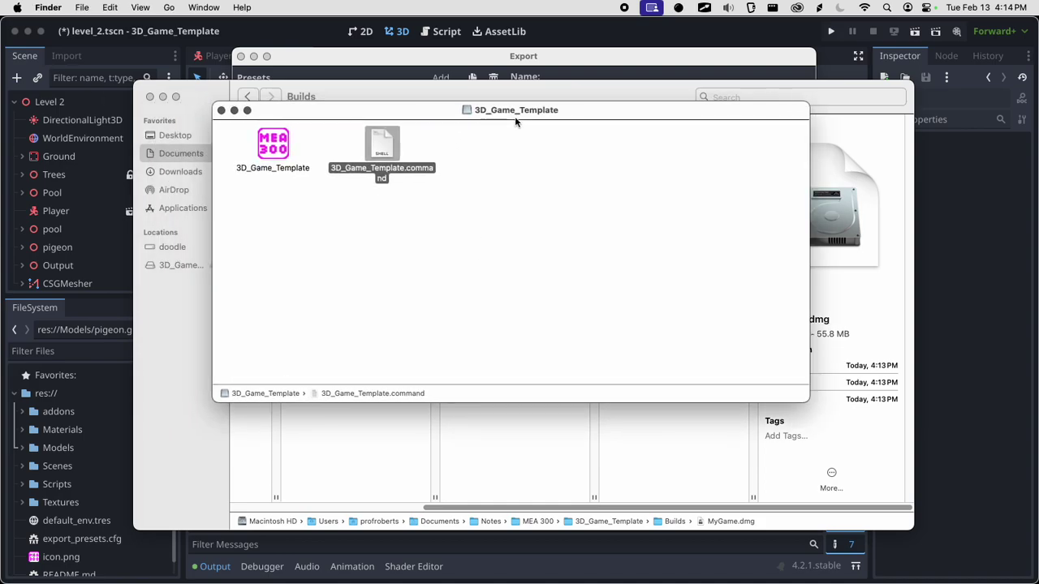
pyautogui.click(335, 233)
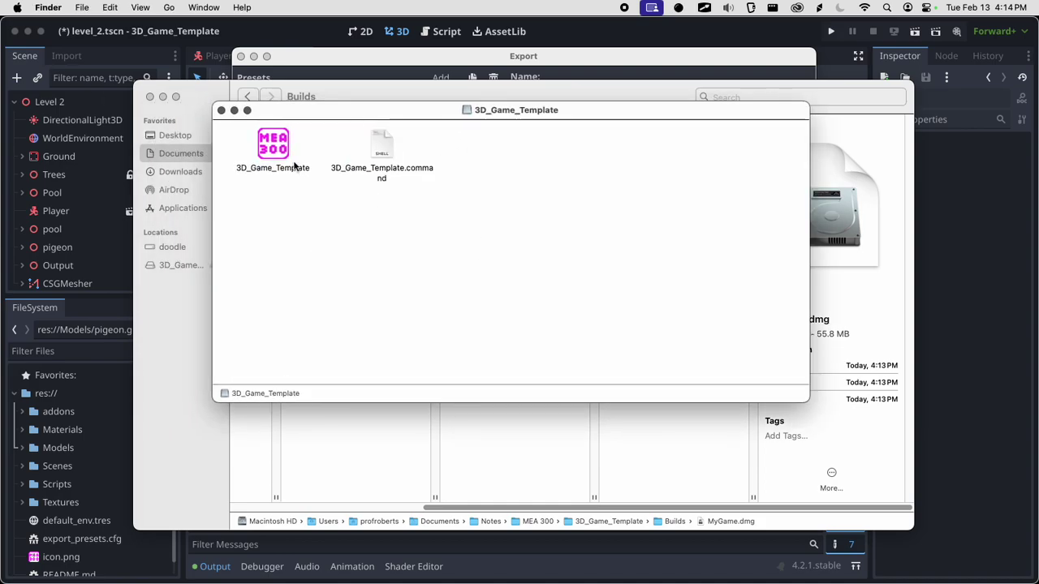
pyautogui.click(285, 146)
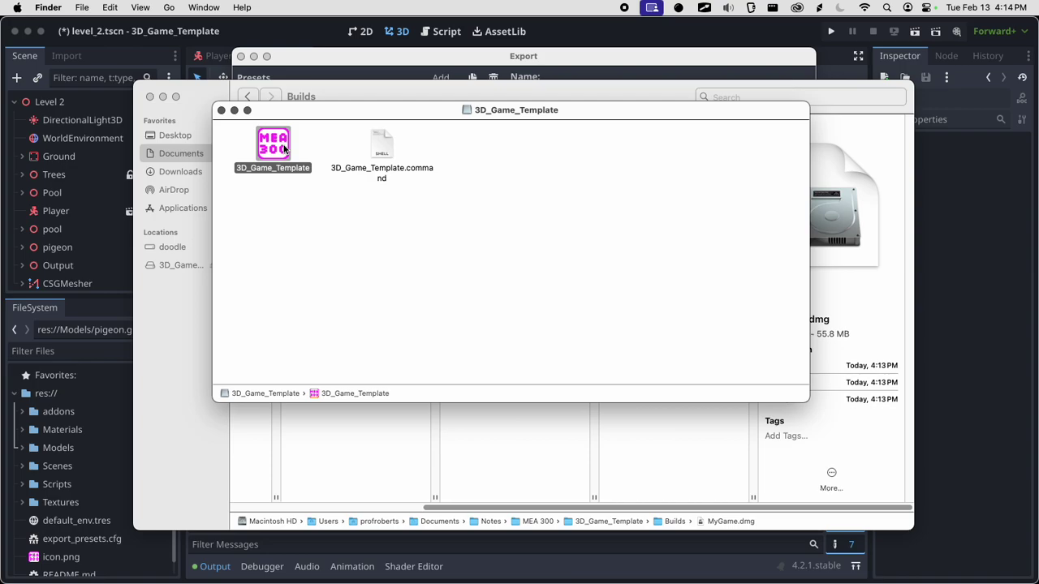
pyautogui.rightClick(284, 146)
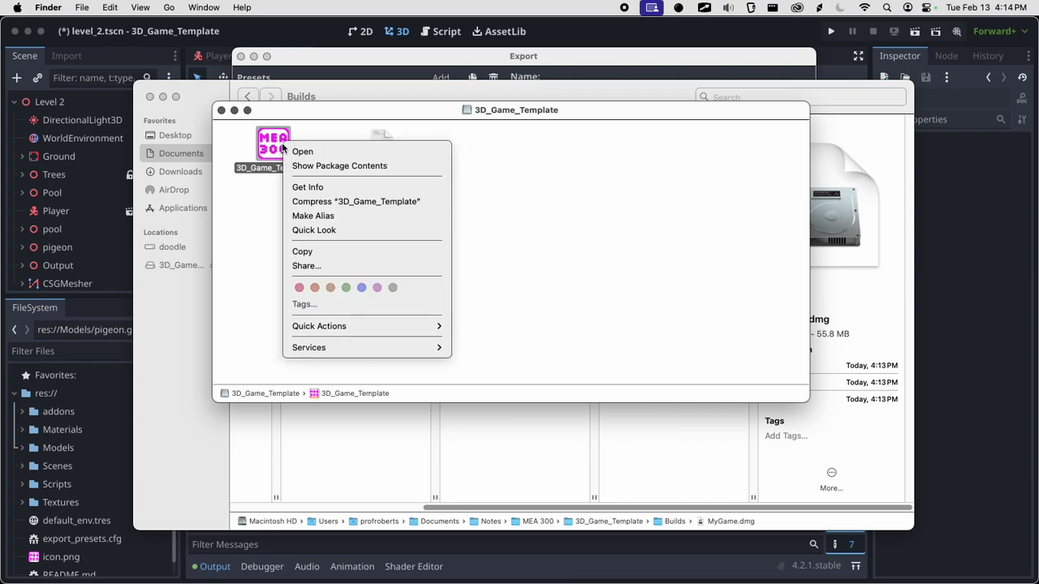
pyautogui.click(291, 151)
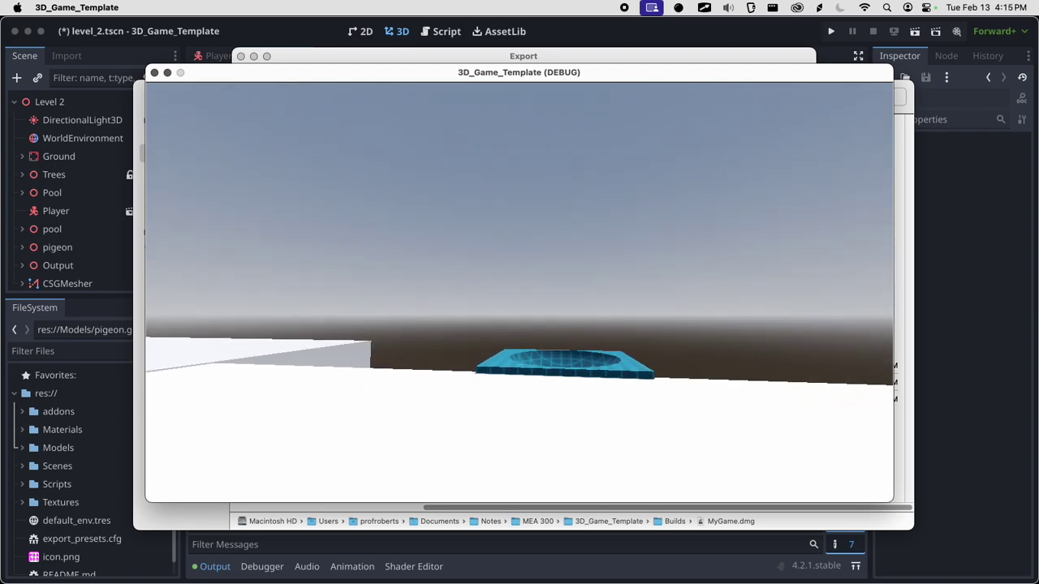
pyautogui.press('super+q')
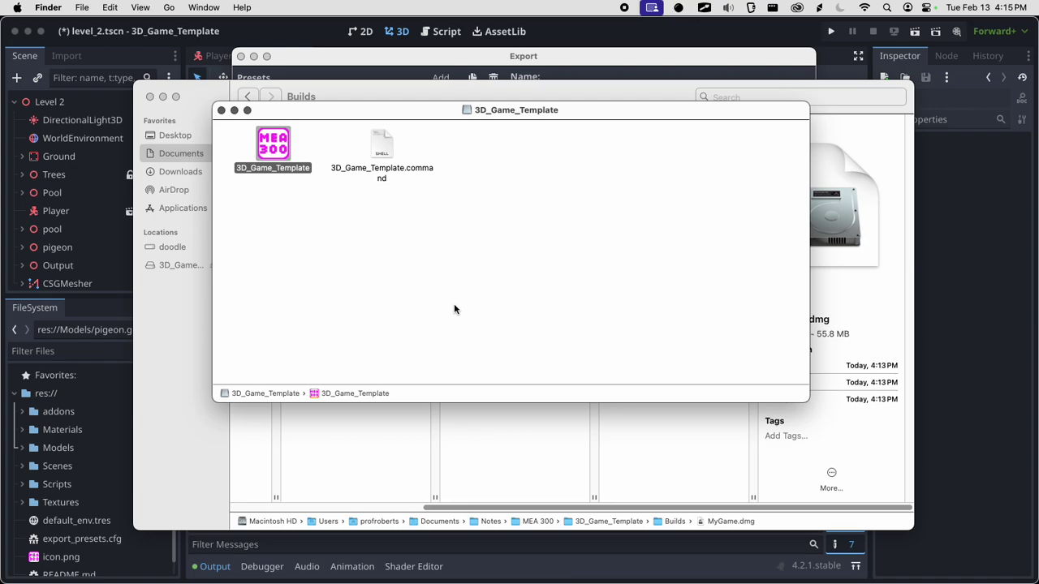
pyautogui.press('super+w')
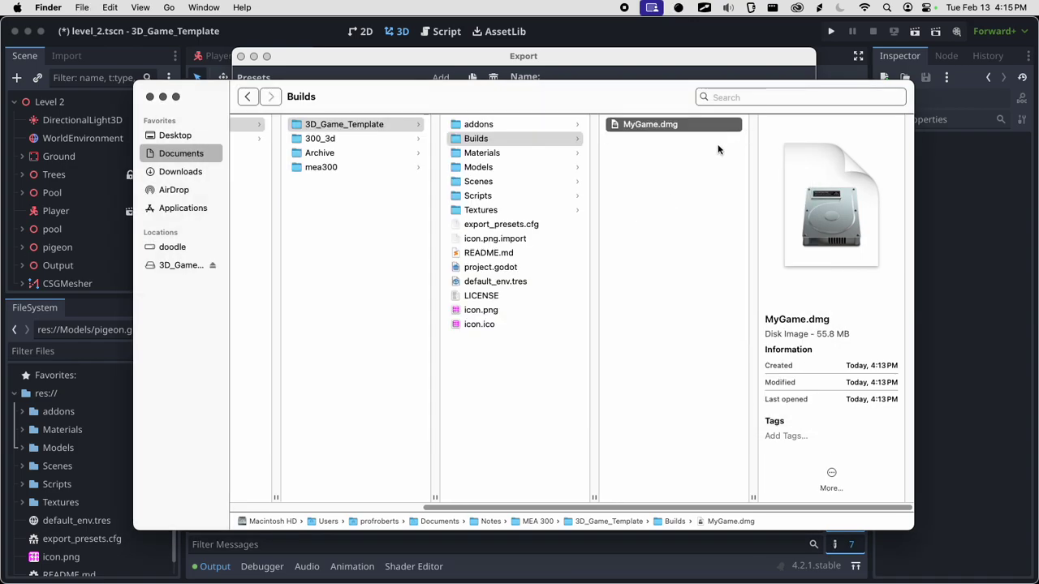
# Compress MyGame.dmg in the Builds folder into a ZIP archive, checking the file size before and after
pyautogui.click(713, 152)
pyautogui.click(675, 129)
pyautogui.moveTo(763, 335); pyautogui.dragTo(866, 333)
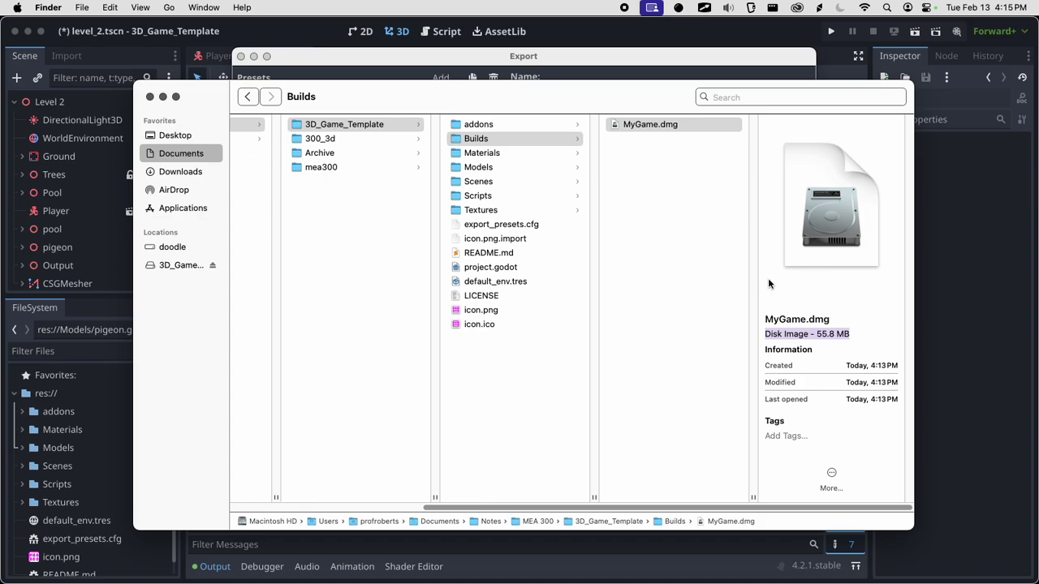
pyautogui.click(651, 127)
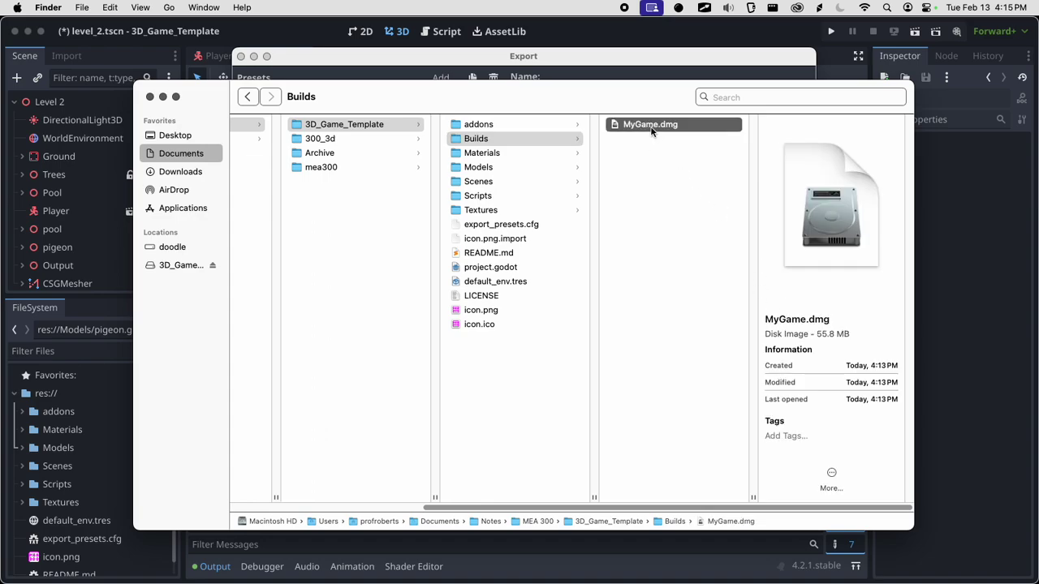
pyautogui.rightClick(651, 128)
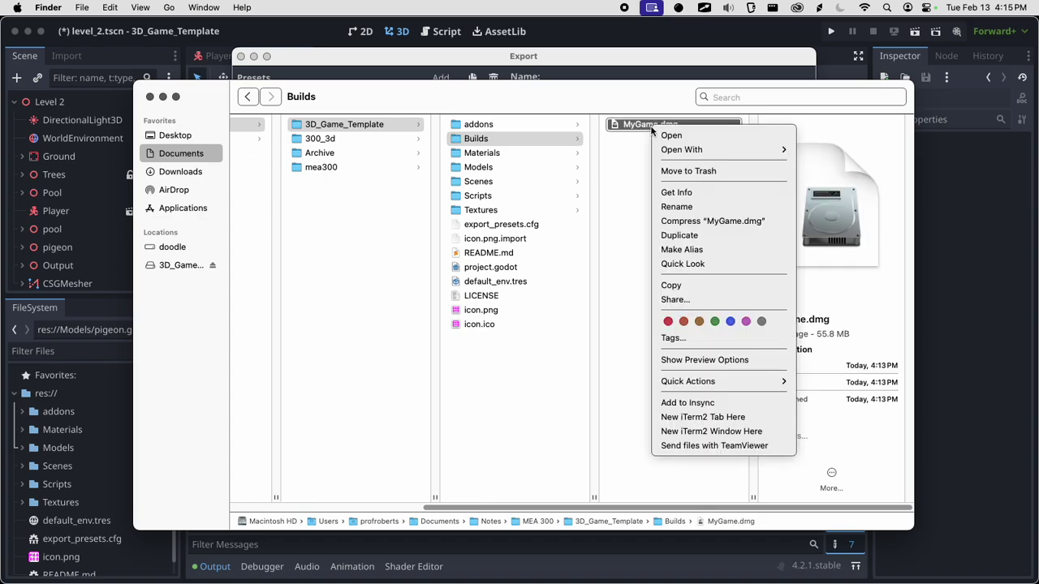
pyautogui.click(698, 222)
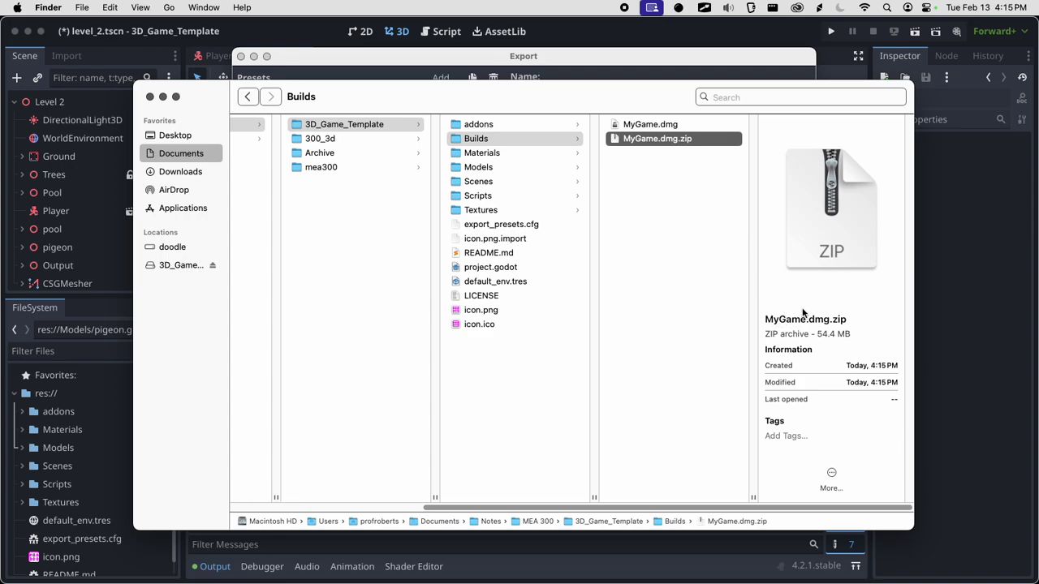
pyautogui.moveTo(813, 335); pyautogui.dragTo(862, 335)
pyautogui.click(864, 335)
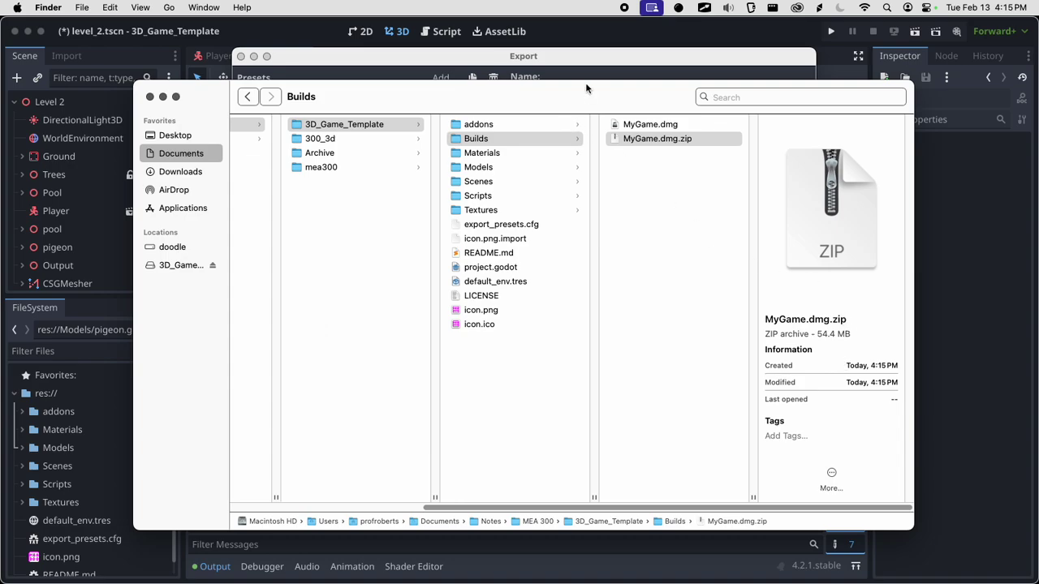
# Rename the ZIP archive in the Builds folder as mac_build.zip
pyautogui.moveTo(586, 87); pyautogui.dragTo(559, 78)
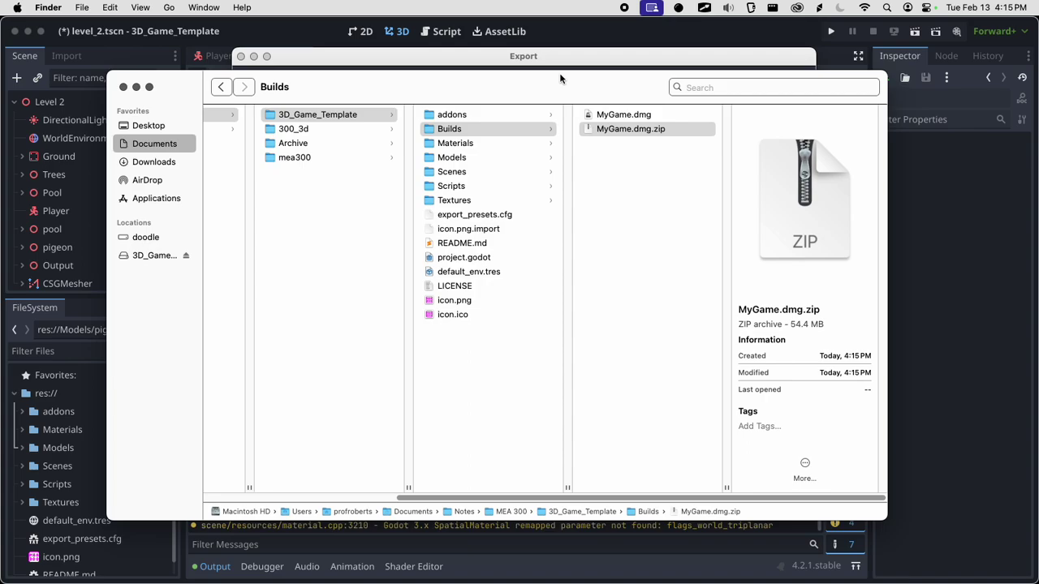
pyautogui.click(622, 160)
pyautogui.click(641, 130)
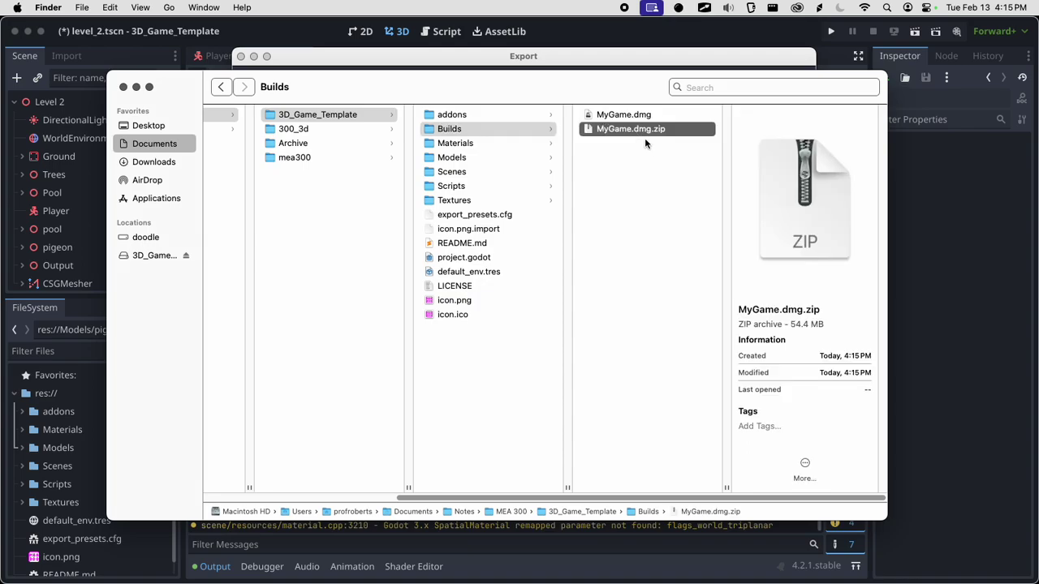
pyautogui.rightClick(642, 130)
pyautogui.click(680, 211)
pyautogui.write('mac_build')
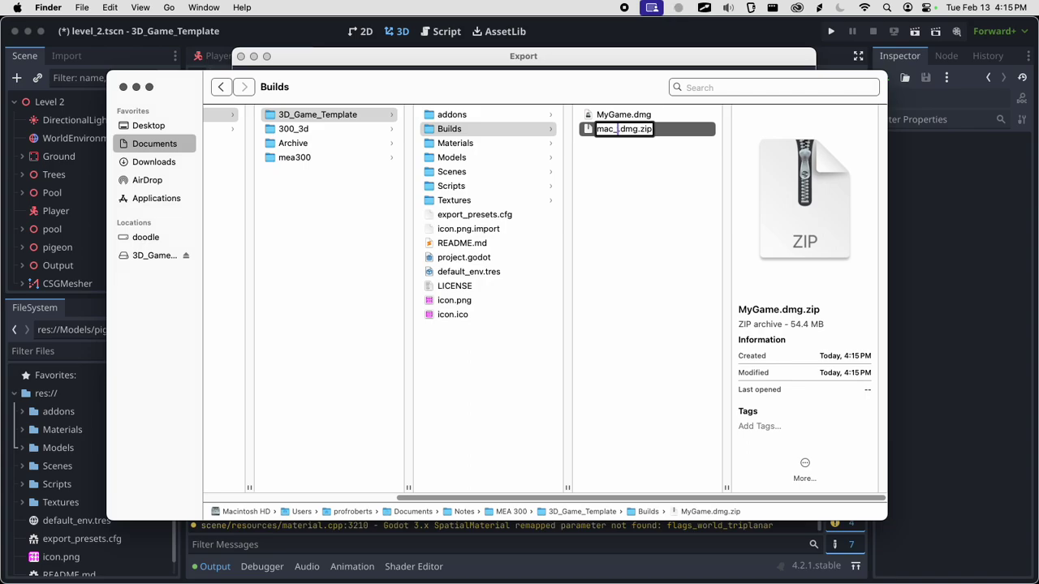
pyautogui.press('Right')
pyautogui.press('Right')
pyautogui.press('Right')
pyautogui.press('Right')
pyautogui.press('BackSpace')
pyautogui.press('BackSpace')
pyautogui.press('BackSpace')
pyautogui.press('BackSpace')
pyautogui.press('Return')
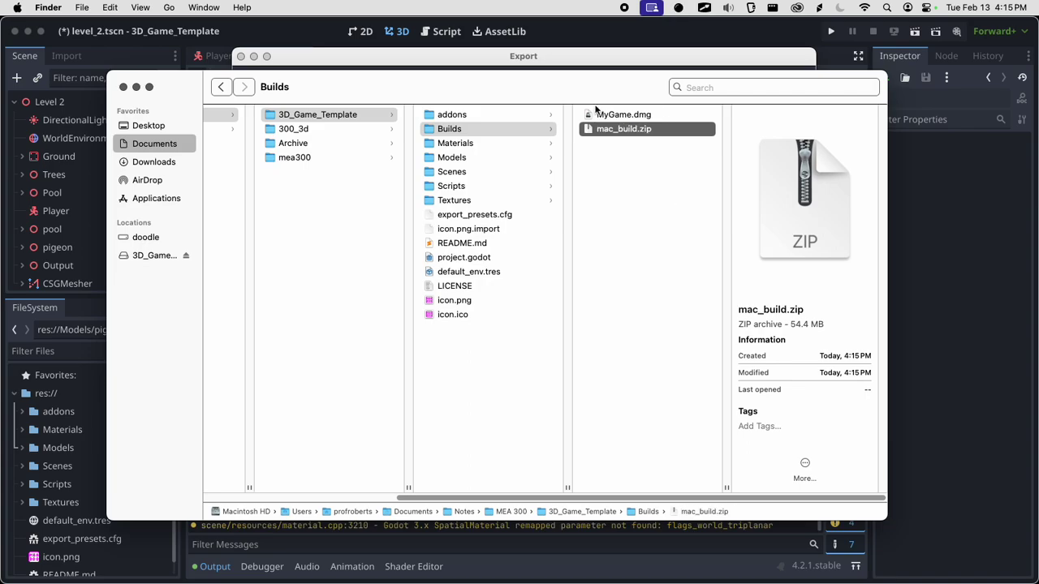
# Switch to Godot and set the Windows Desktop preset's export path to MyGame.exe in a new Windows folder inside Builds
pyautogui.click(457, 57)
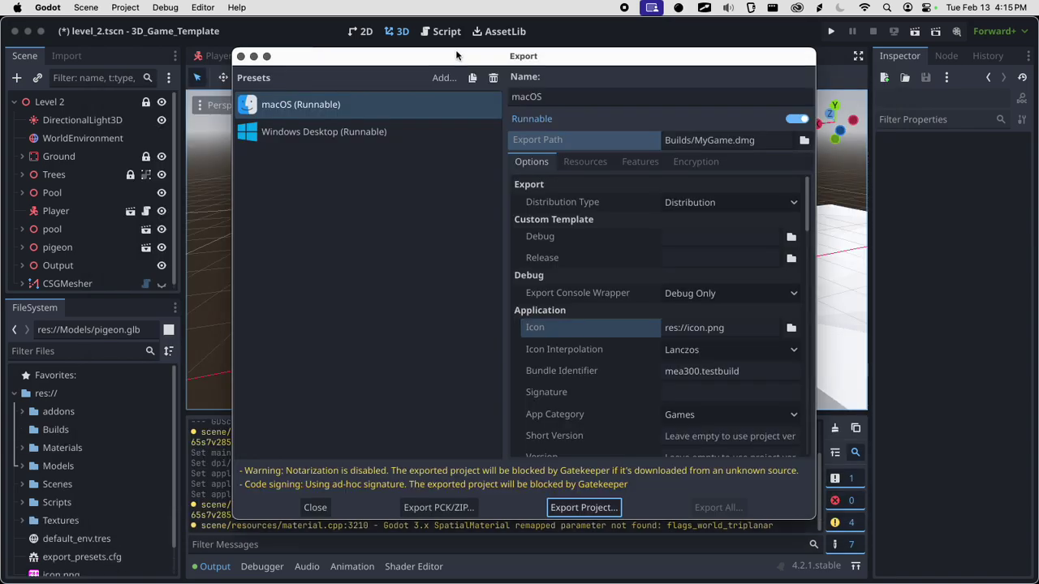
pyautogui.click(410, 131)
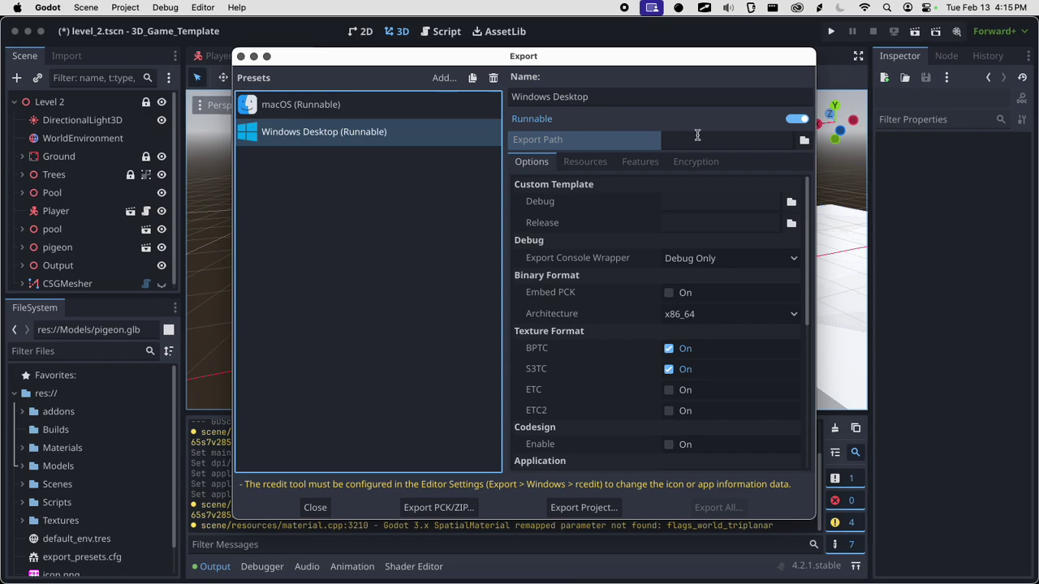
pyautogui.click(804, 142)
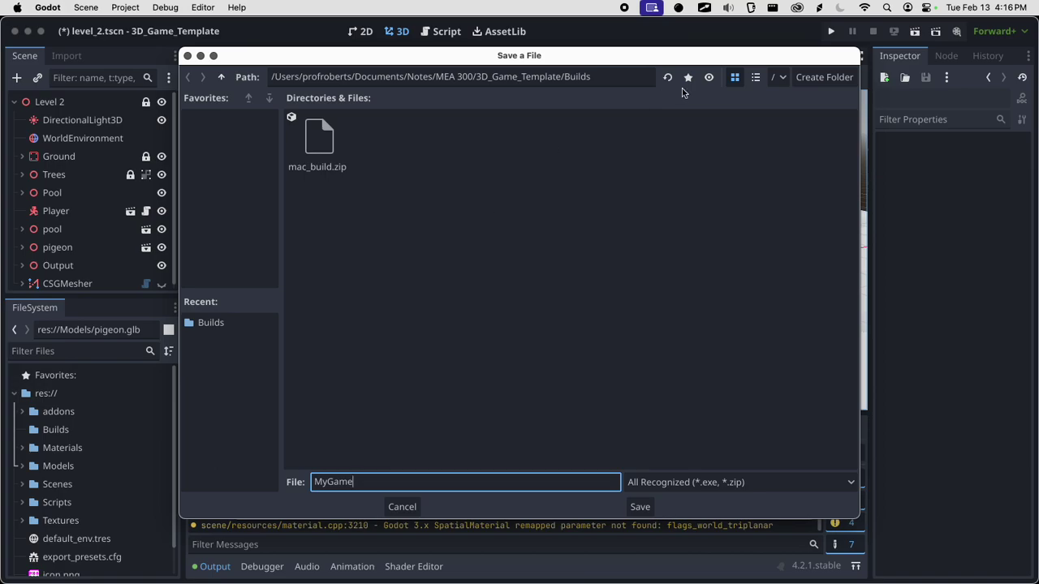
pyautogui.click(831, 80)
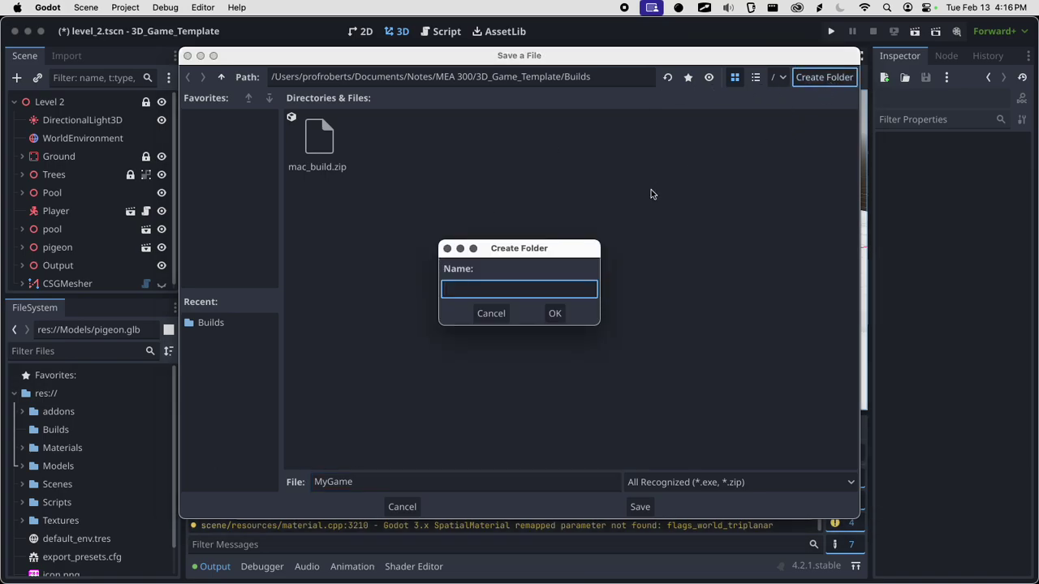
pyautogui.write('Windows')
pyautogui.press('Return')
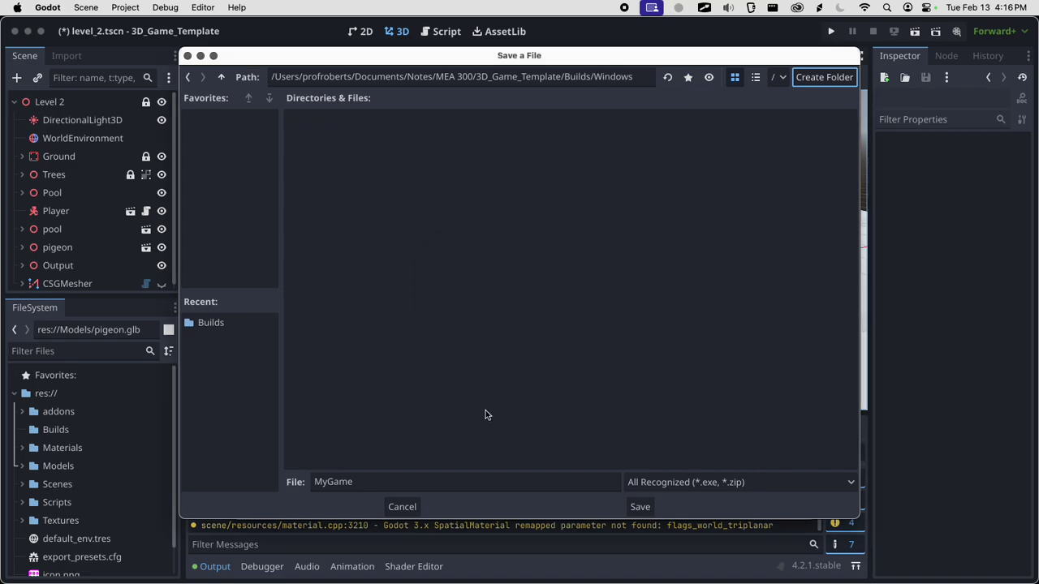
pyautogui.click(645, 484)
pyautogui.click(568, 483)
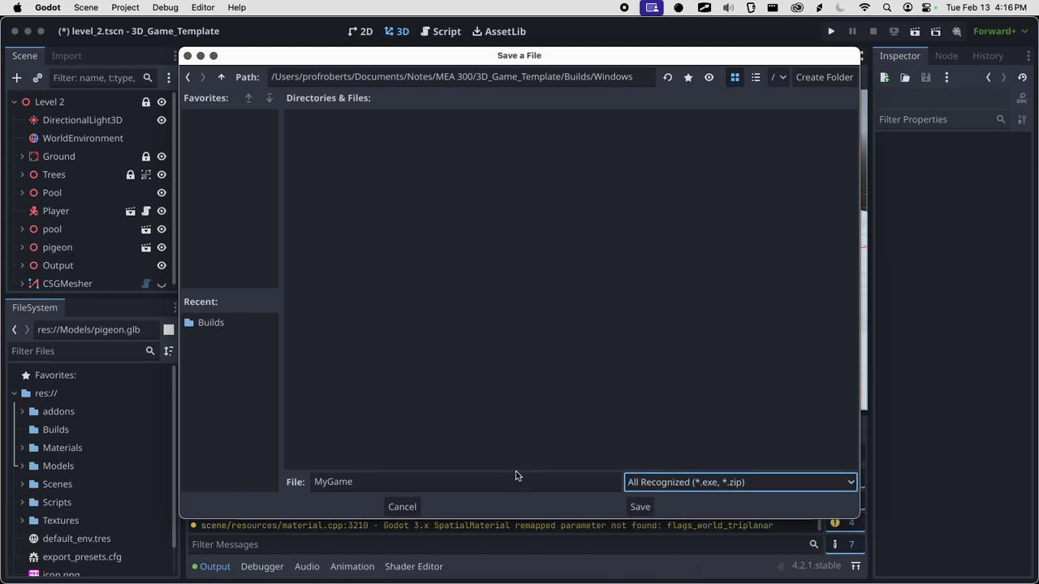
pyautogui.click(637, 507)
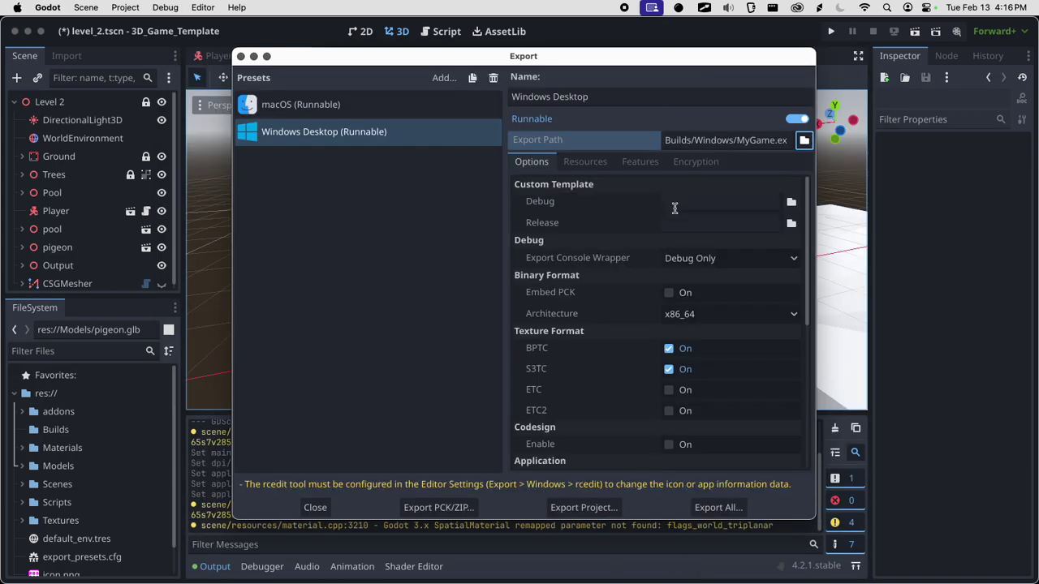
# Review the Windows Desktop preset's export options and the available Export Console Wrapper choices
pyautogui.scroll(-5, 674, 210)
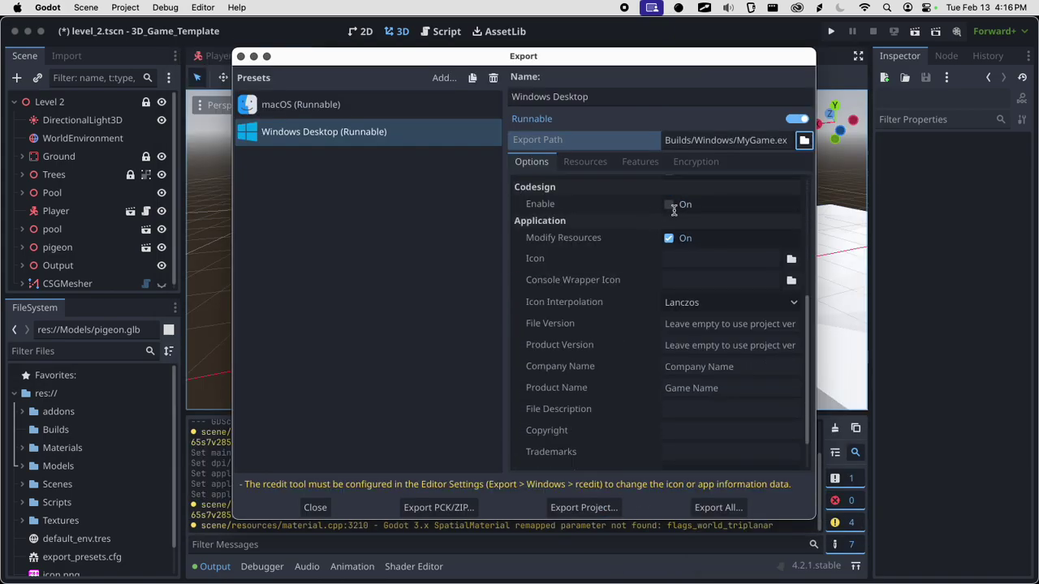
pyautogui.scroll(-1, 674, 210)
pyautogui.scroll(6, 674, 210)
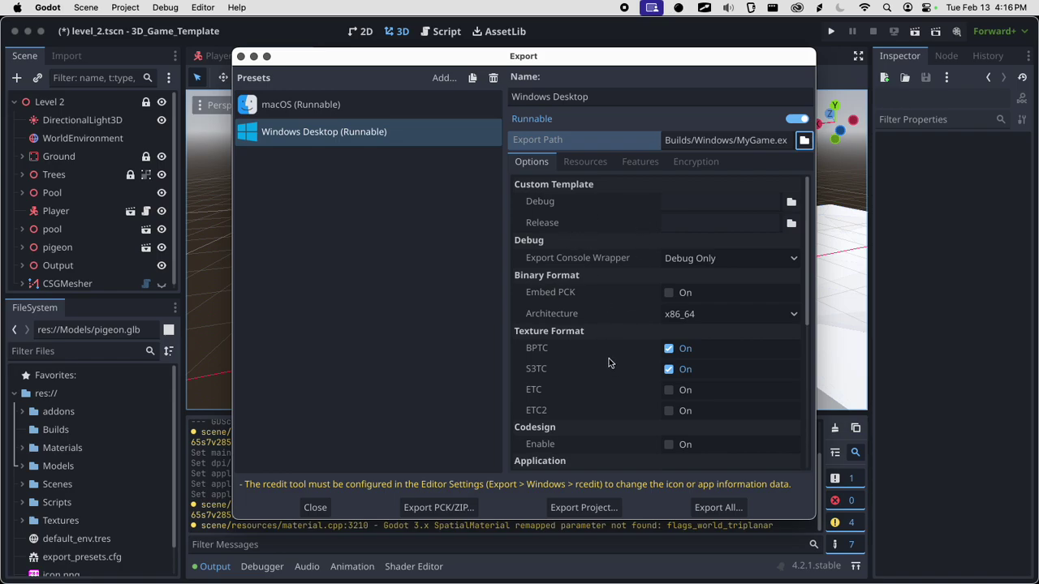
pyautogui.click(695, 259)
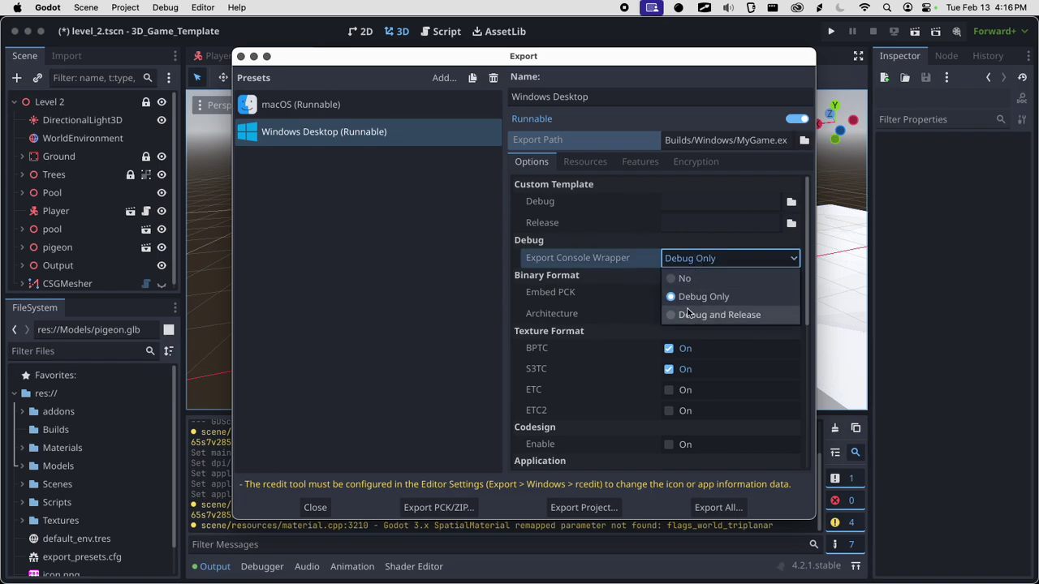
pyautogui.click(703, 269)
pyautogui.click(702, 261)
pyautogui.click(704, 259)
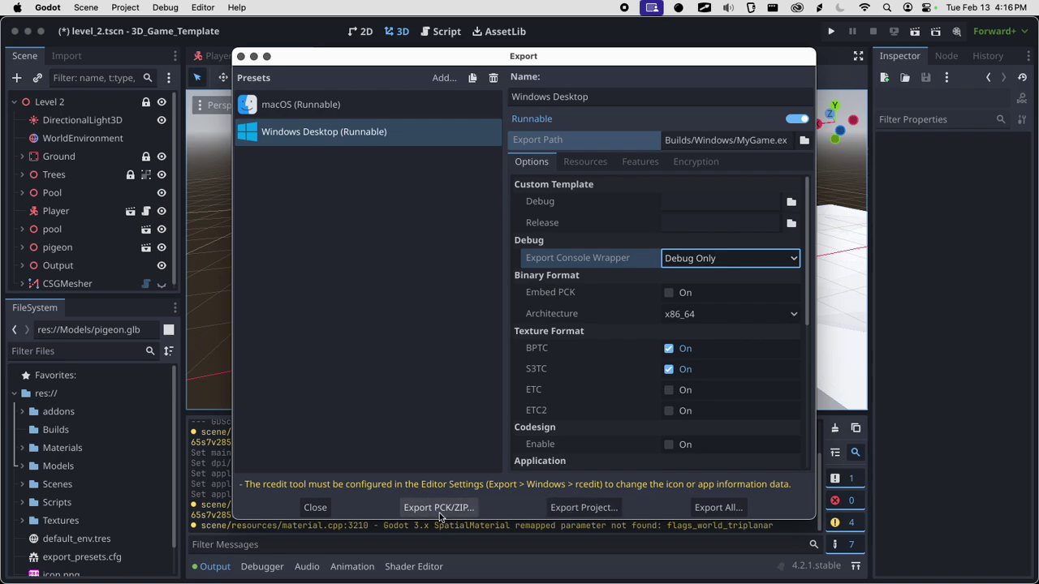
# Export the Windows Desktop build with debug as MyGame.exe into the Builds/Windows folder
pyautogui.click(582, 509)
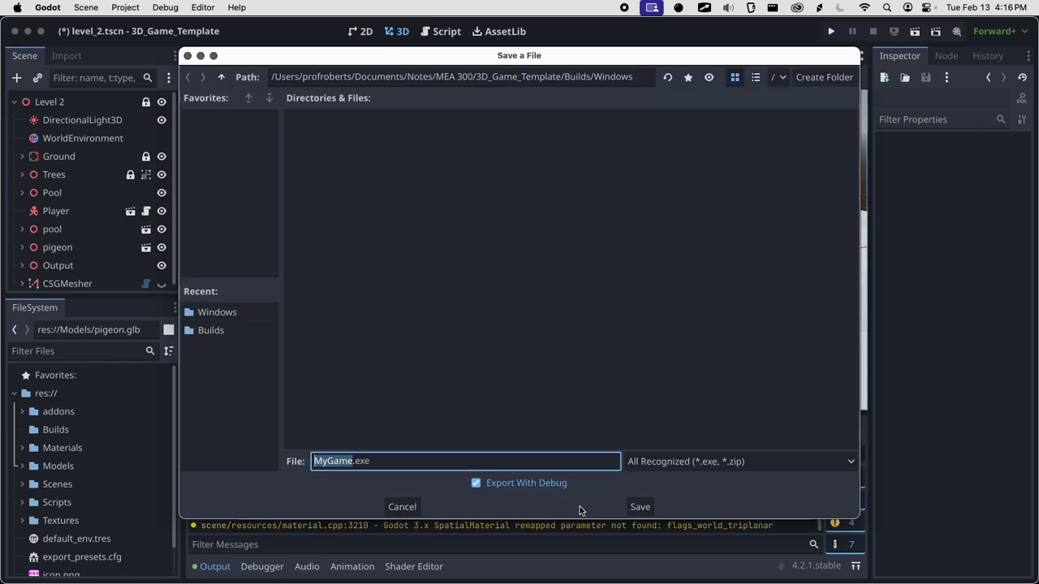
pyautogui.click(637, 511)
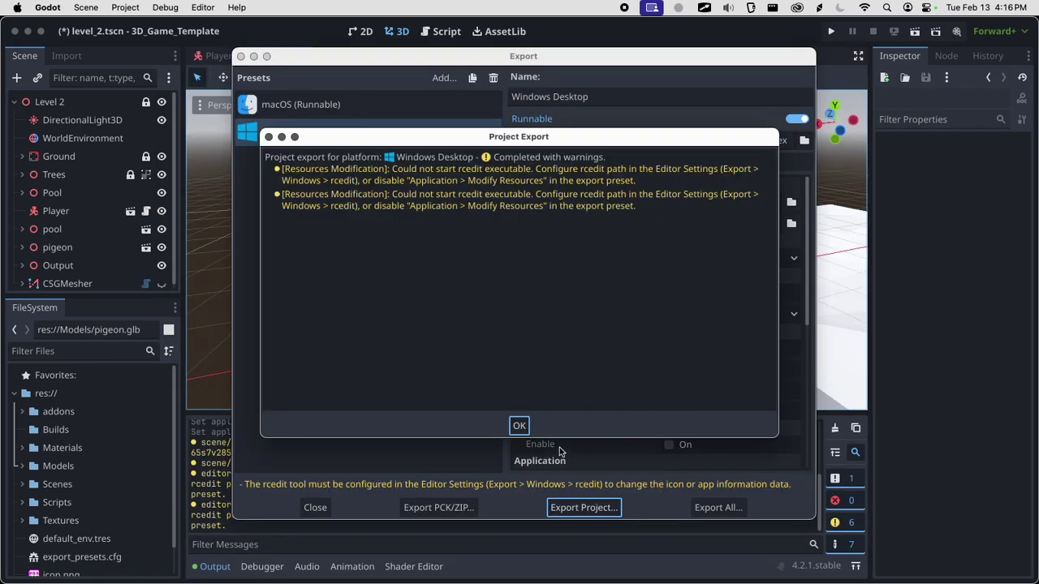
pyautogui.click(519, 425)
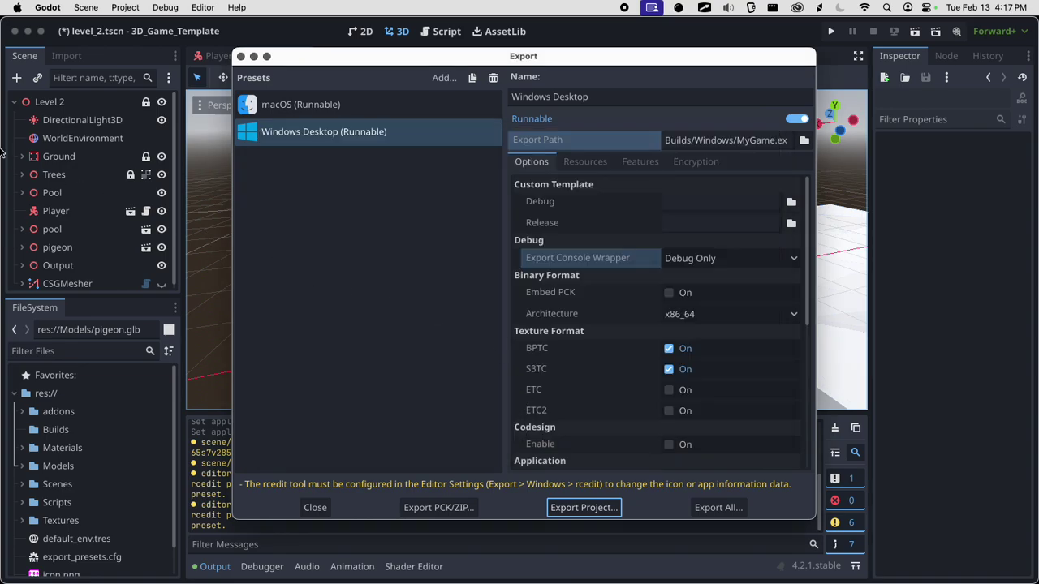
# Switch to Finder and open the Windows folder inside Builds to examine the exported files
pyautogui.click(22, 73)
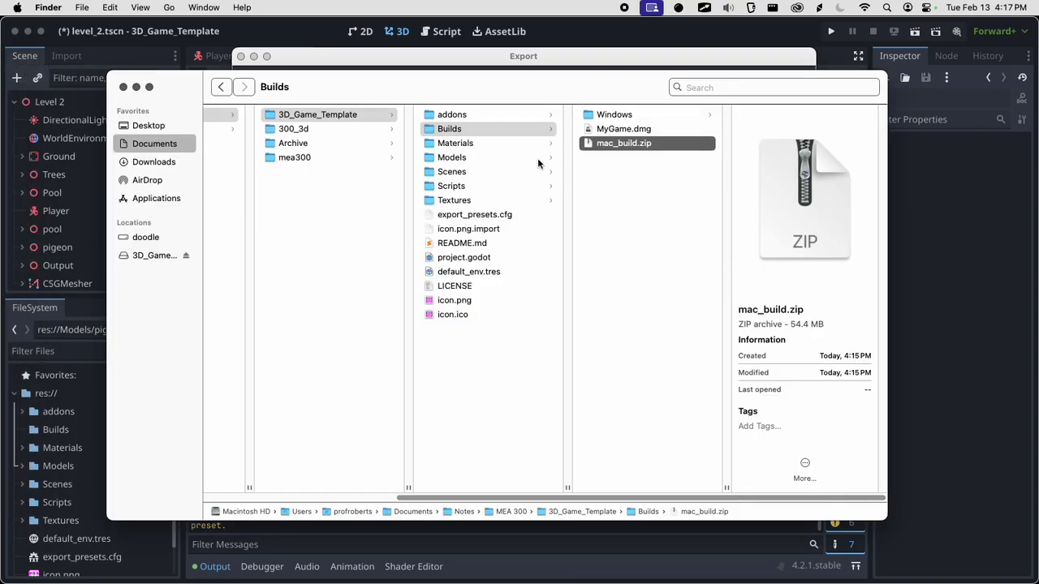
pyautogui.click(620, 115)
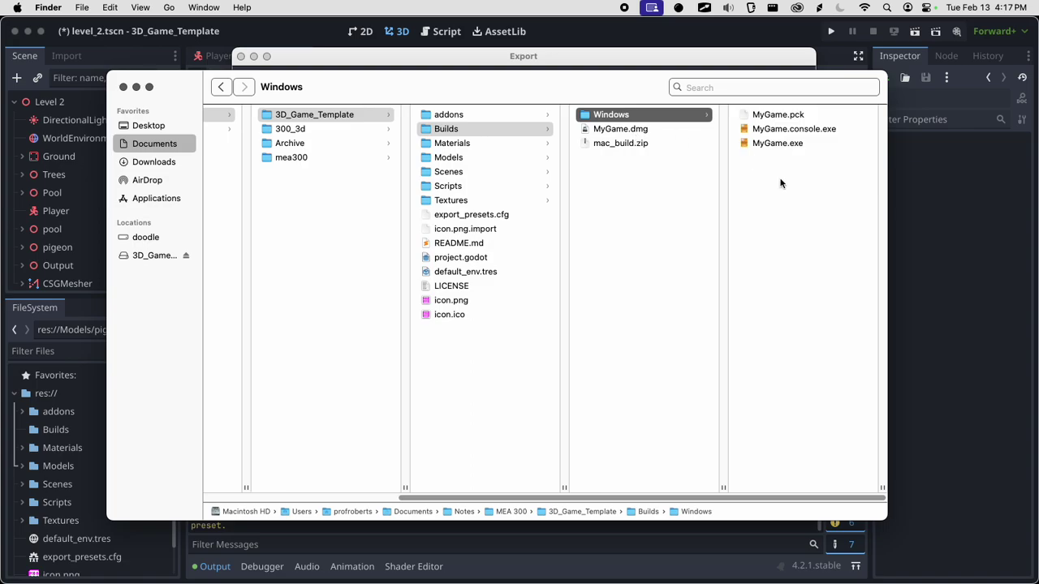
# Compare the file details of MyGame.exe, MyGame.console.exe and MyGame.pck in the Windows build folder
pyautogui.moveTo(626, 94); pyautogui.dragTo(574, 97)
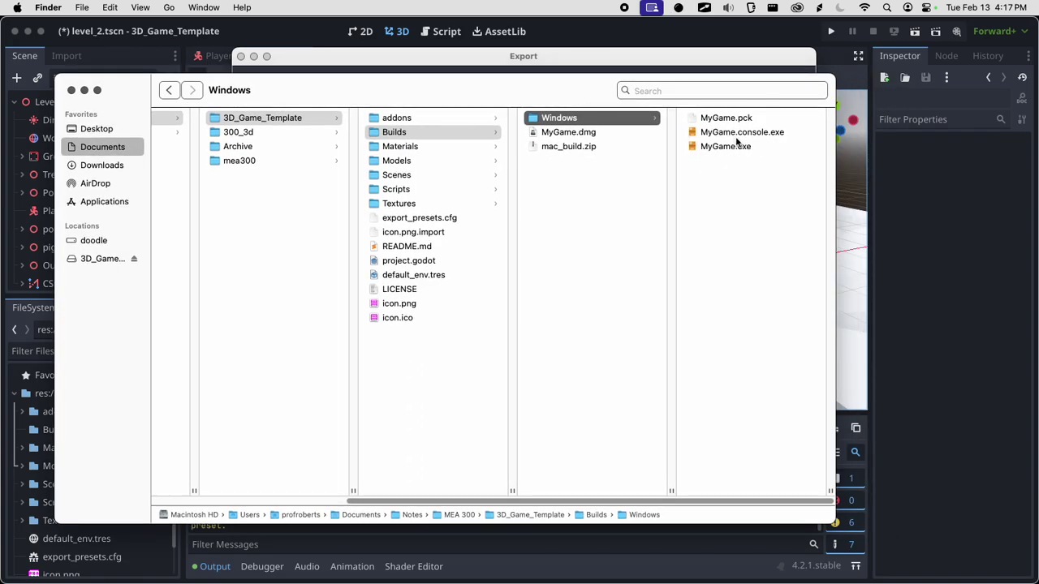
pyautogui.click(730, 147)
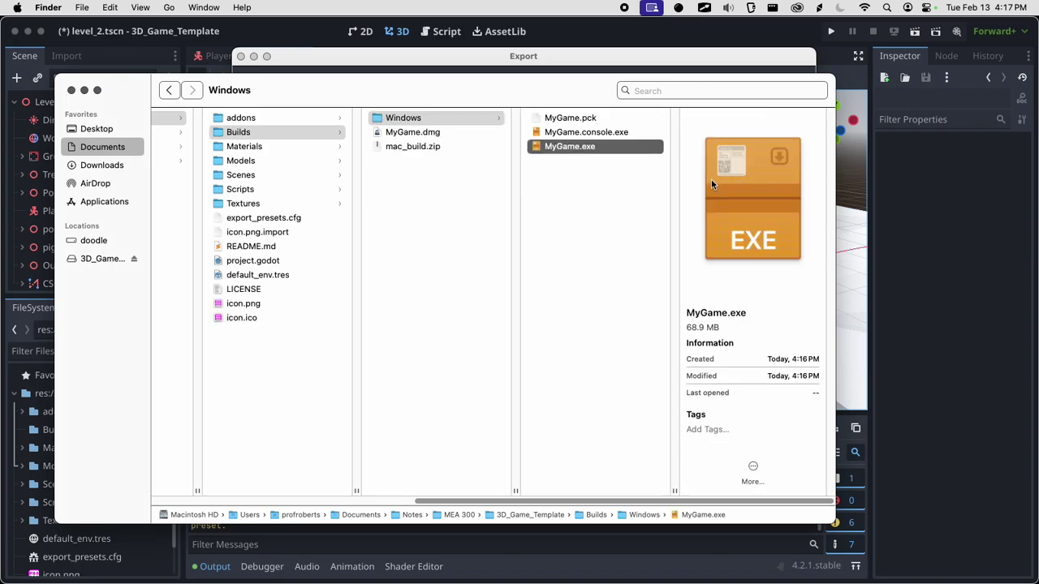
pyautogui.click(586, 119)
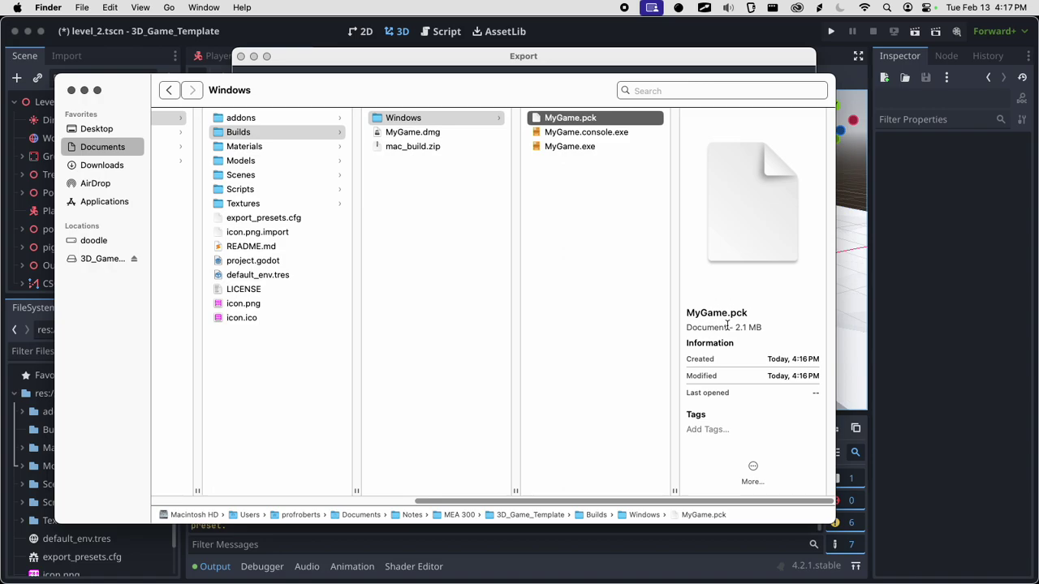
pyautogui.click(597, 150)
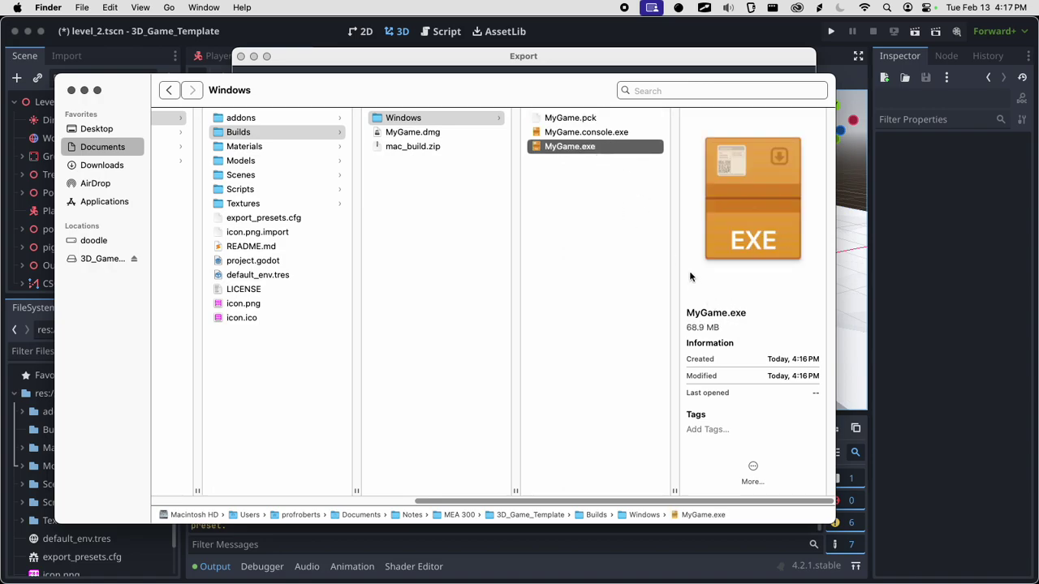
pyautogui.moveTo(687, 326); pyautogui.dragTo(721, 325)
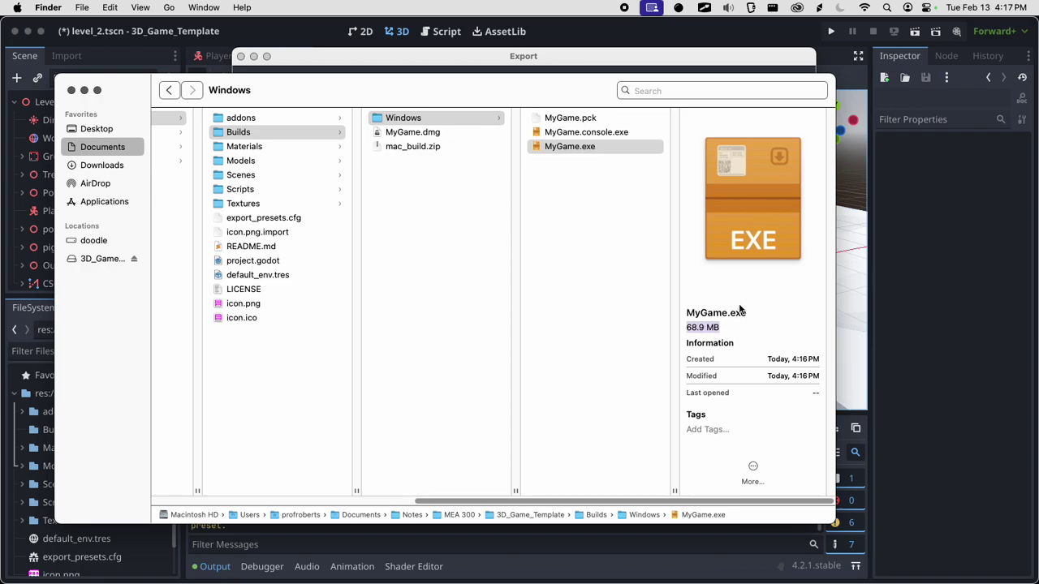
pyautogui.click(590, 135)
pyautogui.click(590, 121)
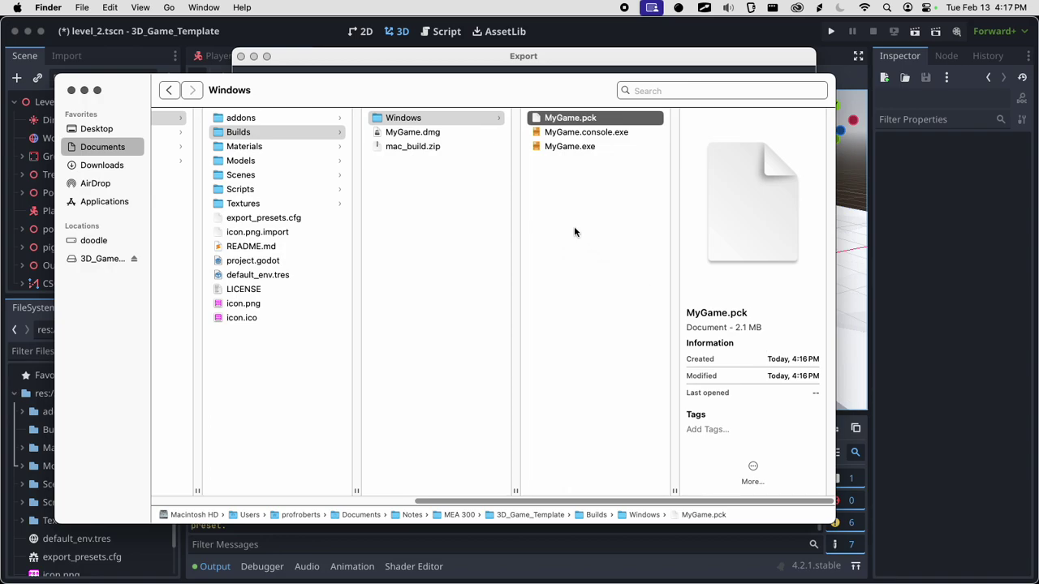
pyautogui.click(564, 195)
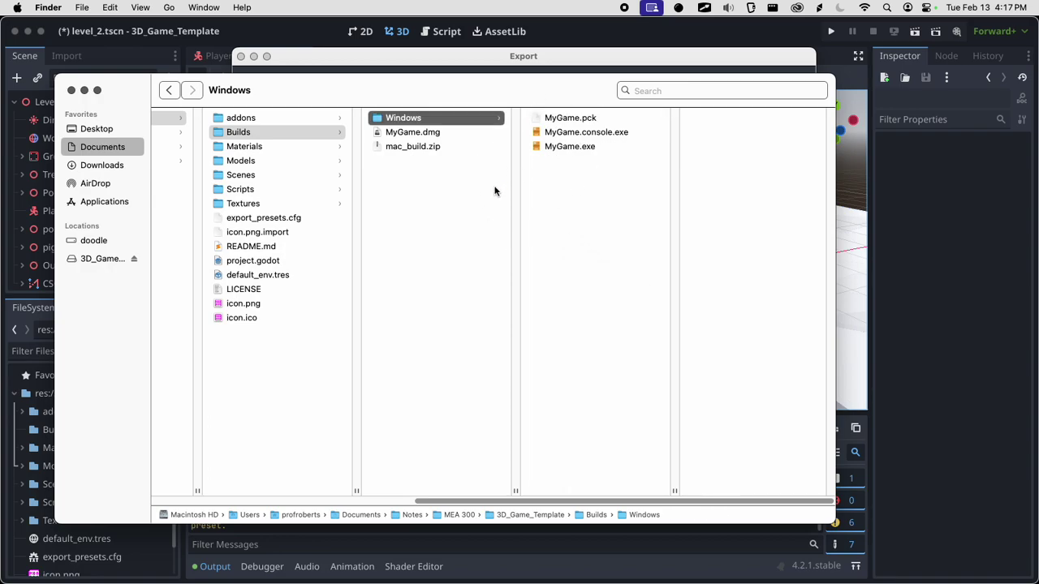
# Compress the Windows folder inside Builds into a ZIP archive
pyautogui.click(445, 188)
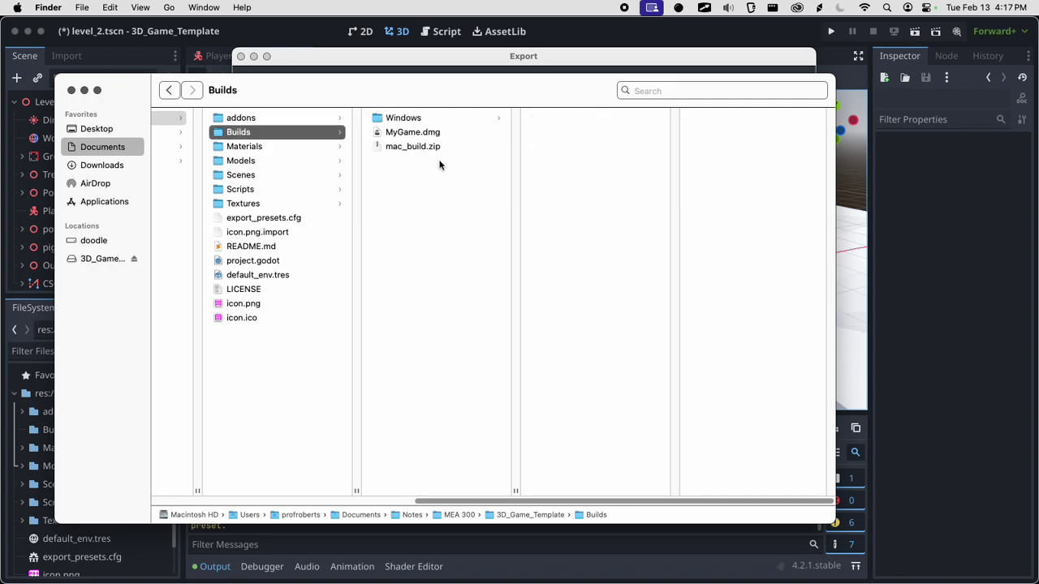
pyautogui.click(434, 119)
pyautogui.rightClick(430, 122)
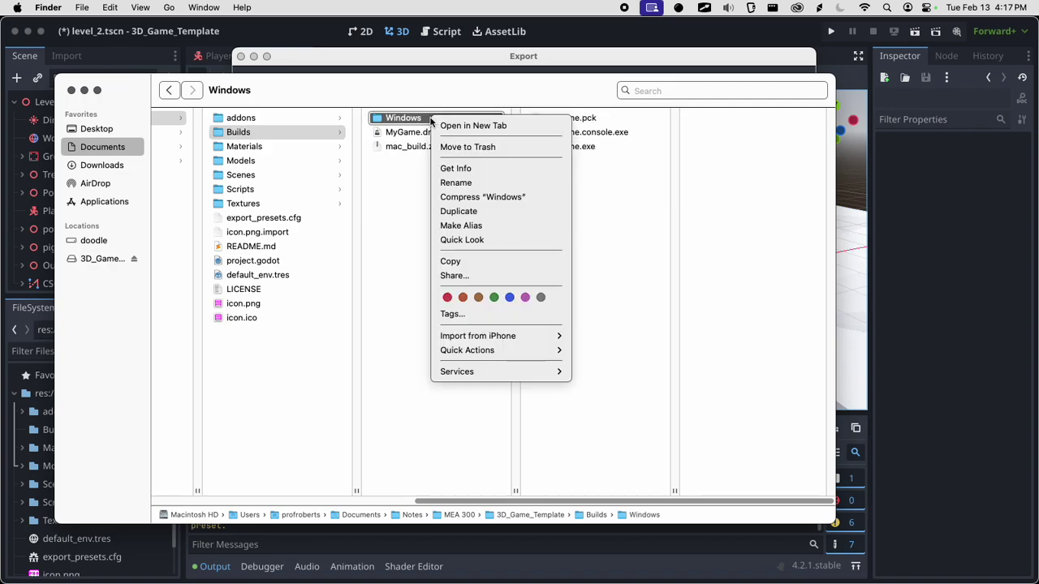
pyautogui.click(463, 196)
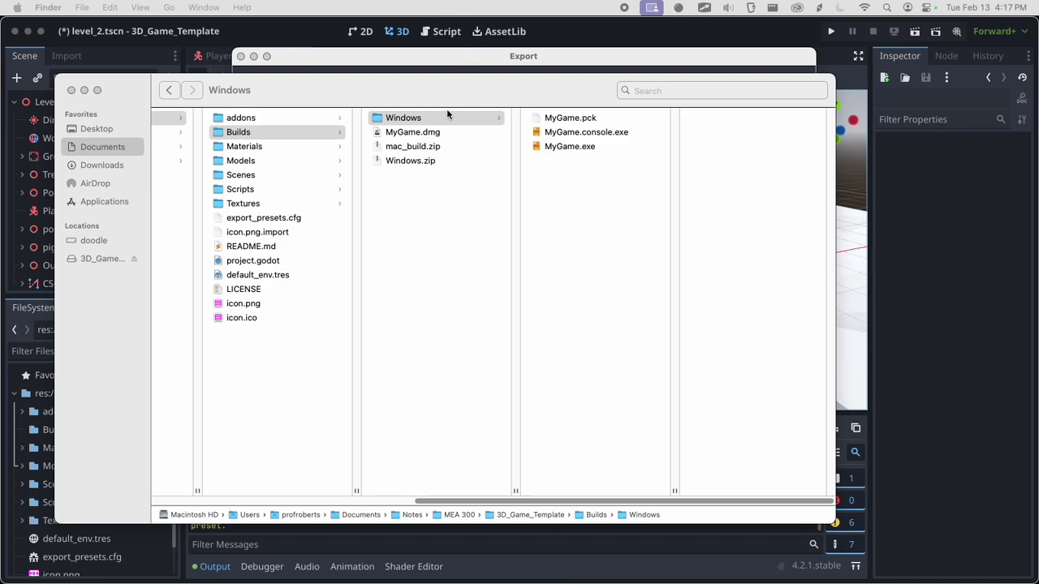
# Rename the Windows.zip archive in Builds as windows_build.zip
pyautogui.click(401, 165)
pyautogui.press('Up')
pyautogui.press('Return')
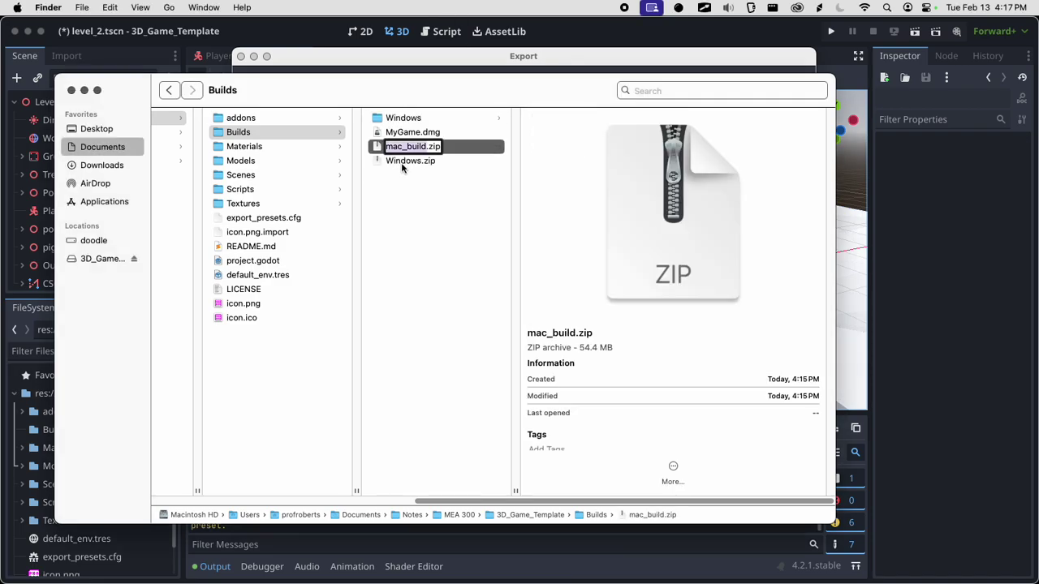
pyautogui.press('Escape')
pyautogui.press('Down')
pyautogui.press('Return')
pyautogui.write('windows')
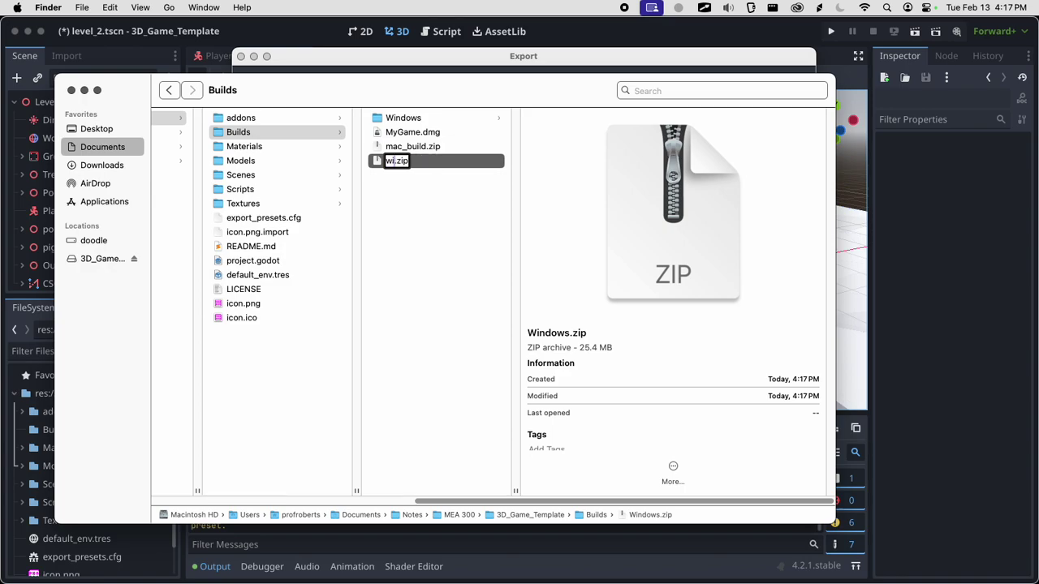
pyautogui.write('_build')
pyautogui.press('Return')
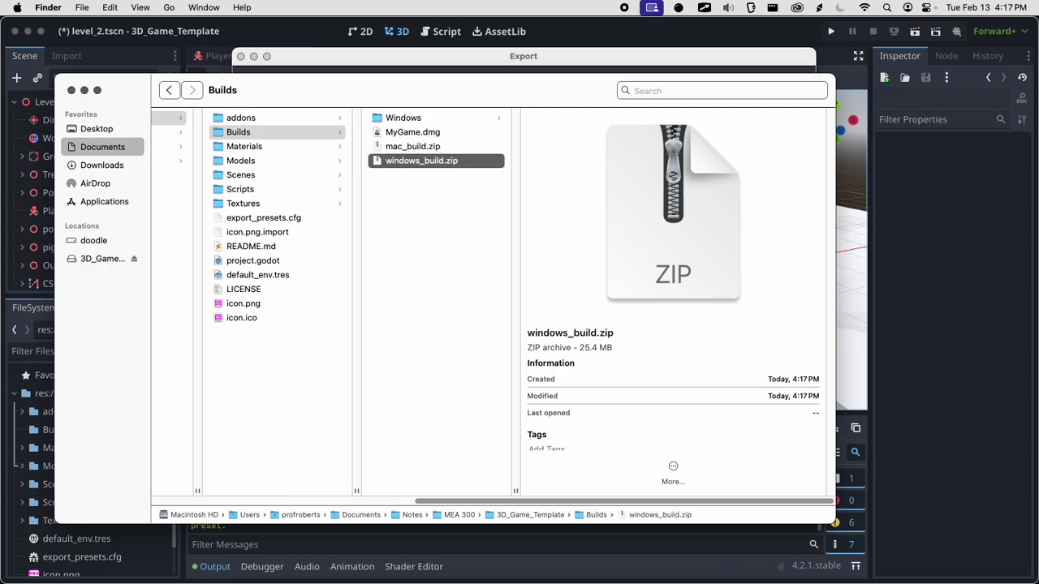
pyautogui.click(415, 213)
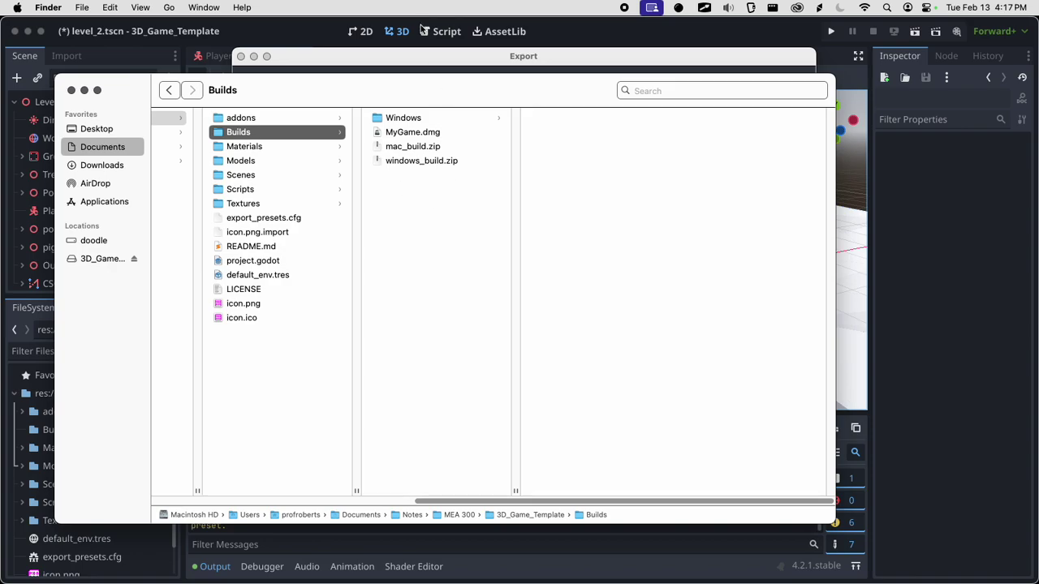
# Switch to Chrome and go through the itch.io home and profile pages to the Creator Dashboard
pyautogui.press('super+Tab')
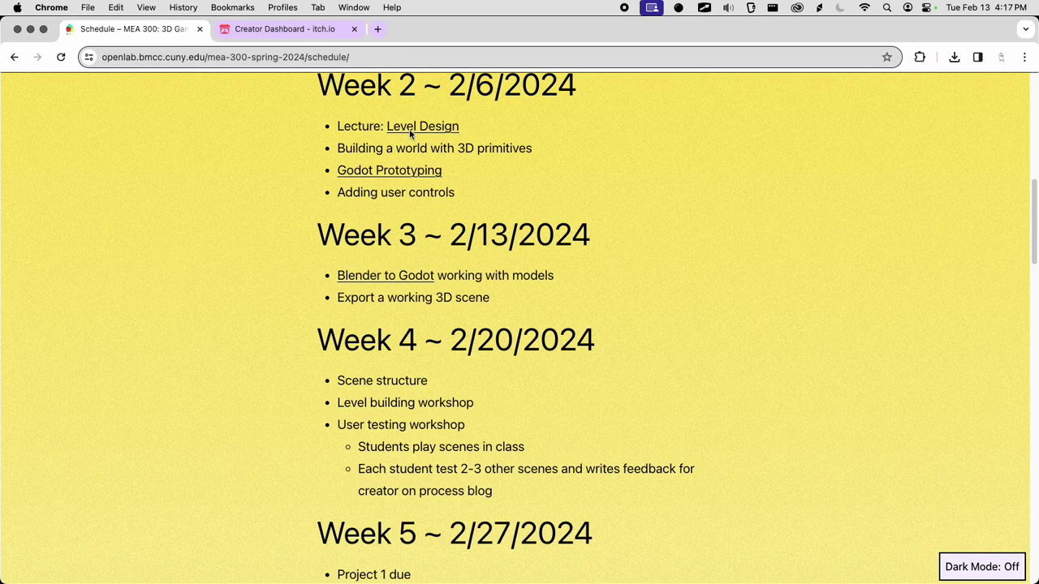
pyautogui.click(304, 32)
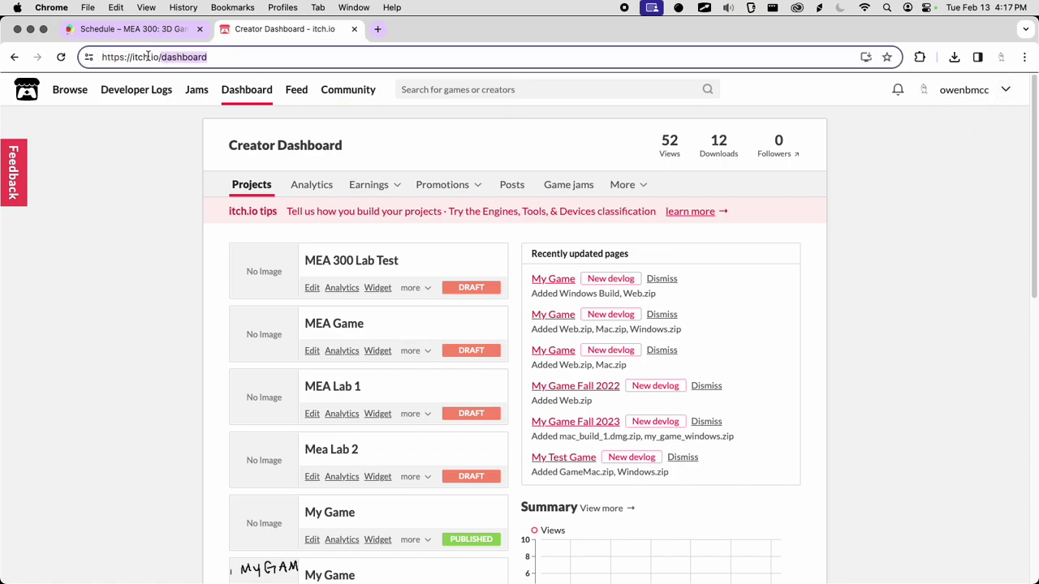
pyautogui.click(233, 90)
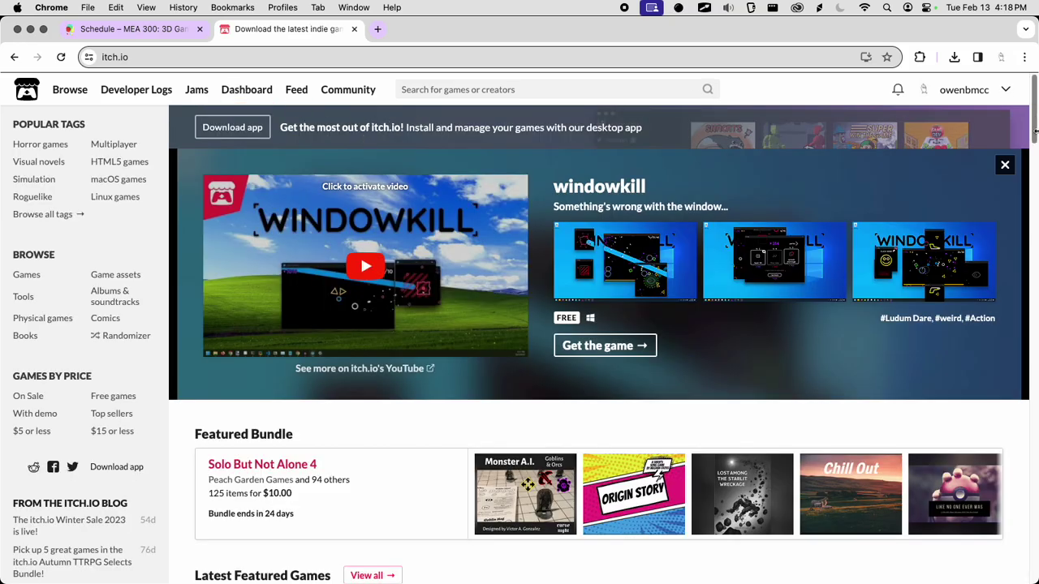
pyautogui.click(959, 97)
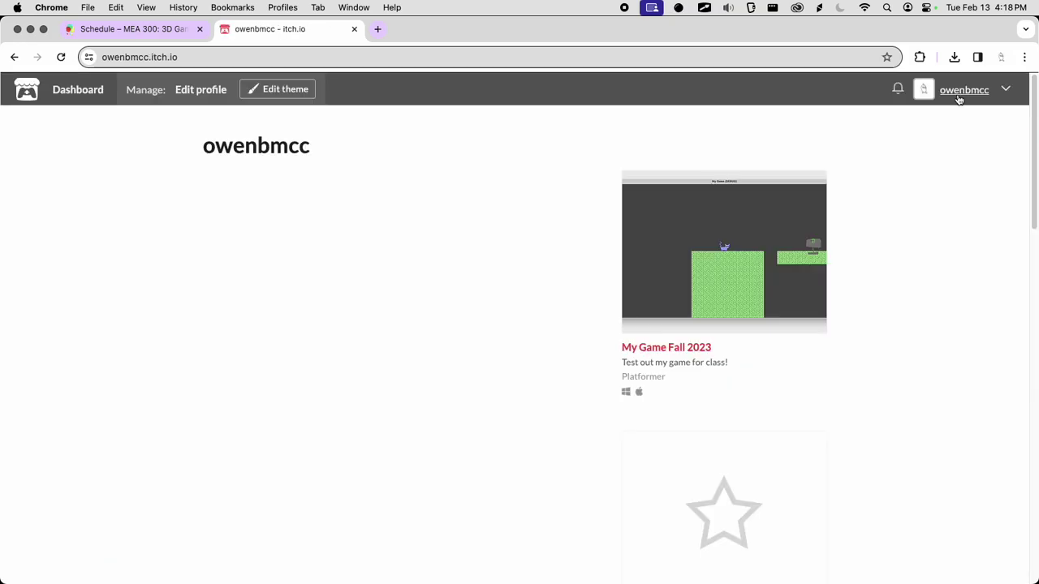
pyautogui.click(1011, 92)
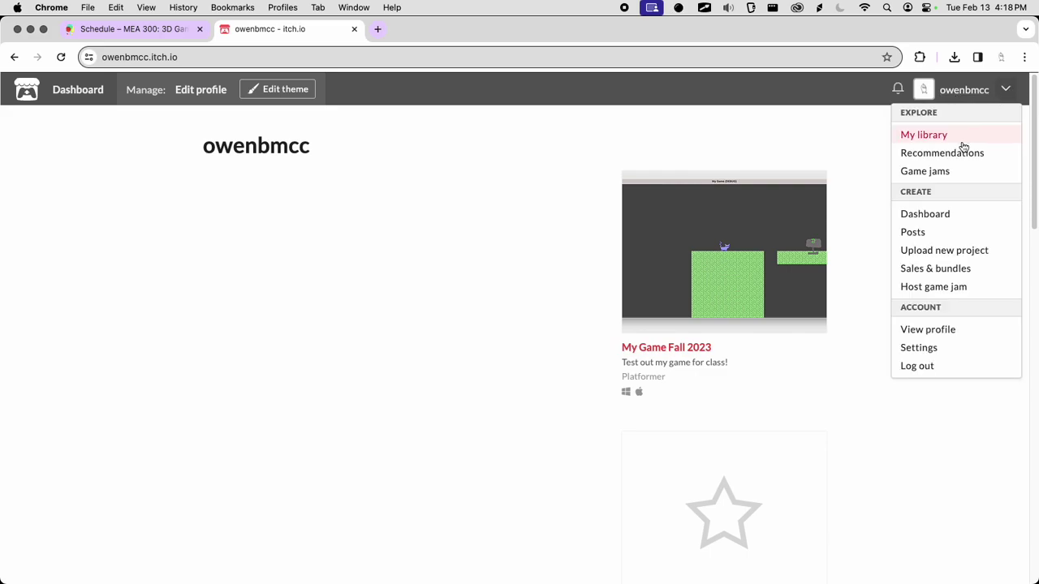
pyautogui.click(989, 104)
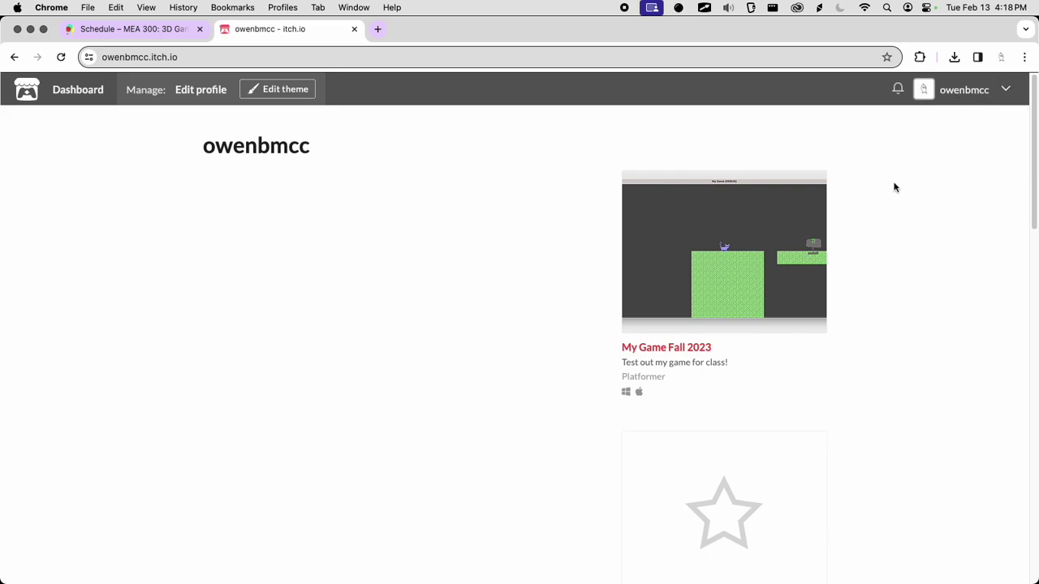
pyautogui.click(1008, 93)
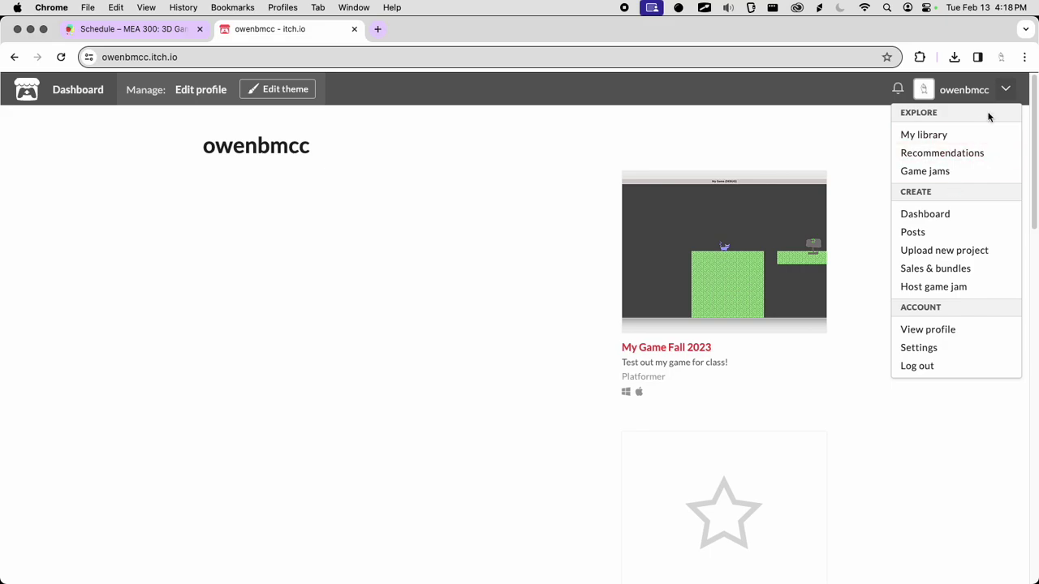
pyautogui.click(951, 212)
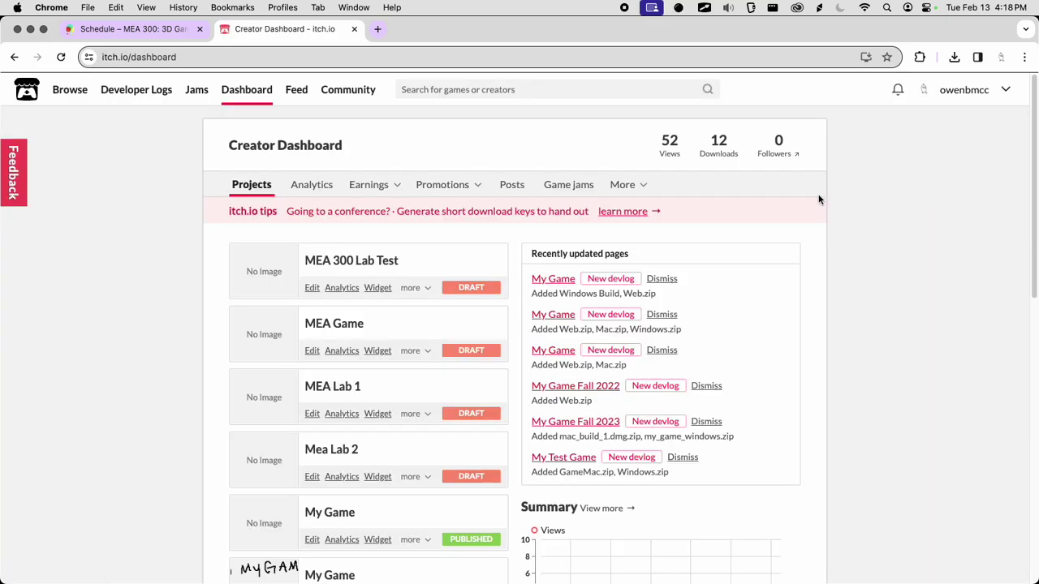
# Open the itch.io form for uploading a new project
pyautogui.scroll(-2, 297, 252)
pyautogui.scroll(2, 297, 251)
pyautogui.scroll(-9, 232, 194)
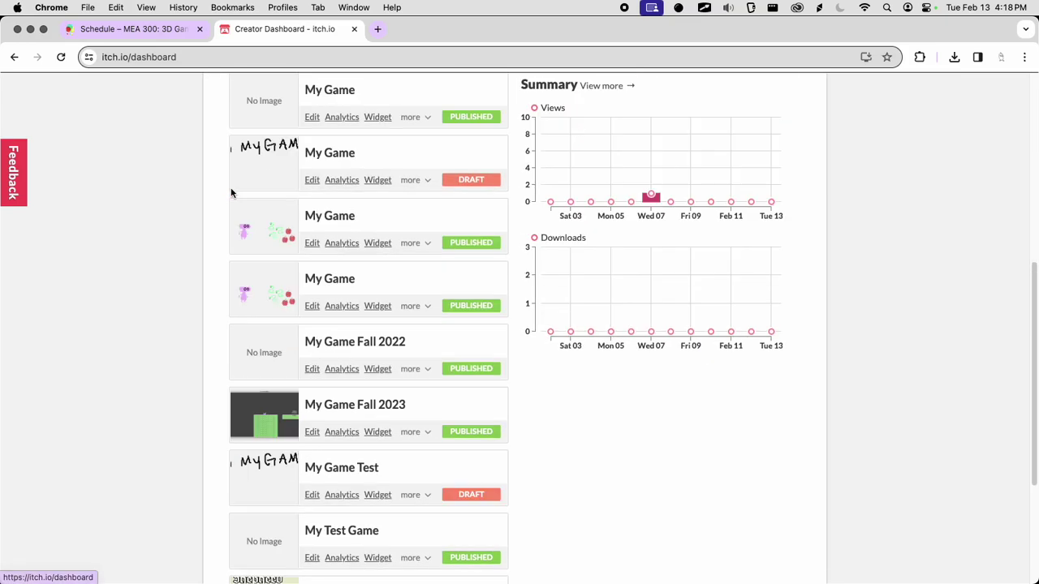
pyautogui.scroll(-5, 231, 193)
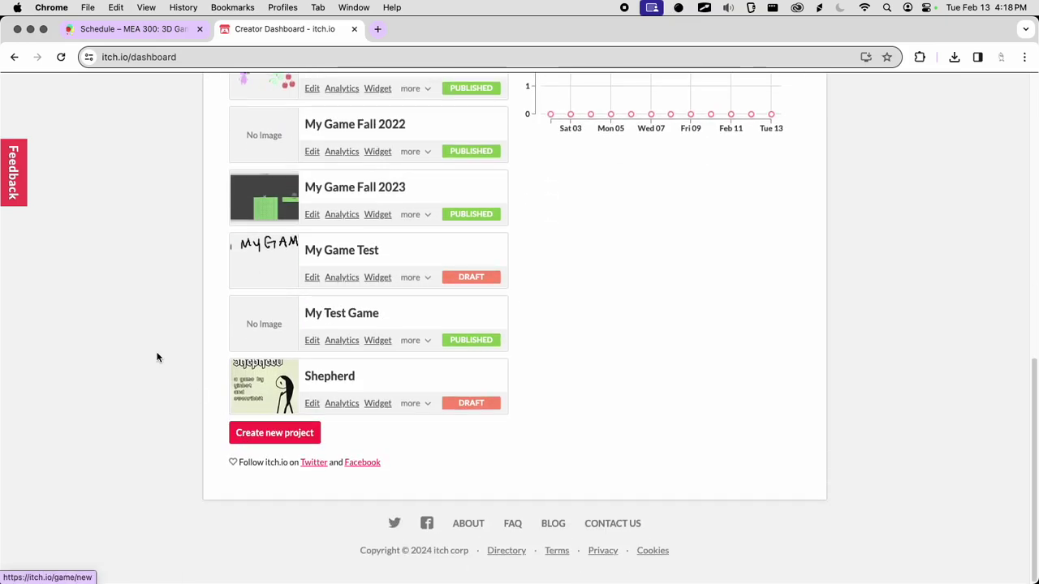
pyautogui.scroll(10, 159, 355)
pyautogui.scroll(-10, 160, 355)
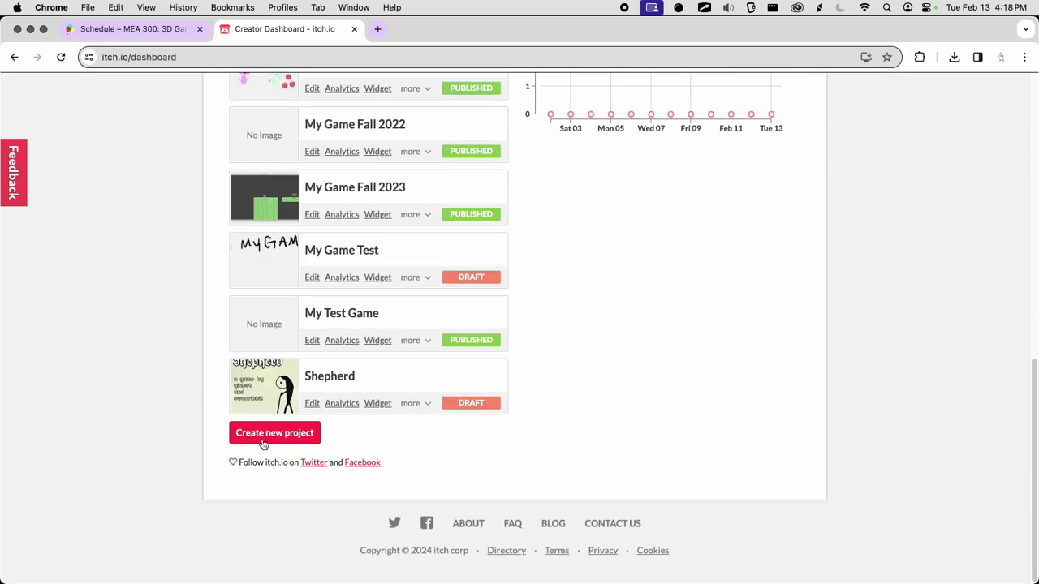
pyautogui.scroll(10, 806, 210)
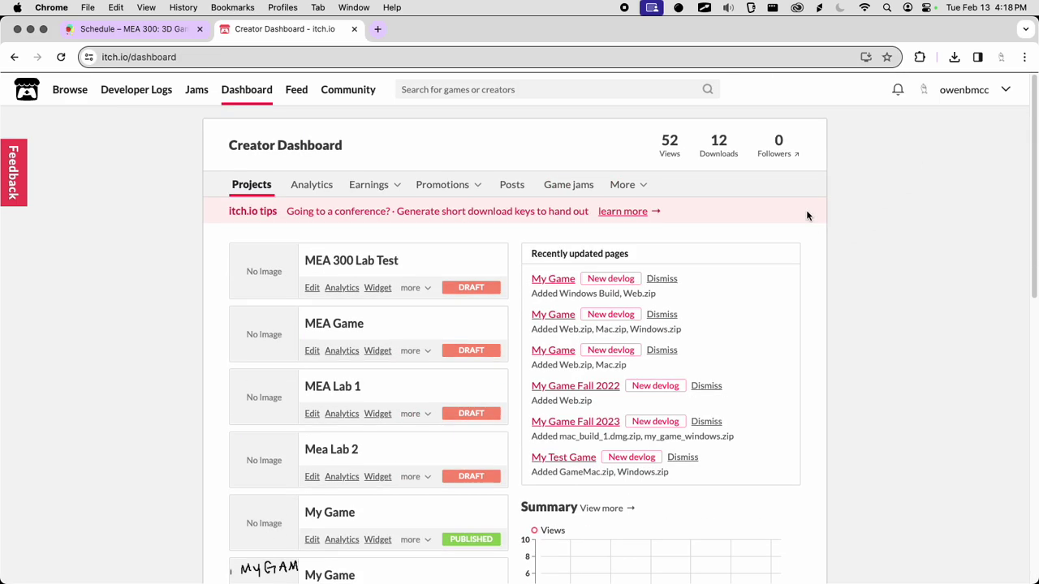
pyautogui.click(1005, 95)
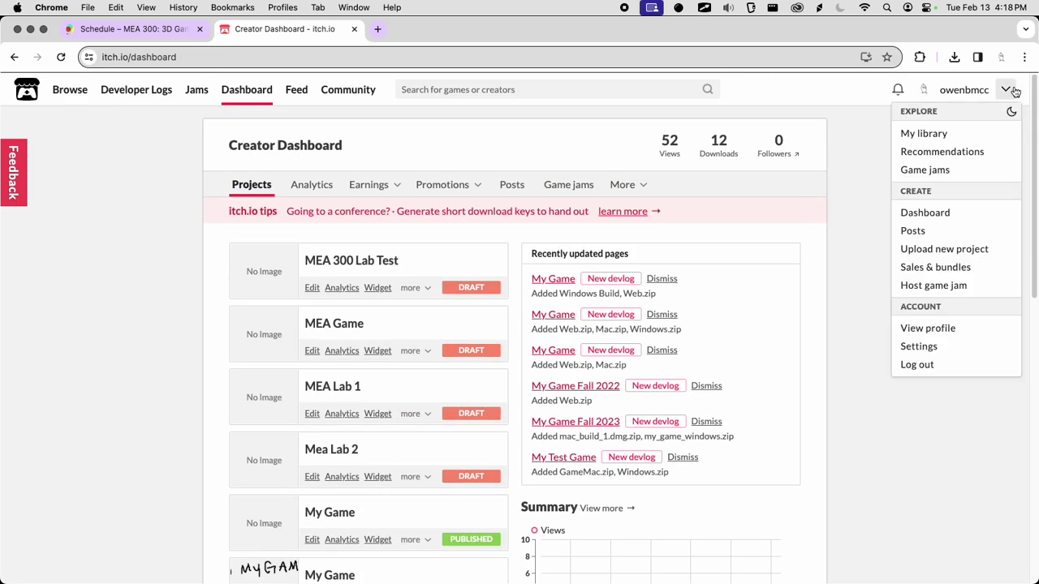
pyautogui.click(940, 250)
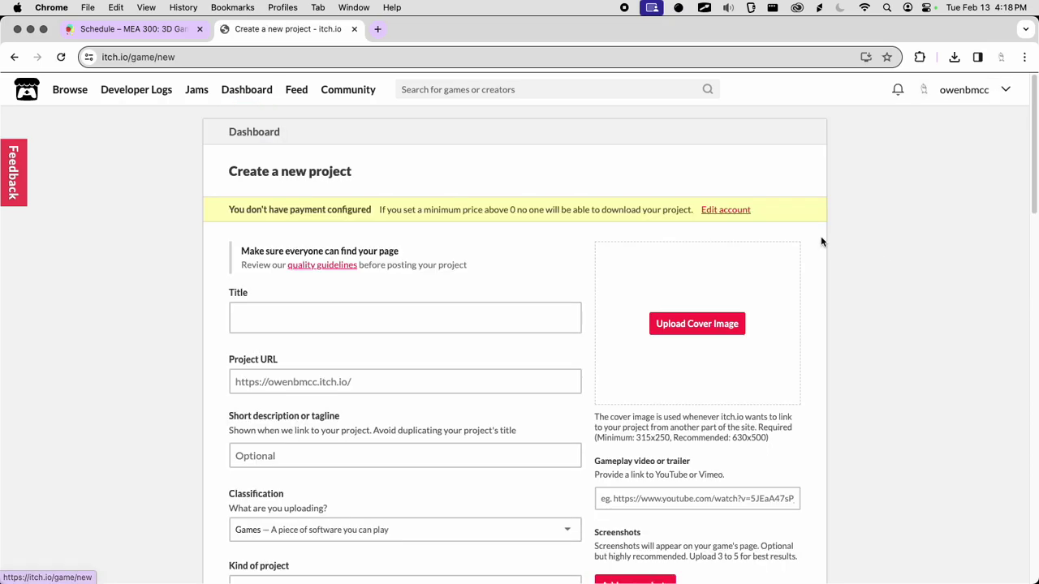
# Enter "My Game MEA 300 Spring 2024" as the new project's title and let the project URL fill in from it
pyautogui.click(336, 311)
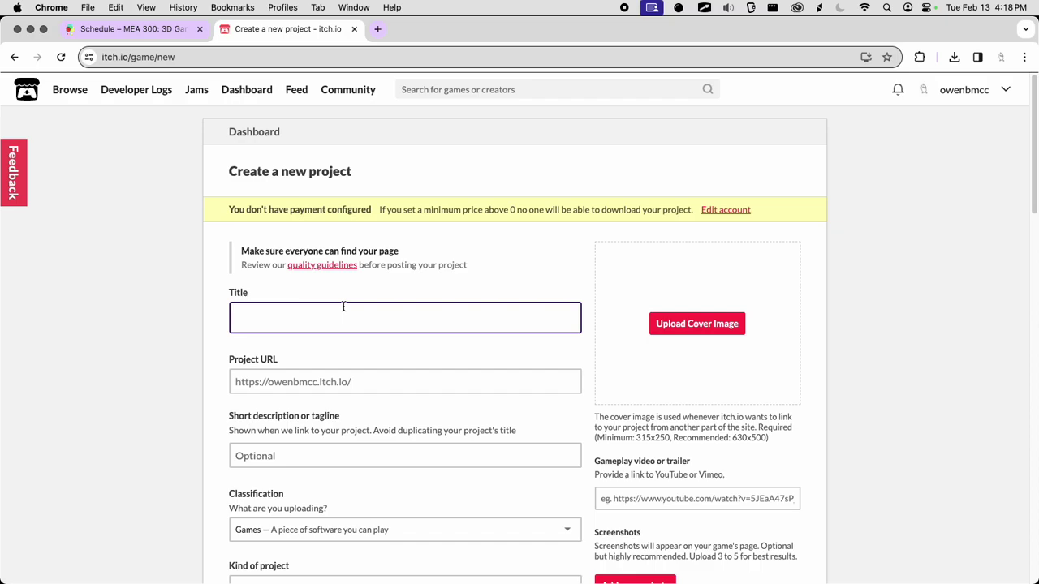
pyautogui.press('super+Tab')
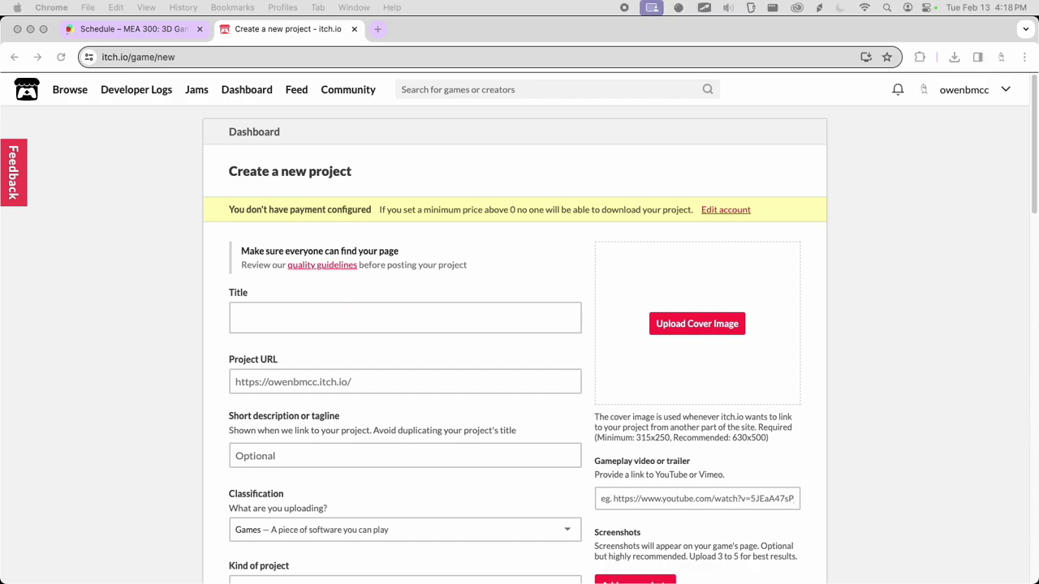
pyautogui.click(378, 304)
pyautogui.write('My Game MEA 200')
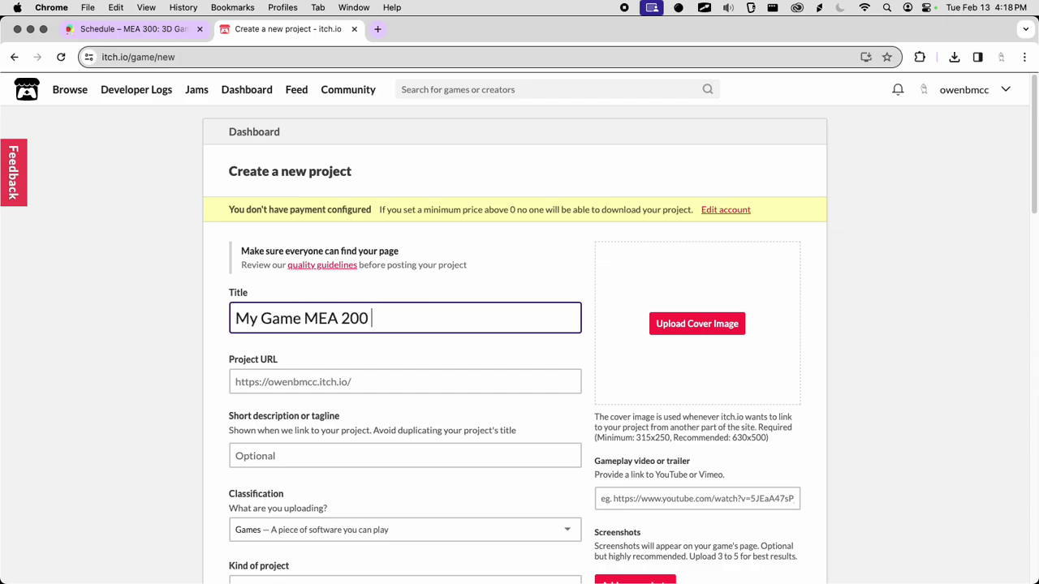
pyautogui.press('BackSpace')
pyautogui.write('300 Spring 2024')
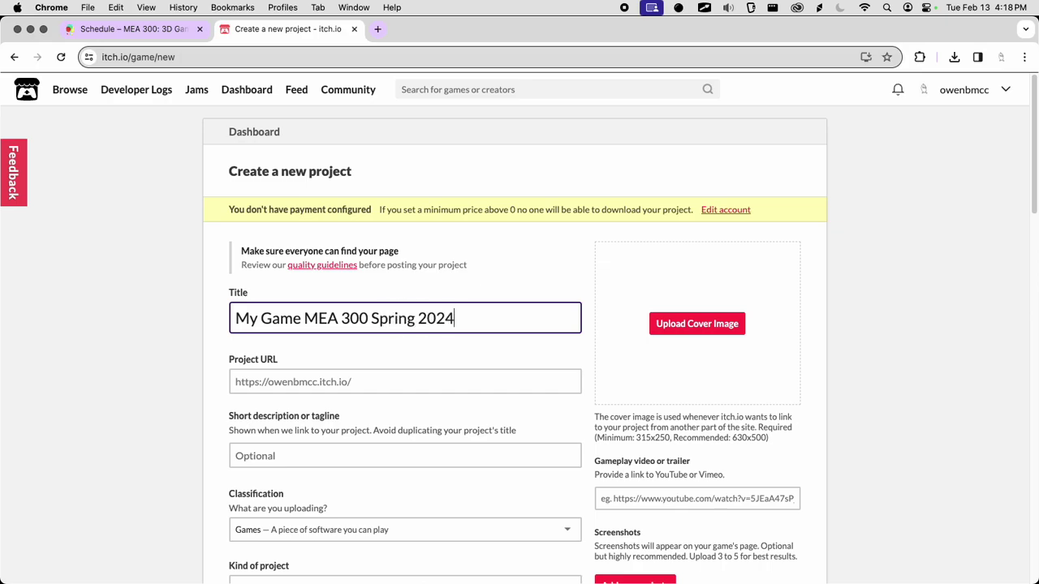
pyautogui.click(374, 341)
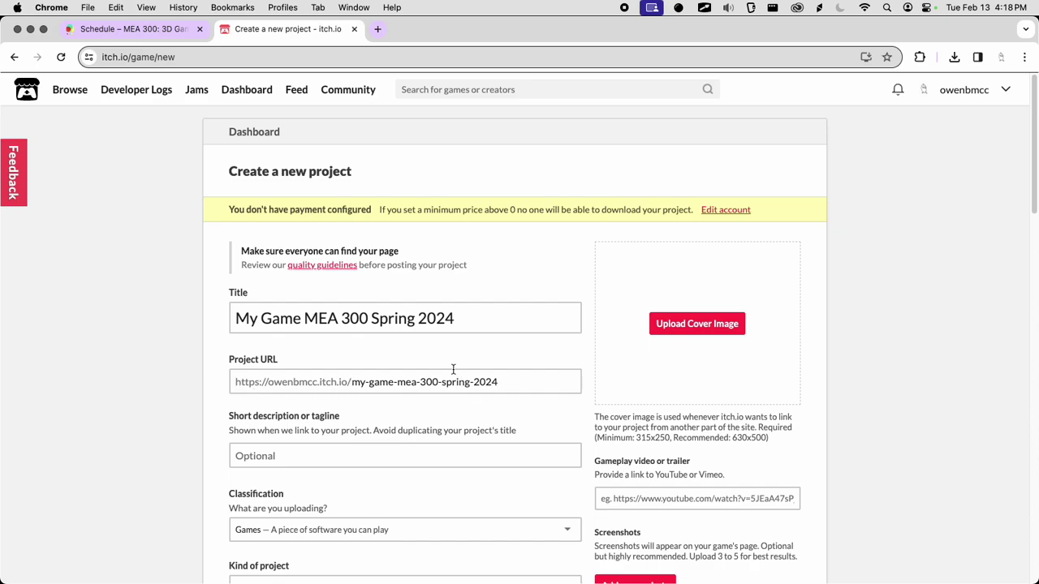
# Set the project's release status to In development and its pricing to No payments
pyautogui.scroll(-4, 406, 361)
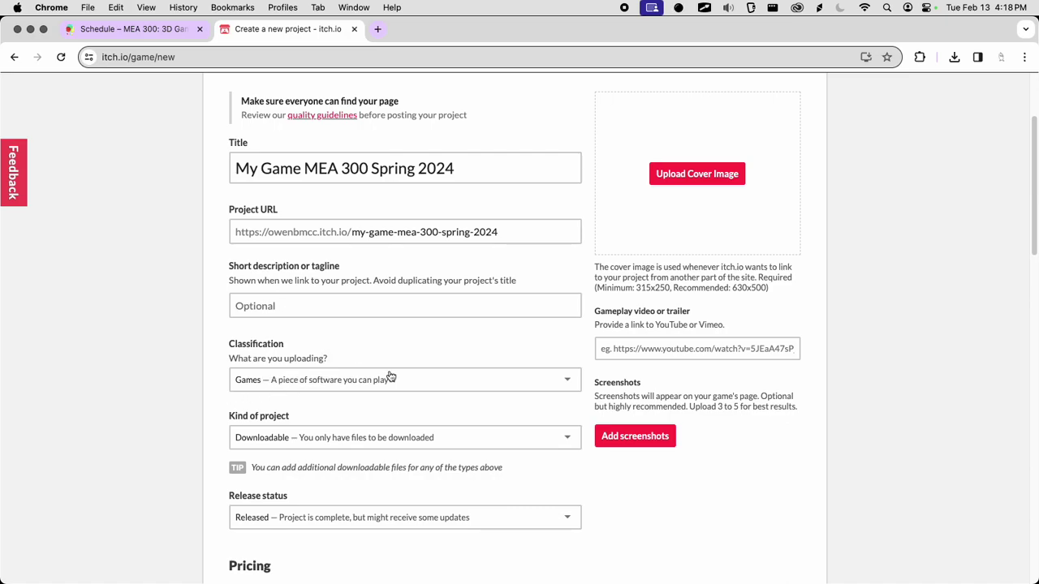
pyautogui.scroll(-2, 374, 380)
pyautogui.scroll(-2, 325, 347)
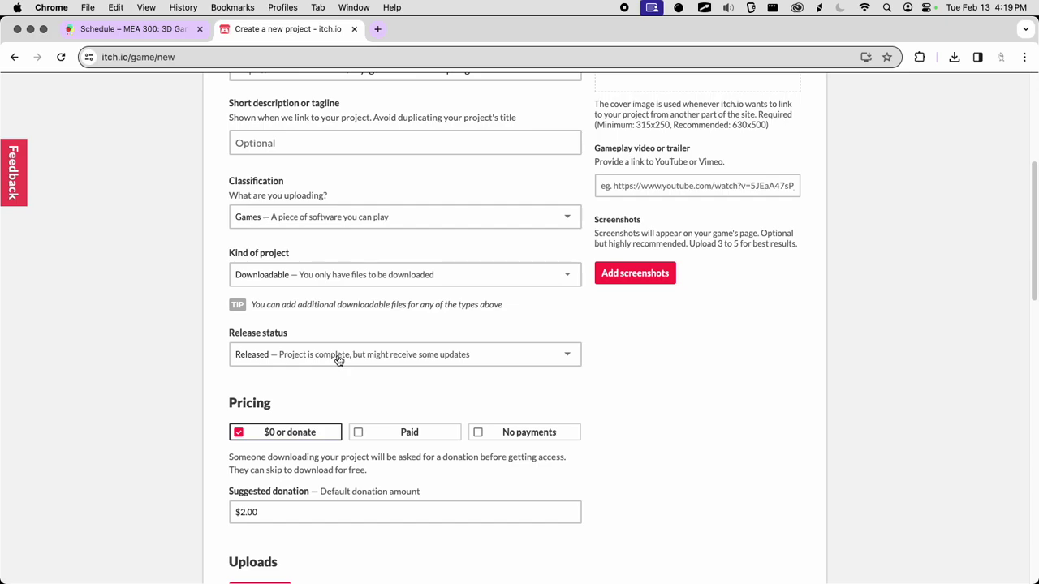
pyautogui.click(349, 355)
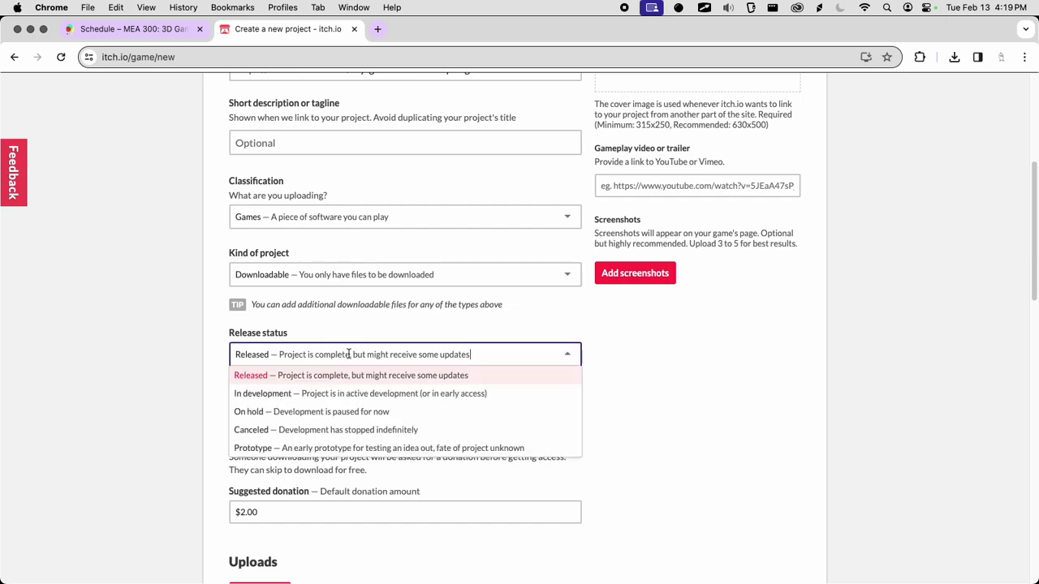
pyautogui.click(320, 394)
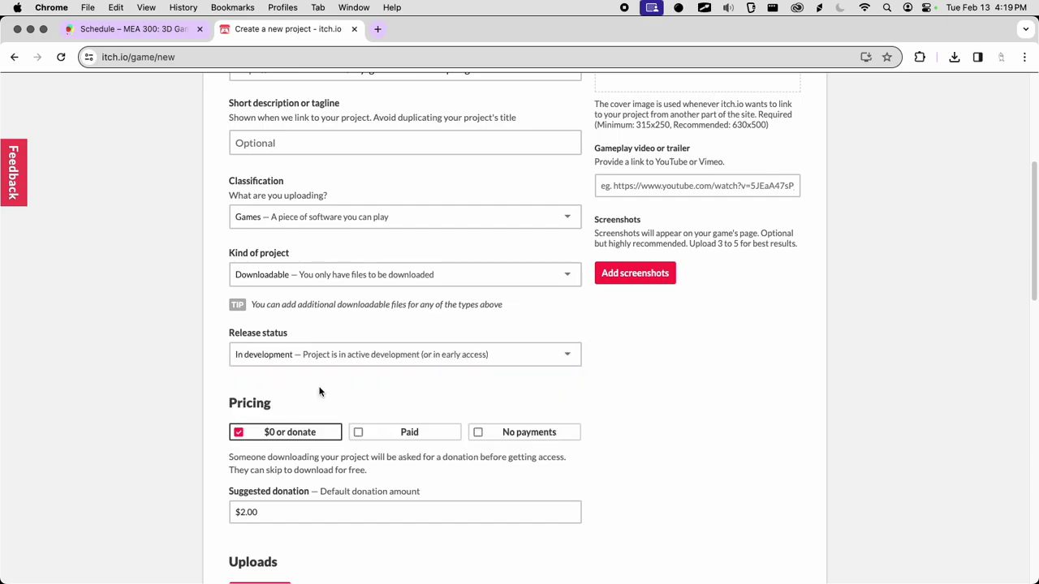
pyautogui.scroll(-2, 308, 382)
pyautogui.click(477, 345)
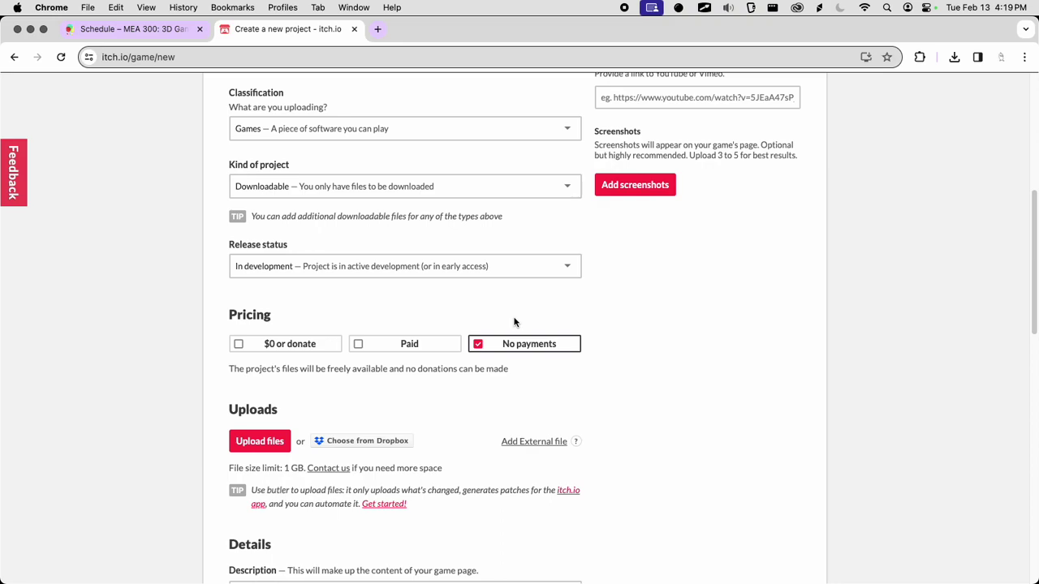
# Upload mac_build.zip from the Builds folder of 3D_Game_Template in Documents > Notes > MEA 300
pyautogui.scroll(-1, 511, 361)
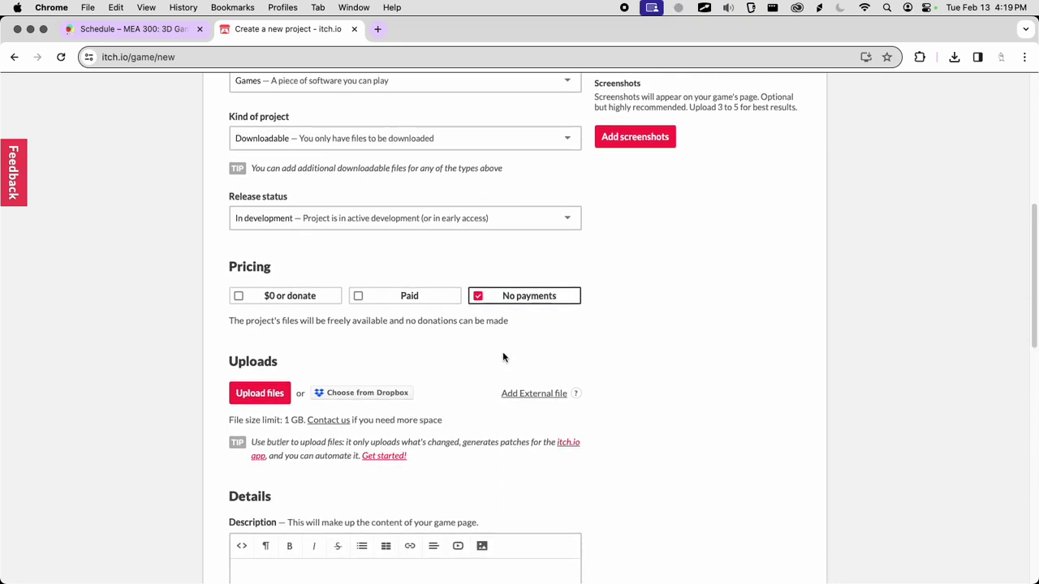
pyautogui.scroll(-2, 502, 357)
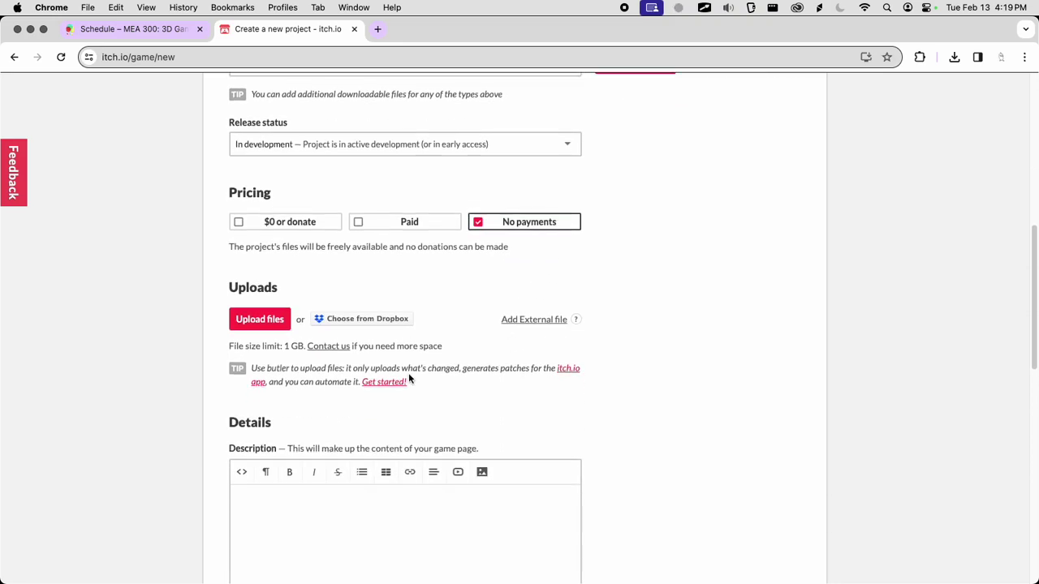
pyautogui.click(260, 319)
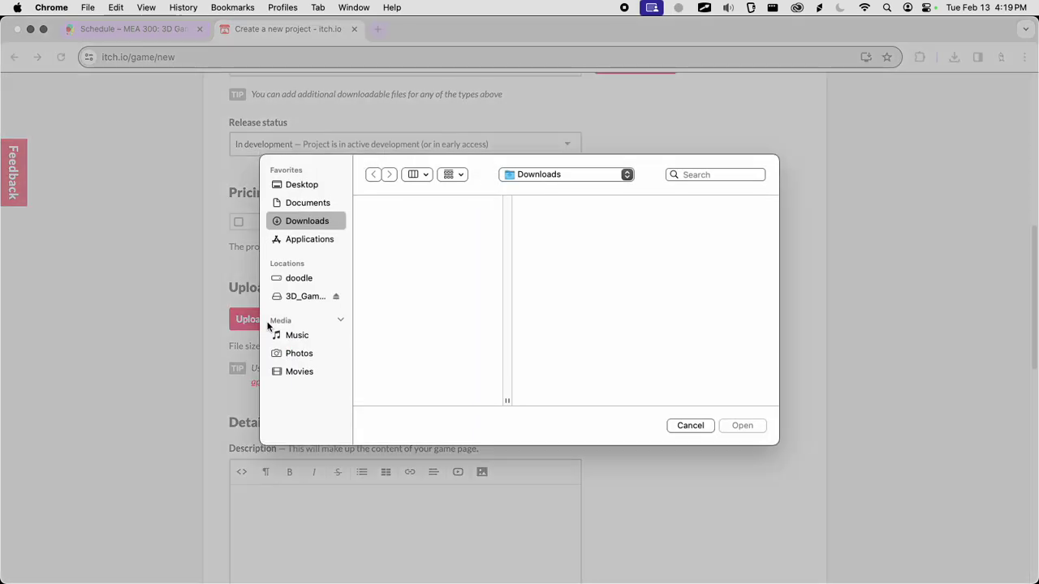
pyautogui.click(315, 204)
pyautogui.click(392, 235)
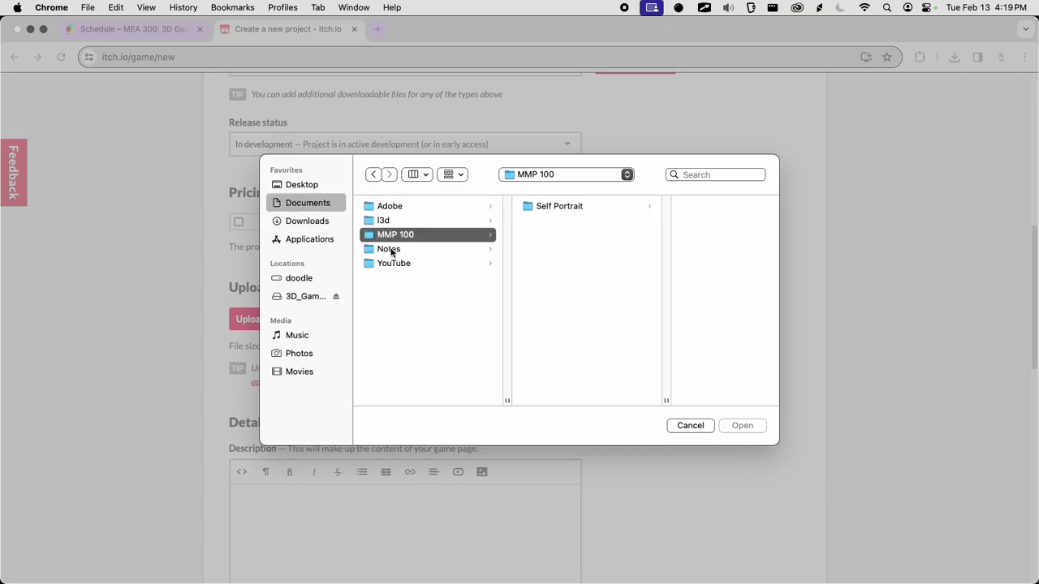
pyautogui.click(391, 249)
pyautogui.click(545, 208)
pyautogui.click(645, 207)
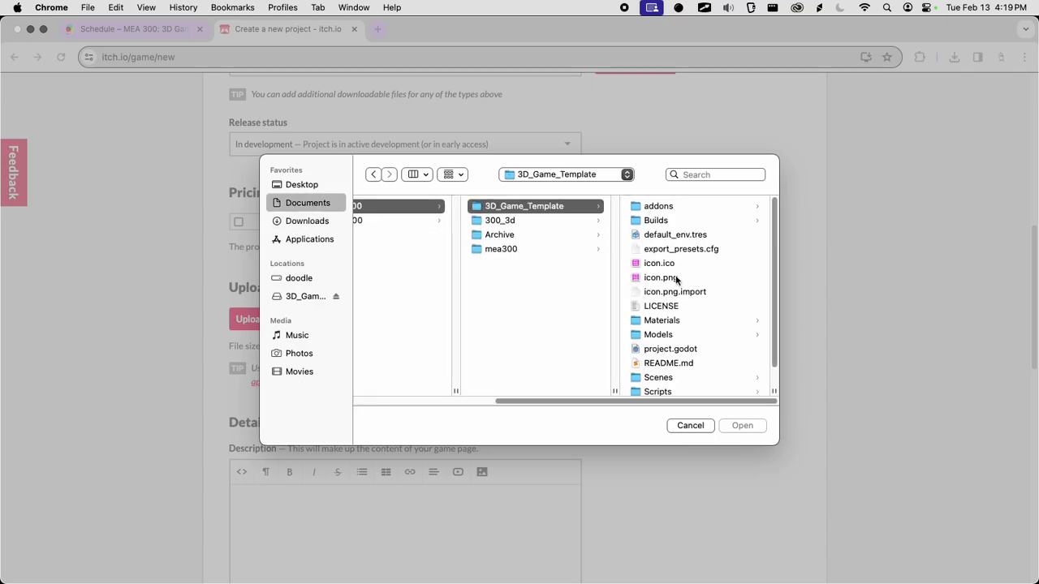
pyautogui.click(653, 220)
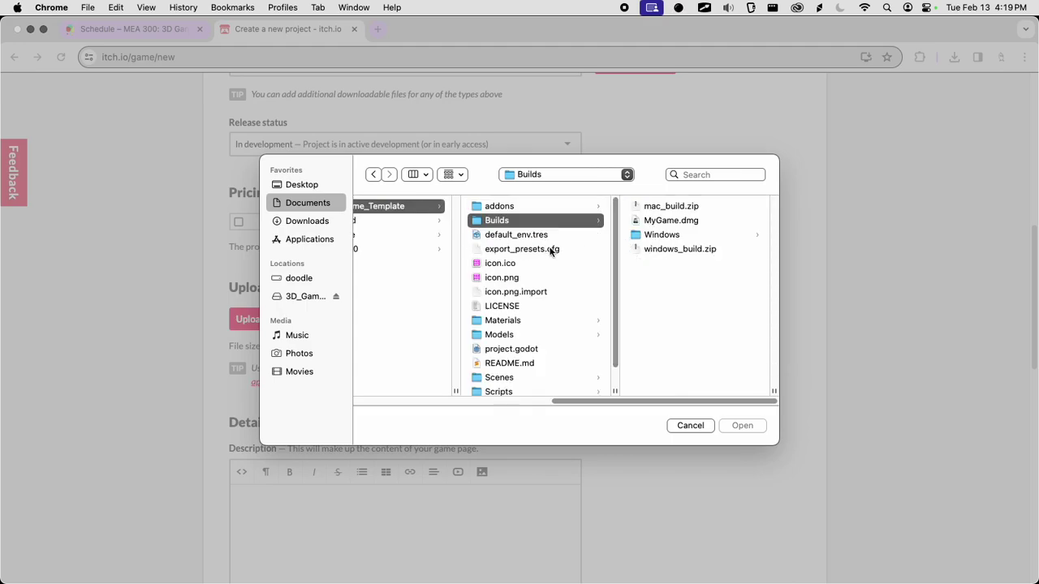
pyautogui.click(667, 208)
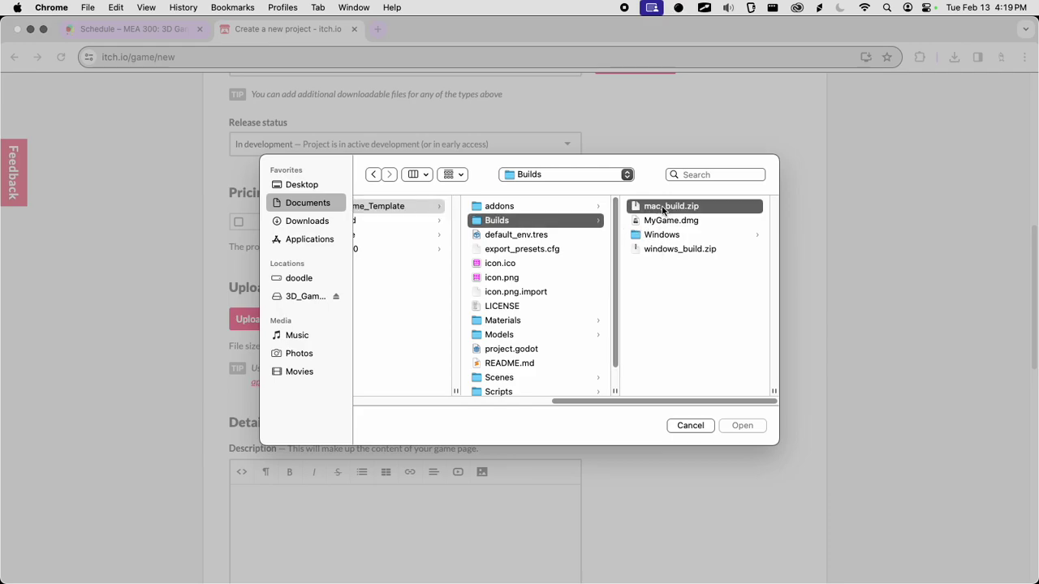
pyautogui.click(742, 425)
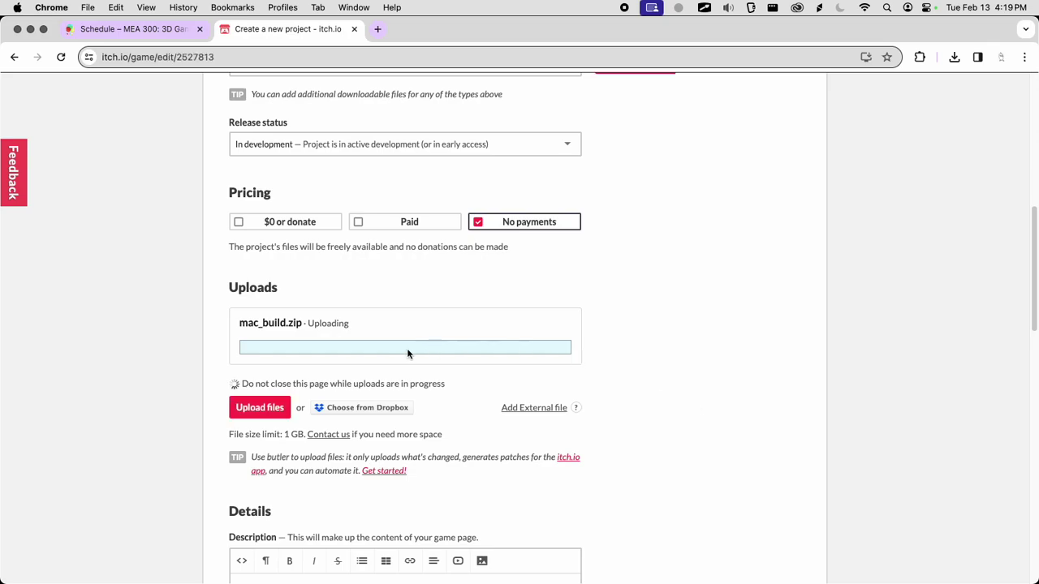
# Add windows_build.zip from the same Builds folder to the project's uploads
pyautogui.click(253, 408)
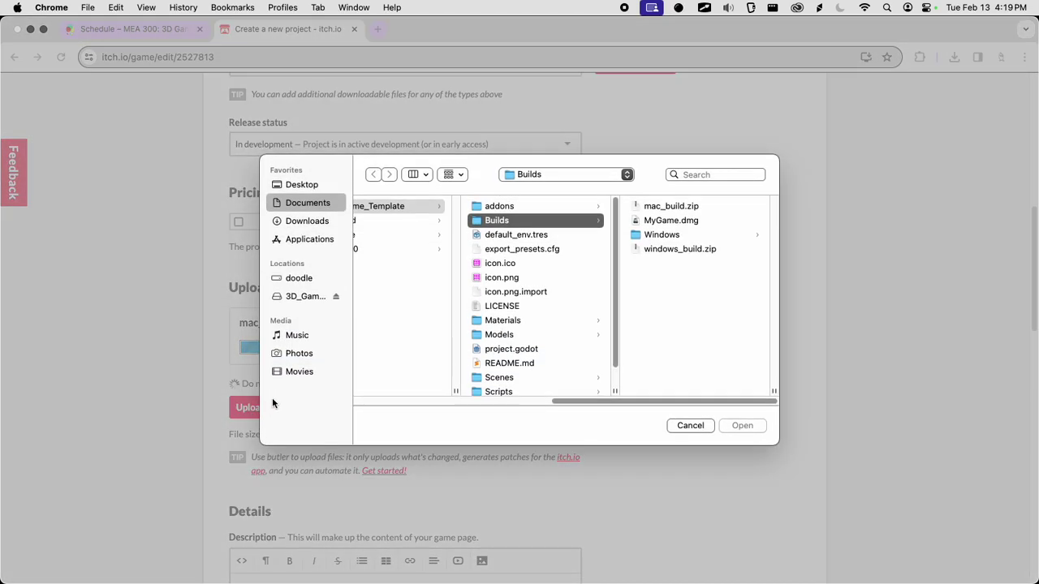
pyautogui.click(680, 249)
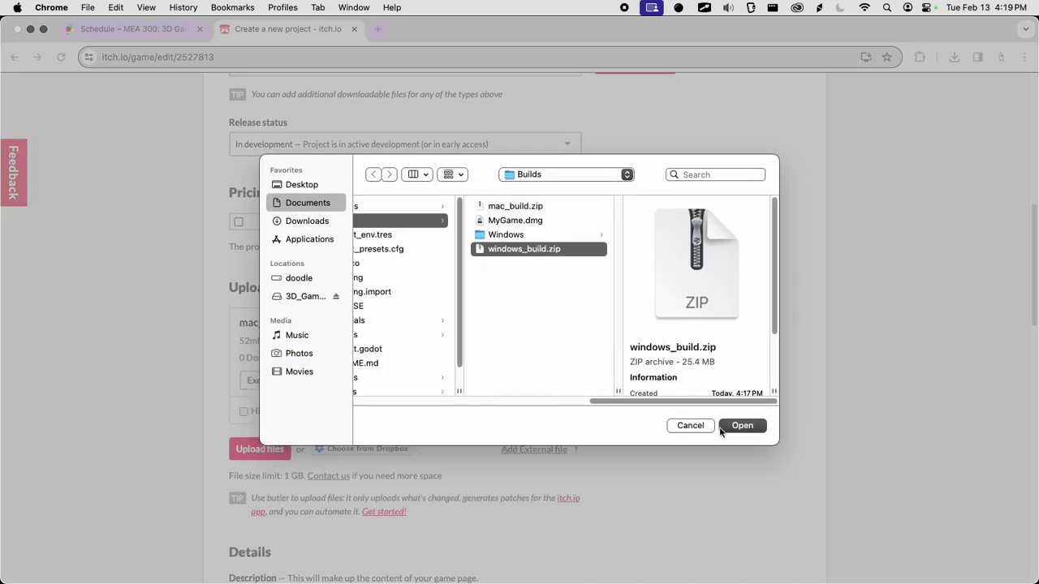
pyautogui.click(728, 429)
# Mark mac_build.zip as an executable for macOS and windows_build.zip as an executable for Windows
pyautogui.scroll(-3, 656, 351)
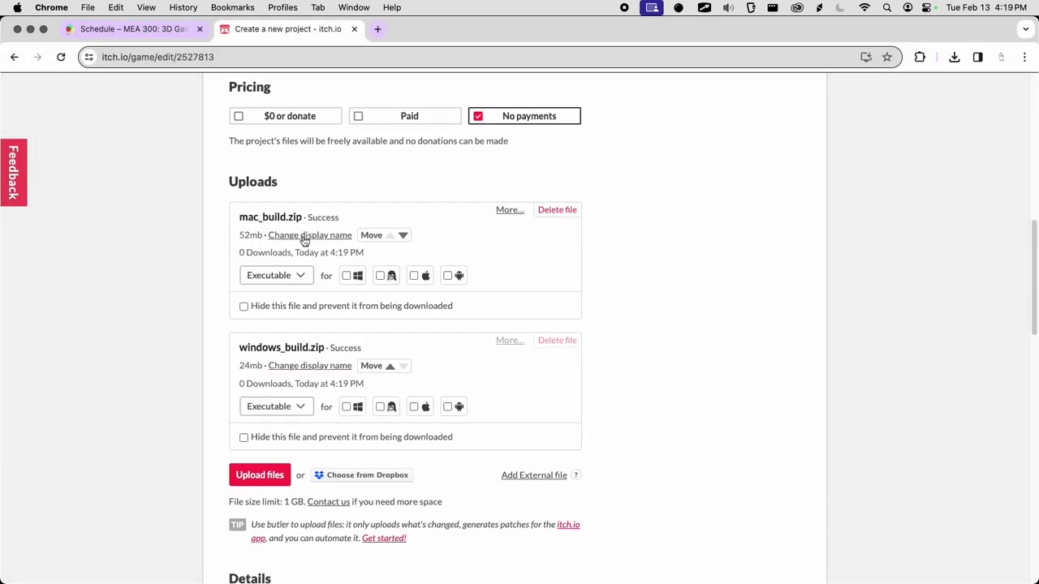
pyautogui.click(417, 278)
pyautogui.scroll(-1, 413, 339)
pyautogui.click(347, 389)
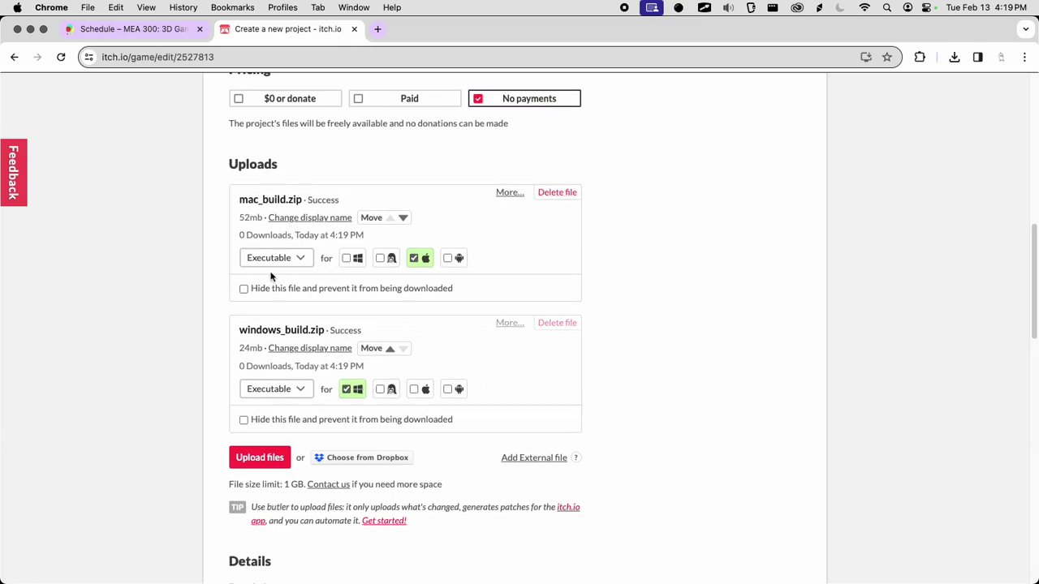
# Enter "Check out my game!" as the game page's description
pyautogui.scroll(-8, 394, 307)
pyautogui.click(331, 291)
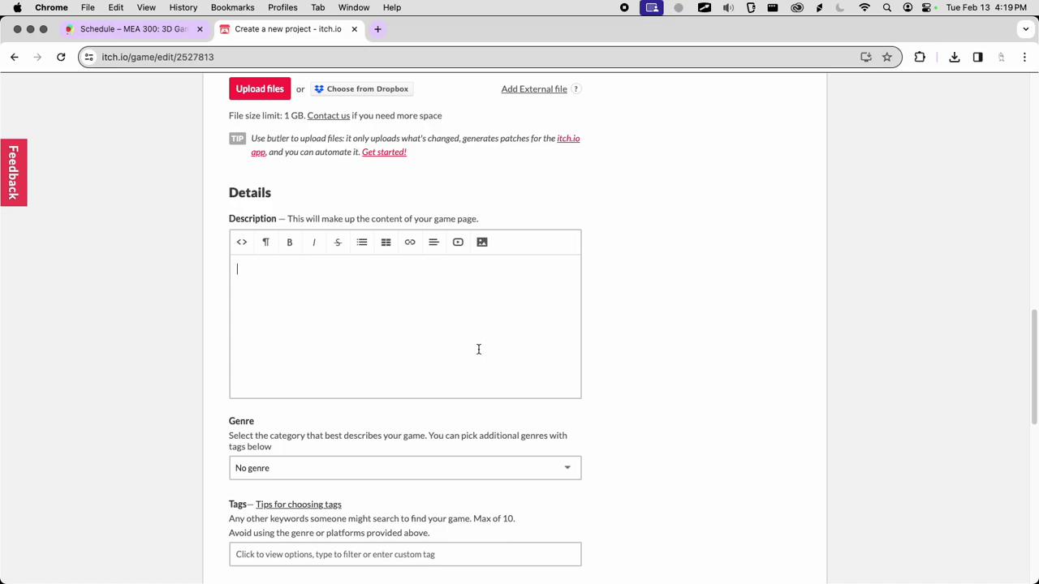
pyautogui.write('Chewched')
pyautogui.press('BackSpace')
pyautogui.press('BackSpace')
pyautogui.press('BackSpace')
pyautogui.write('out my')
# Enter "Unzip the download file." as the download and install instructions, leaving genre, tags and custom noun at their defaults
pyautogui.scroll(-3, 641, 272)
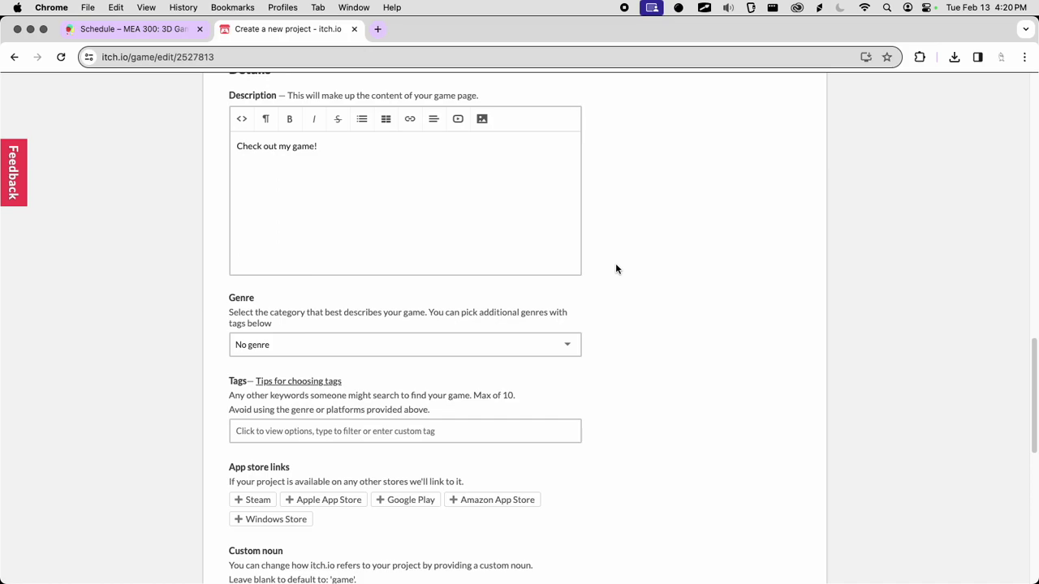
pyautogui.scroll(-1, 487, 301)
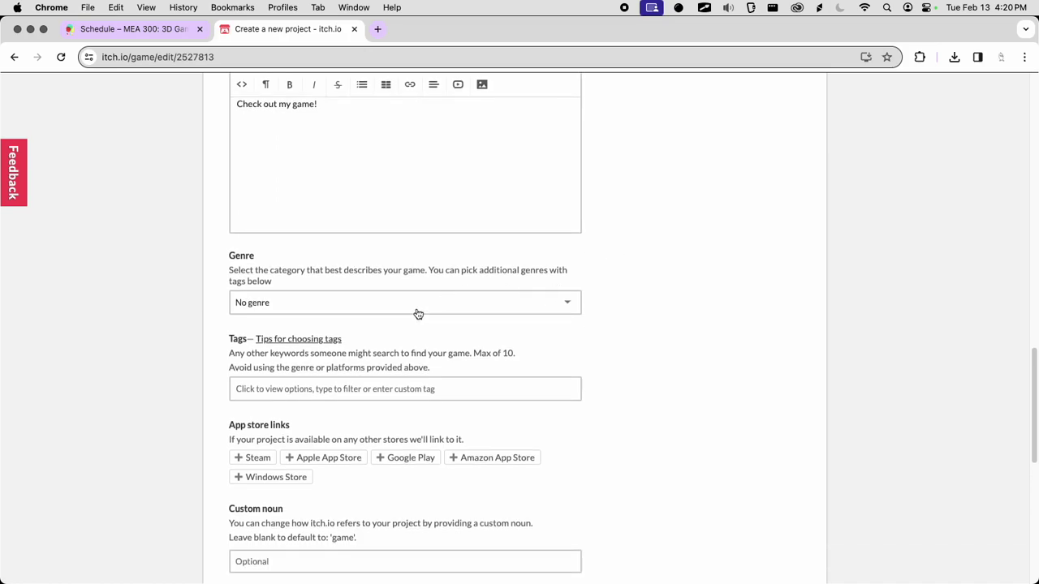
pyautogui.scroll(-6, 428, 307)
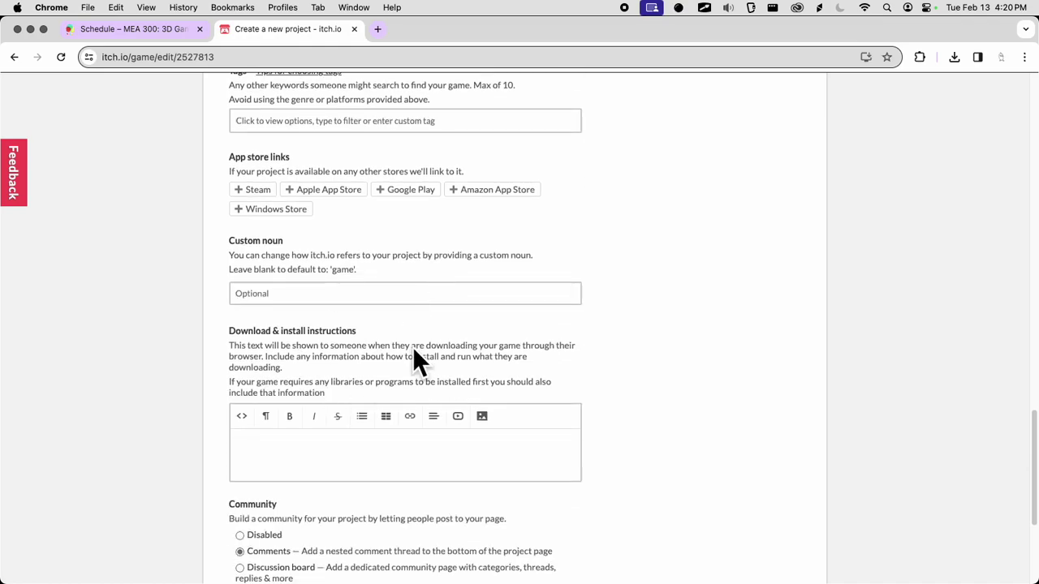
pyautogui.scroll(-3, 413, 347)
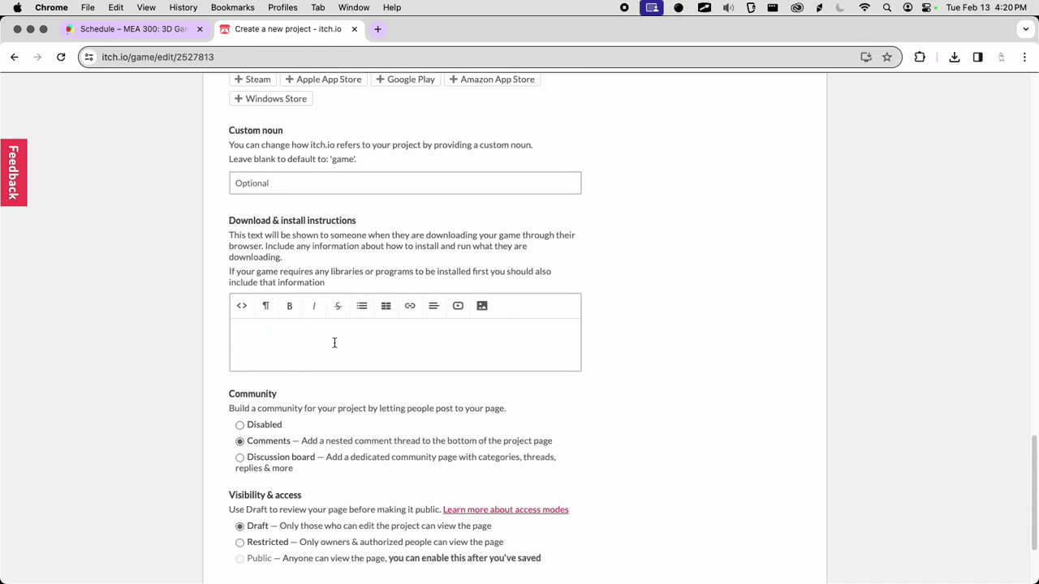
pyautogui.write('nzip the download file.')
# Set Community to Disabled and save the project as a draft, opening its page
pyautogui.scroll(-3, 641, 335)
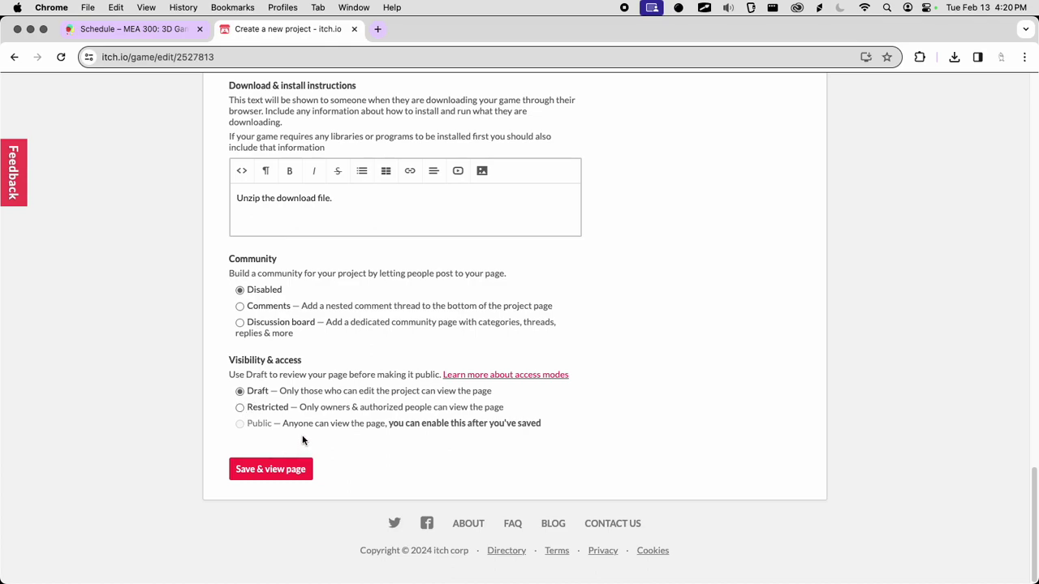
pyautogui.click(292, 464)
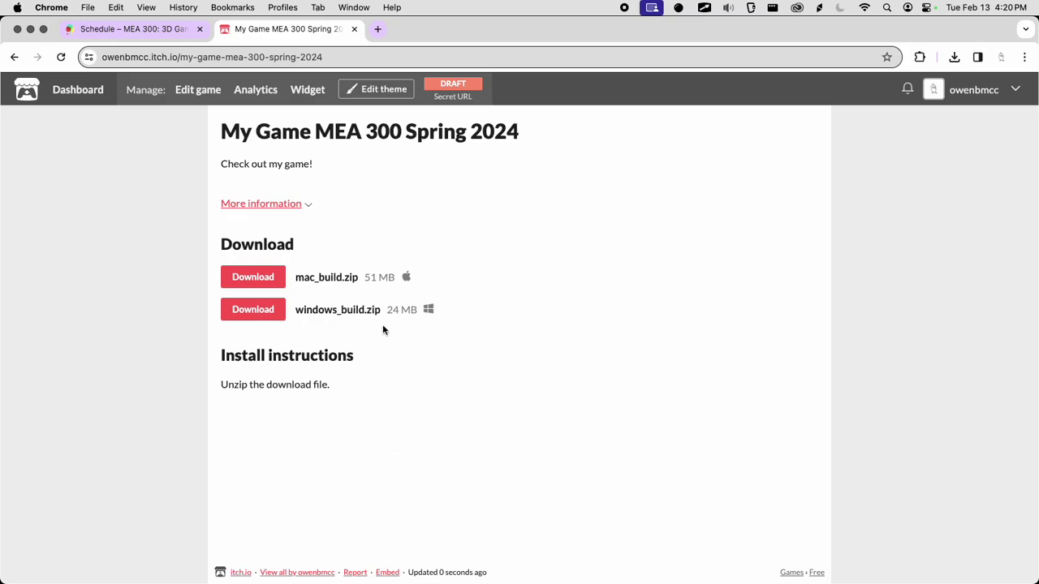
# Check whether the draft page is publicly reachable by loading its copied URL in an incognito window, and close that window
pyautogui.click(326, 59)
pyautogui.press('super+c')
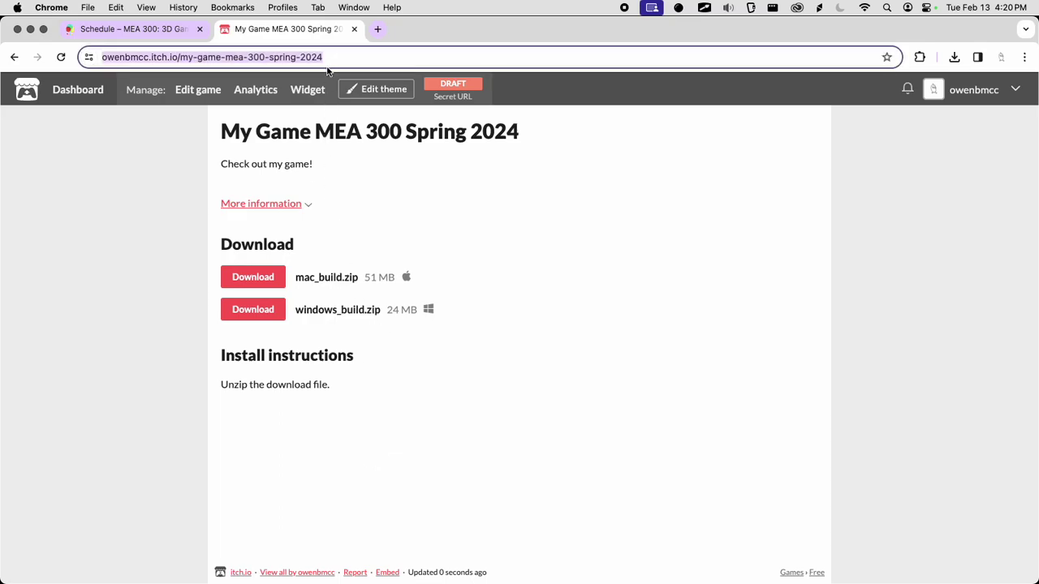
pyautogui.press('super+l')
pyautogui.press('super+v')
pyautogui.press('Return')
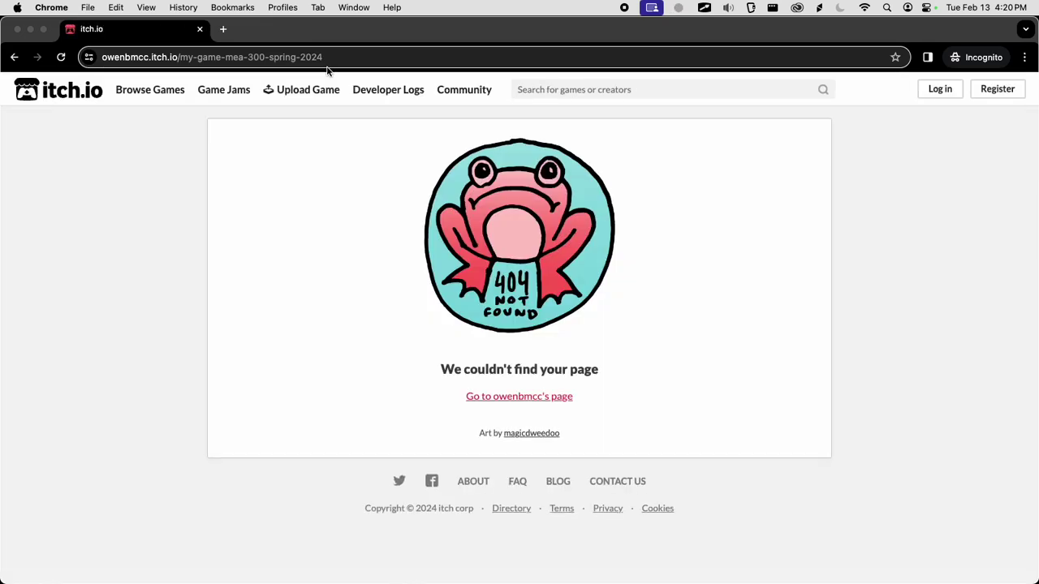
pyautogui.press('super+w')
# Change the project's visibility to Public, save it and view its page
pyautogui.click(207, 57)
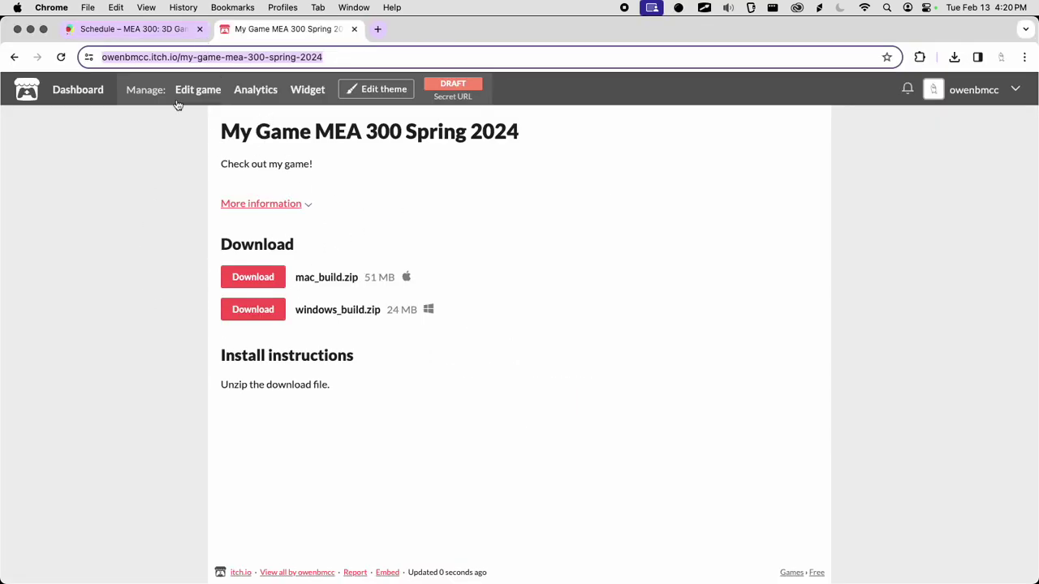
pyautogui.click(452, 86)
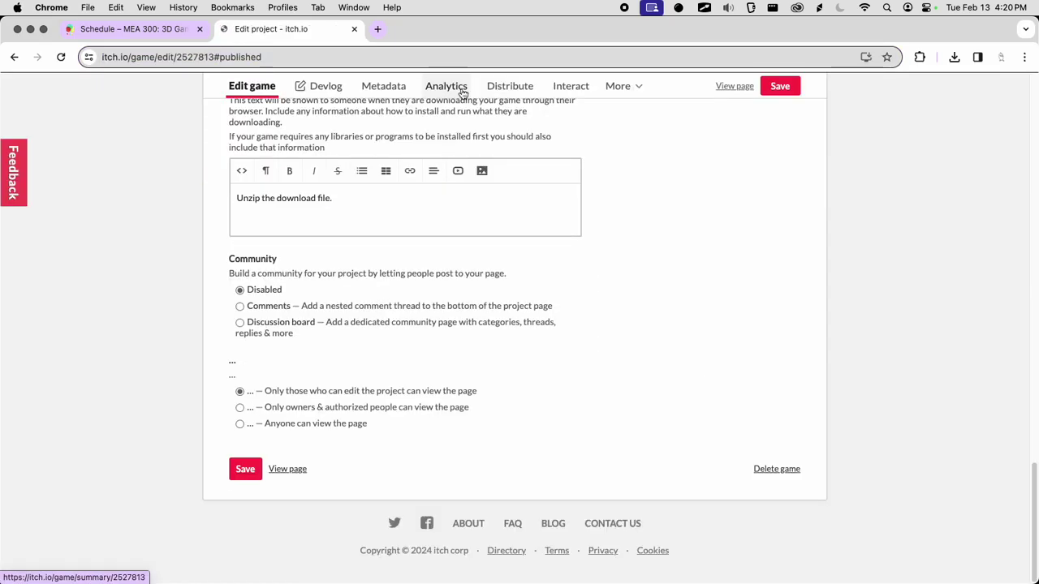
pyautogui.click(261, 424)
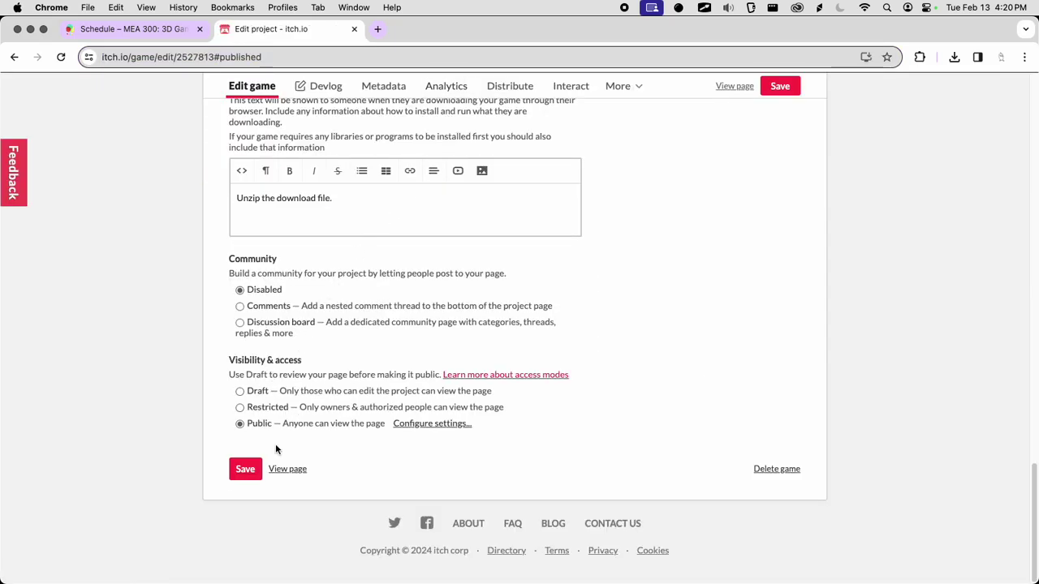
pyautogui.click(252, 477)
pyautogui.click(299, 472)
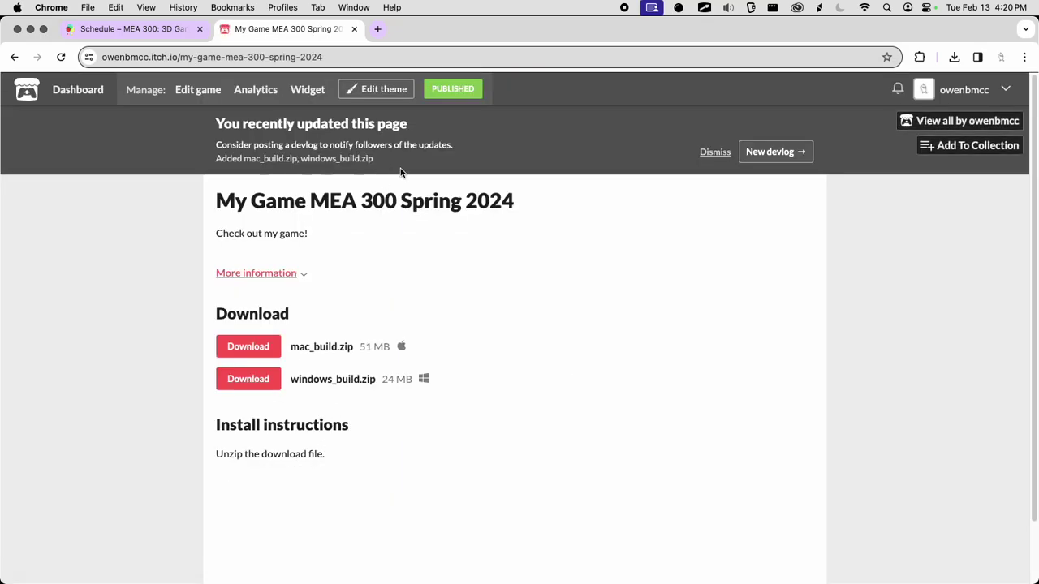
# Copy the published page's URL and load it in a new incognito window to check public access
pyautogui.click(339, 57)
pyautogui.press('super+c')
pyautogui.press('super+shift+n')
pyautogui.press('super+v')
pyautogui.press('Return')
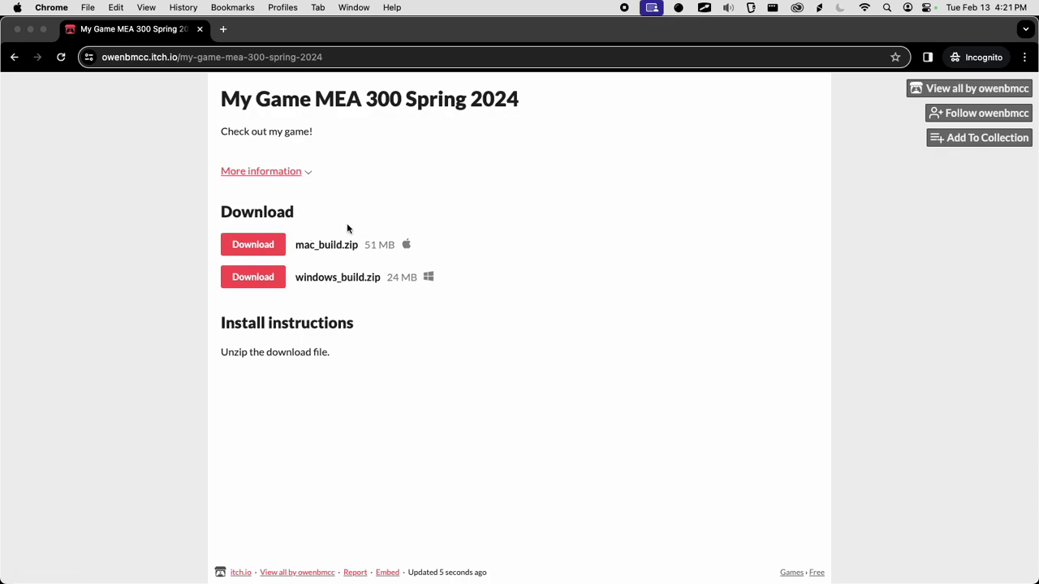
# Switch to Finder, show the Downloads folder in a new tab and eject the mounted 3D_Game volume
pyautogui.press('super+Tab')
pyautogui.click(439, 276)
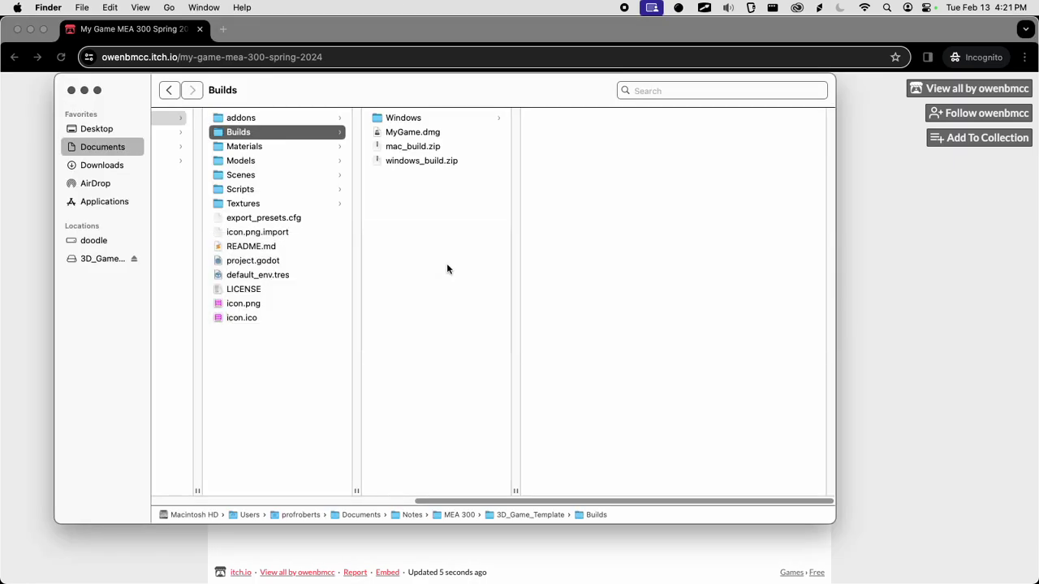
pyautogui.press('super+t')
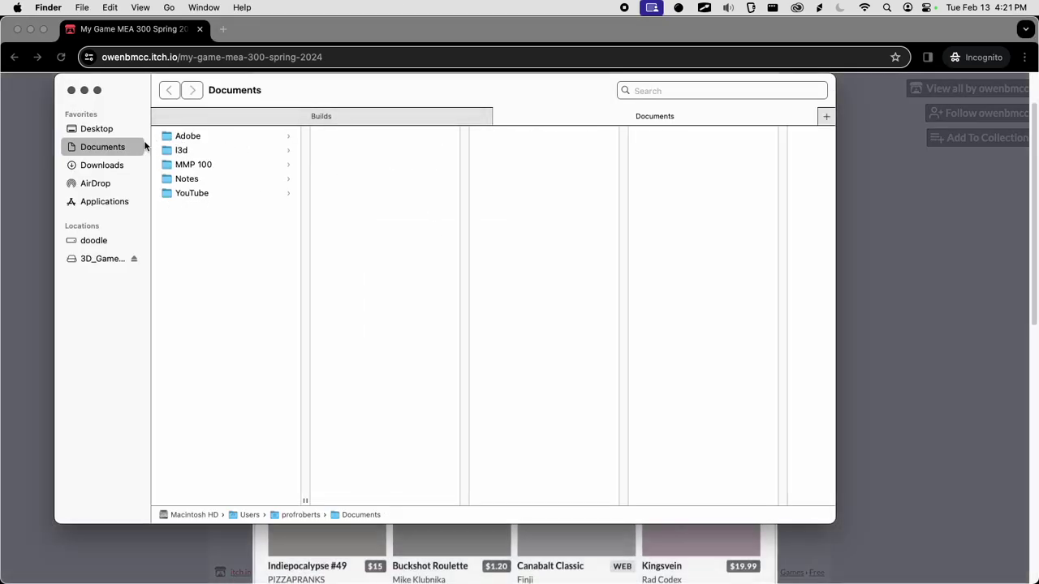
pyautogui.click(130, 165)
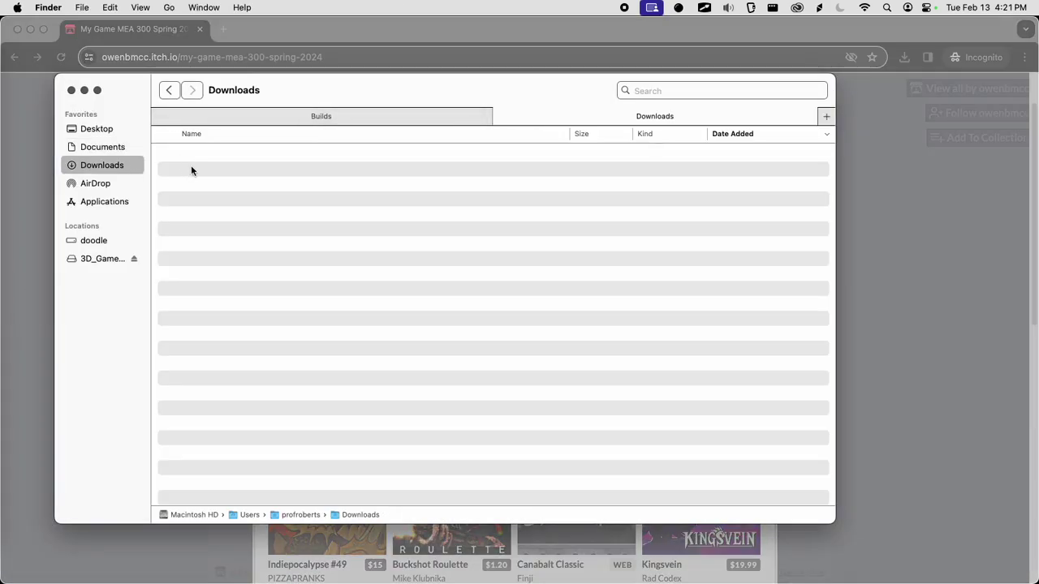
pyautogui.click(133, 259)
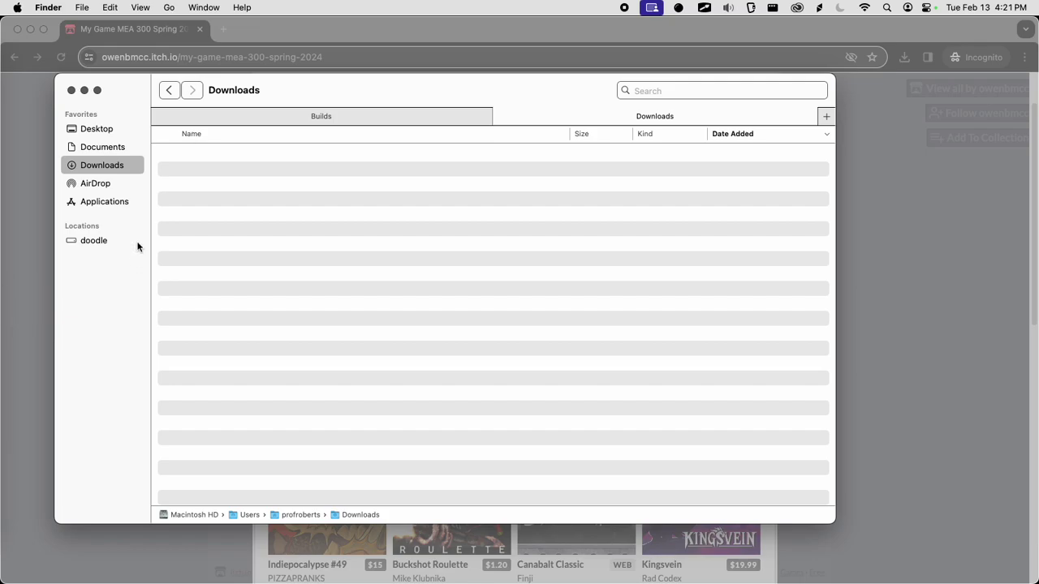
# Switch to Chrome and save the mac_build download into the Downloads folder
pyautogui.press('super+Tab')
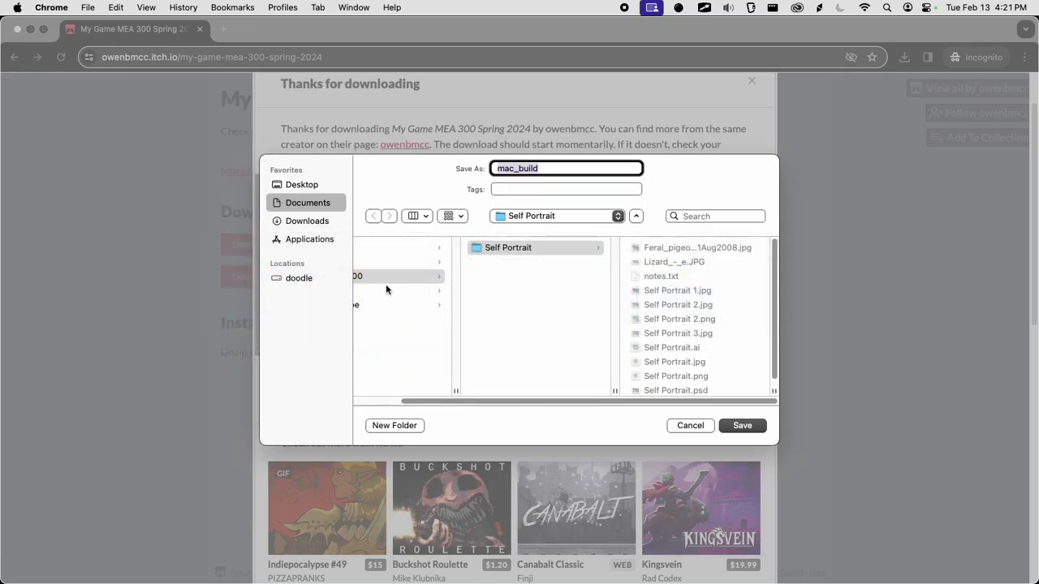
pyautogui.click(298, 227)
pyautogui.click(741, 425)
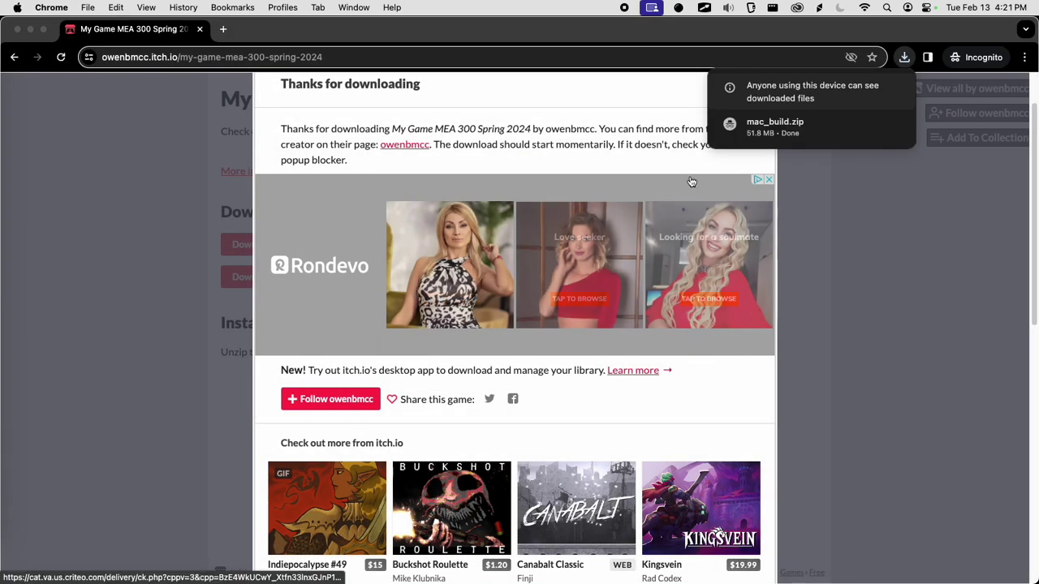
# Switch to Finder, extract mac_build.zip in Downloads and mount the extracted MyGame.dmg
pyautogui.press('super+Tab')
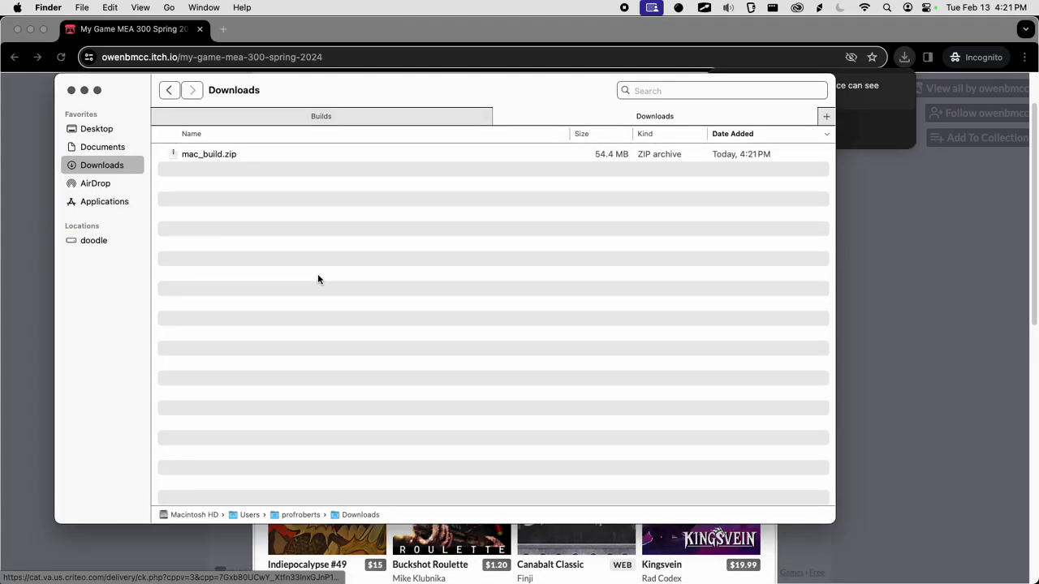
pyautogui.doubleClick(224, 156)
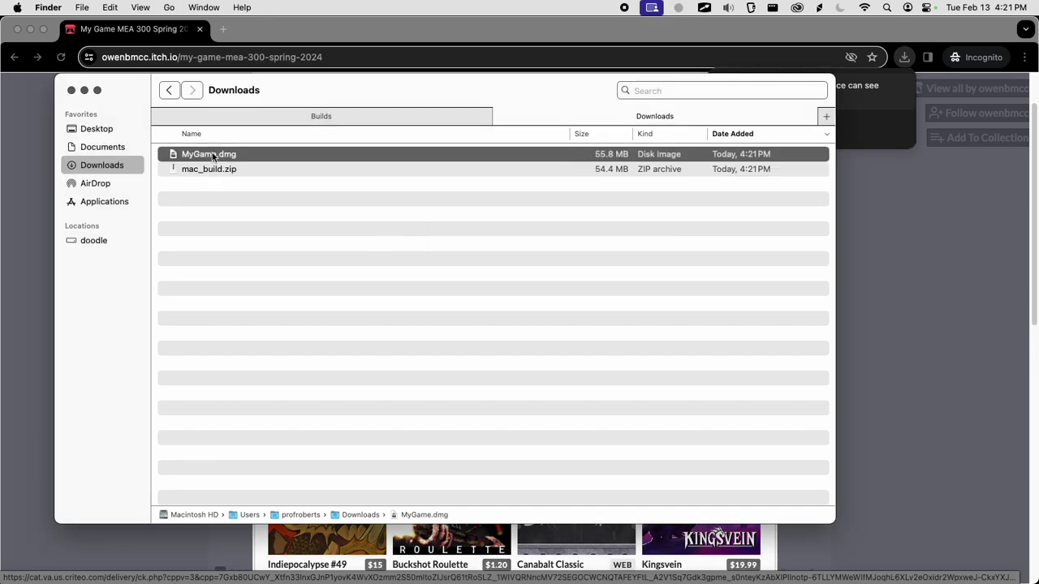
pyautogui.doubleClick(213, 156)
# Try to launch 3D_Game_Template from the mounted disk image and dismiss the security alert
pyautogui.click(136, 136)
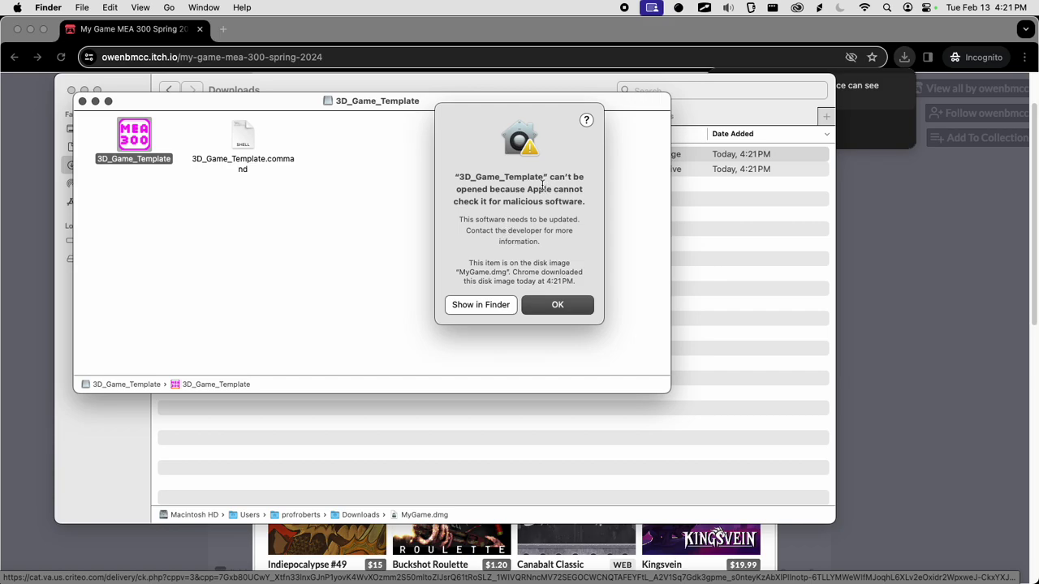
pyautogui.moveTo(457, 177); pyautogui.dragTo(600, 198)
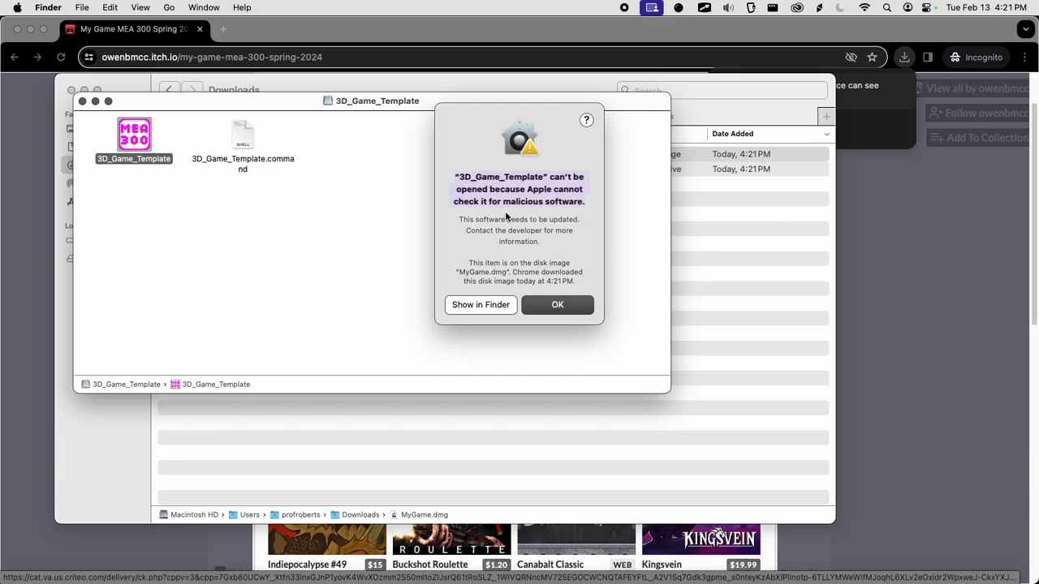
pyautogui.click(549, 302)
# Launch 3D_Game_Template by overriding the security block, and allow SoundSource to access the Downloads folder
pyautogui.rightClick(141, 137)
pyautogui.click(170, 144)
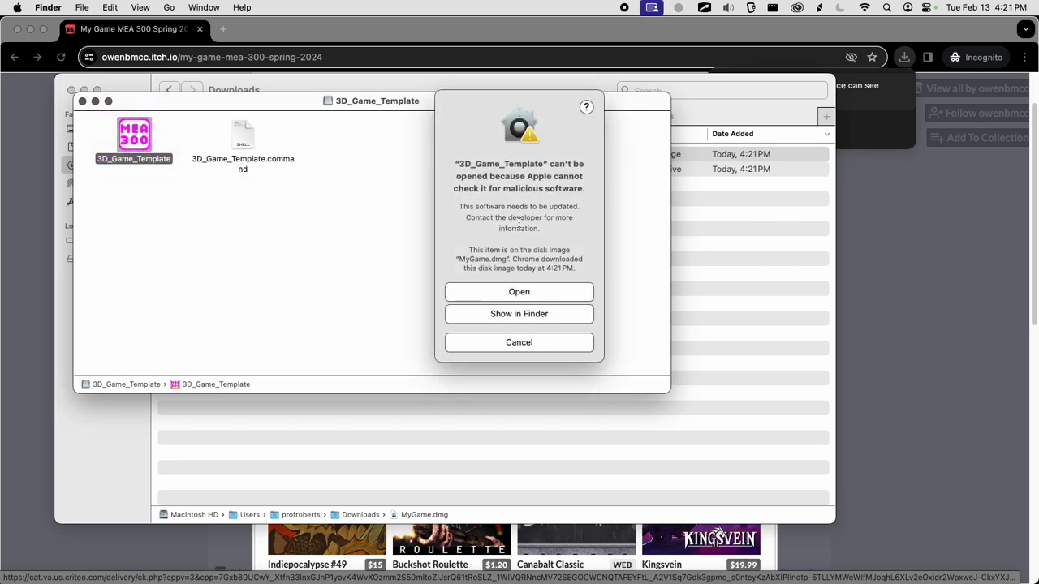
pyautogui.click(519, 292)
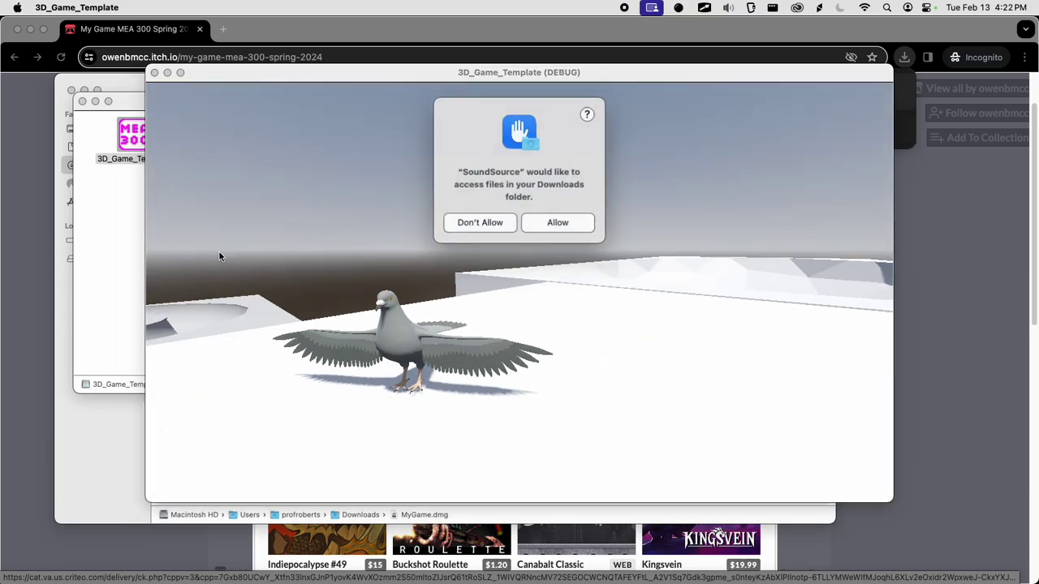
pyautogui.click(557, 222)
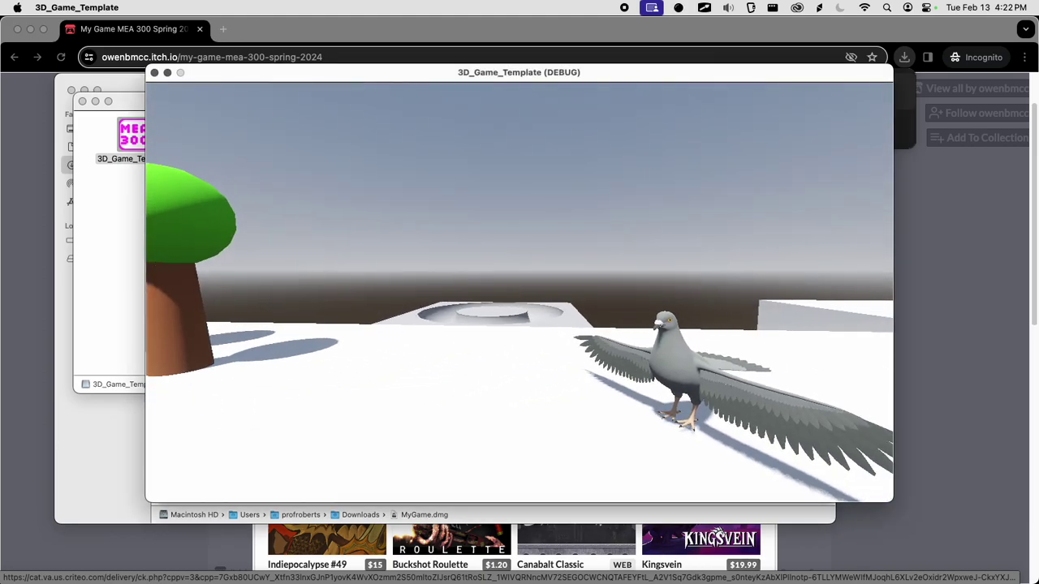
# Quit the game and clean up Finder by trashing both downloaded files, ejecting the mounted volume and closing the window
pyautogui.press('super+q')
pyautogui.press('super+w')
pyautogui.click(250, 207)
pyautogui.moveTo(254, 188); pyautogui.dragTo(244, 144)
pyautogui.press('super+BackSpace')
pyautogui.click(134, 258)
pyautogui.click(72, 90)
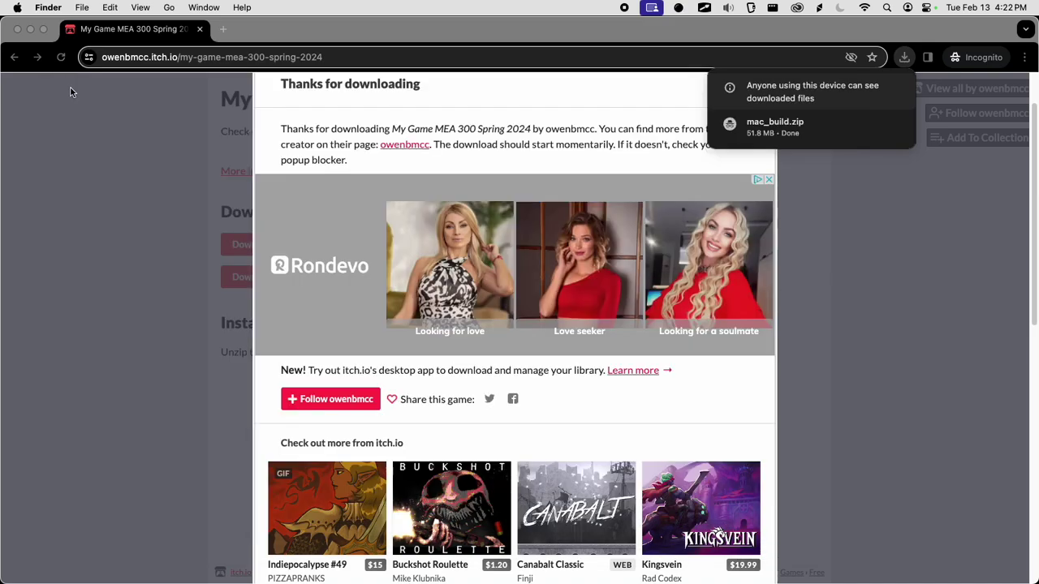
# Close the incognito page in Chrome and copy the published game page's full URL from the regular window
pyautogui.click(124, 37)
pyautogui.click(199, 29)
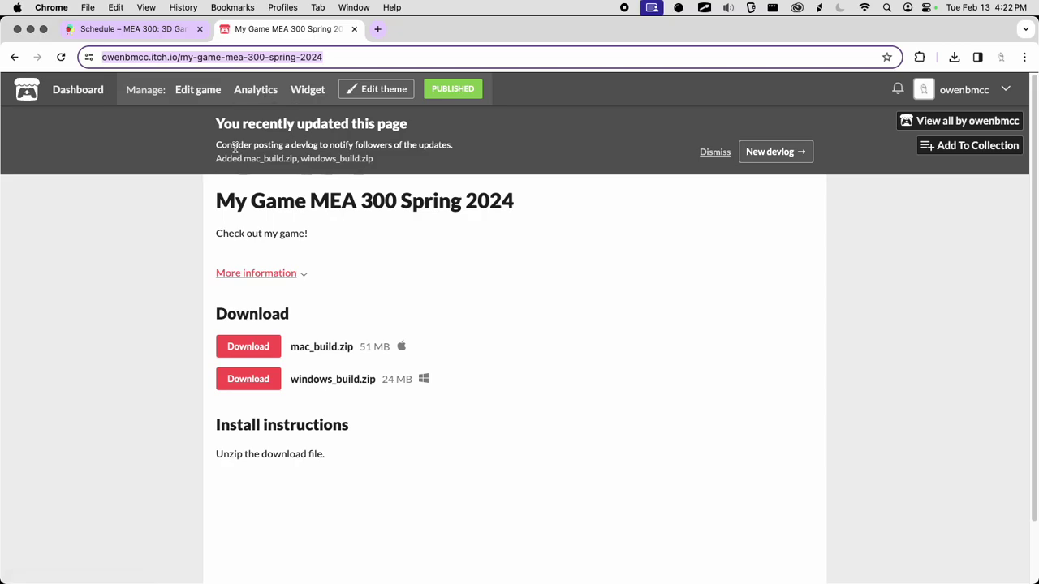
pyautogui.click(337, 63)
pyautogui.tripleClick(337, 59)
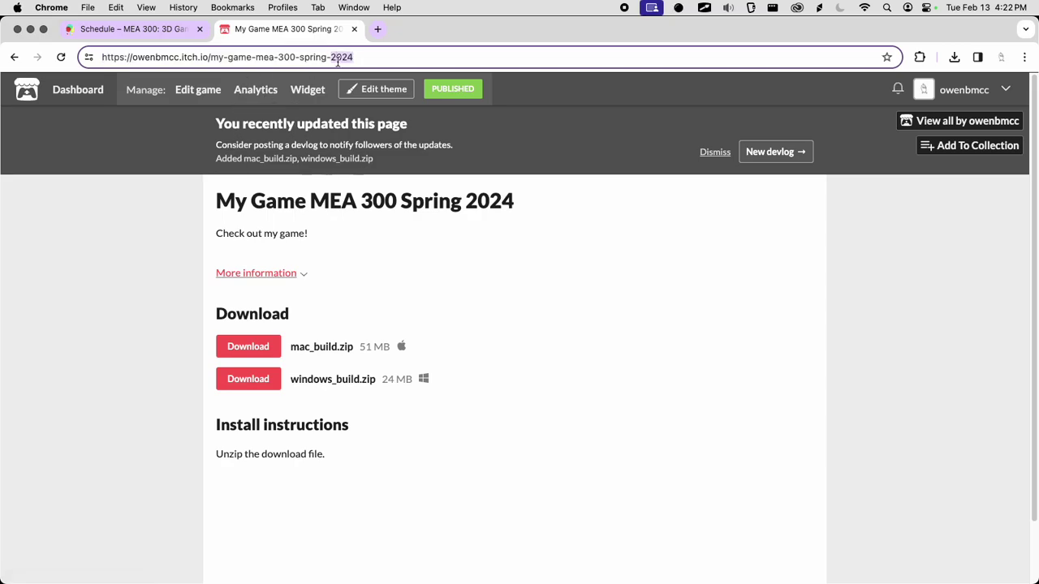
pyautogui.press('super+c')
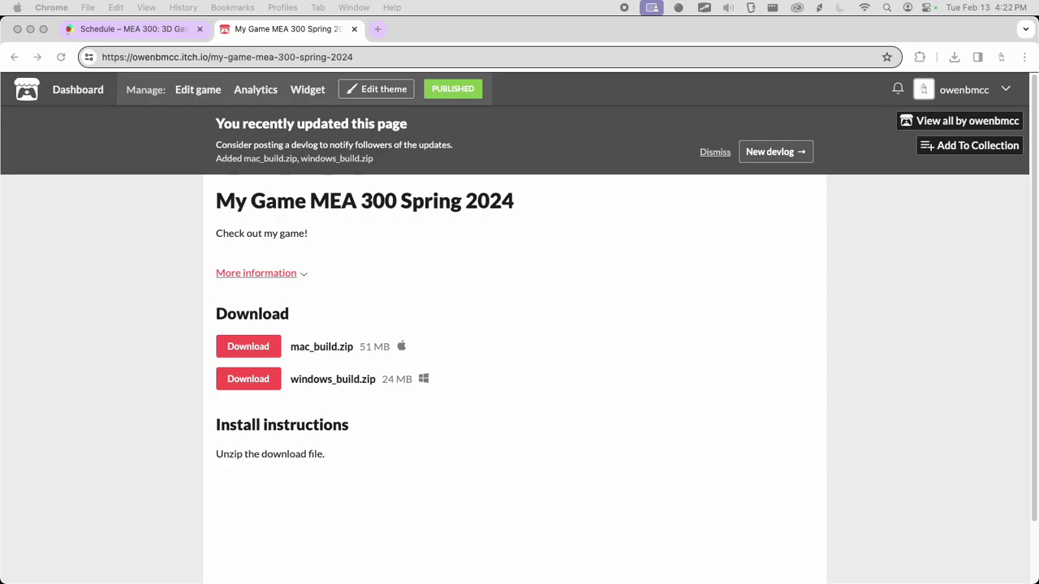
pyautogui.press('super+Tab')
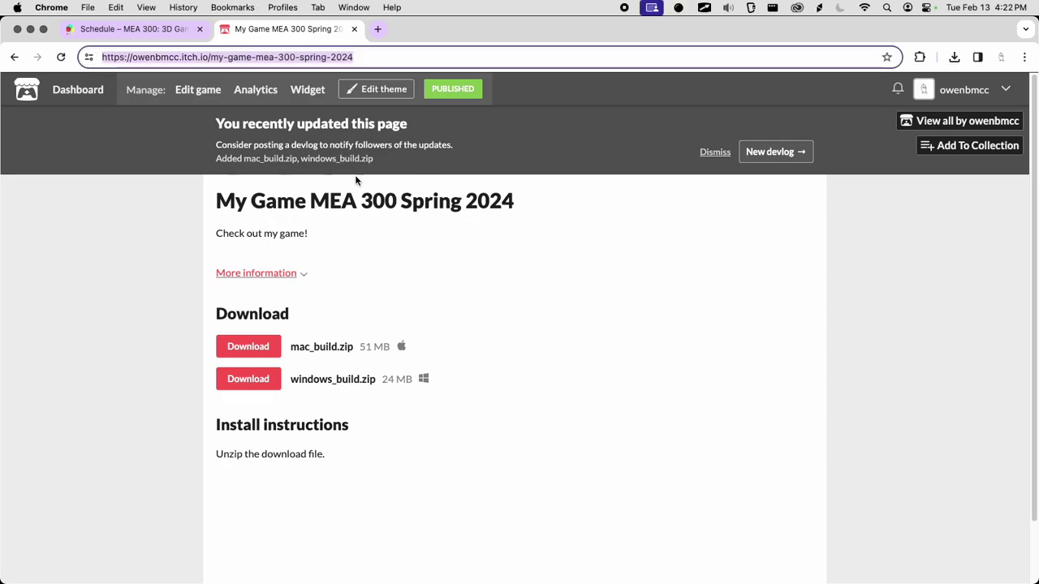
# Edit the game page's theme to use the purple link color #c810d8 and save it
pyautogui.click(402, 102)
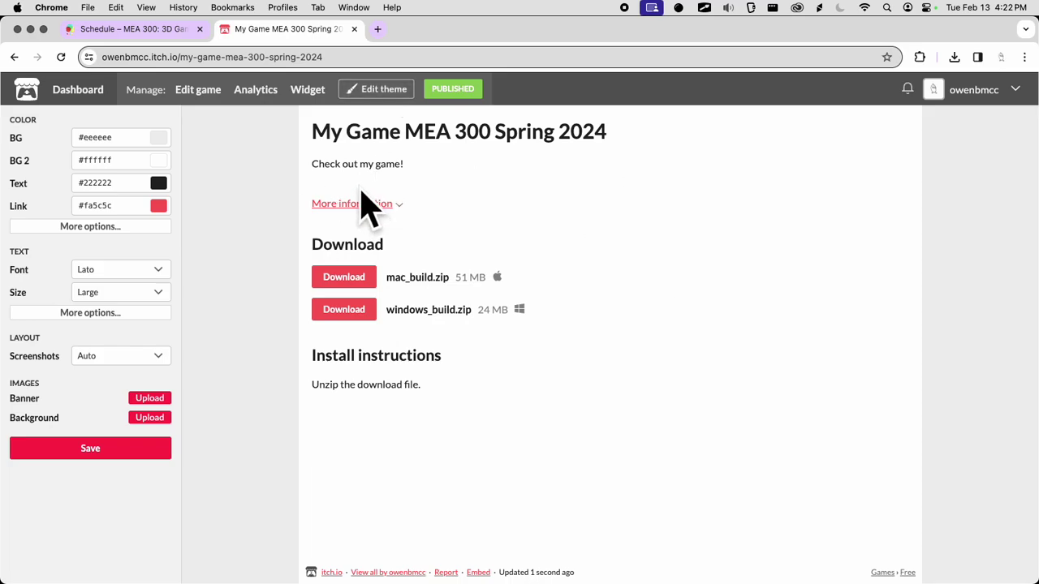
pyautogui.click(158, 206)
pyautogui.click(240, 255)
pyautogui.click(293, 294)
pyautogui.moveTo(258, 282); pyautogui.dragTo(223, 268)
pyautogui.click(198, 248)
pyautogui.click(240, 177)
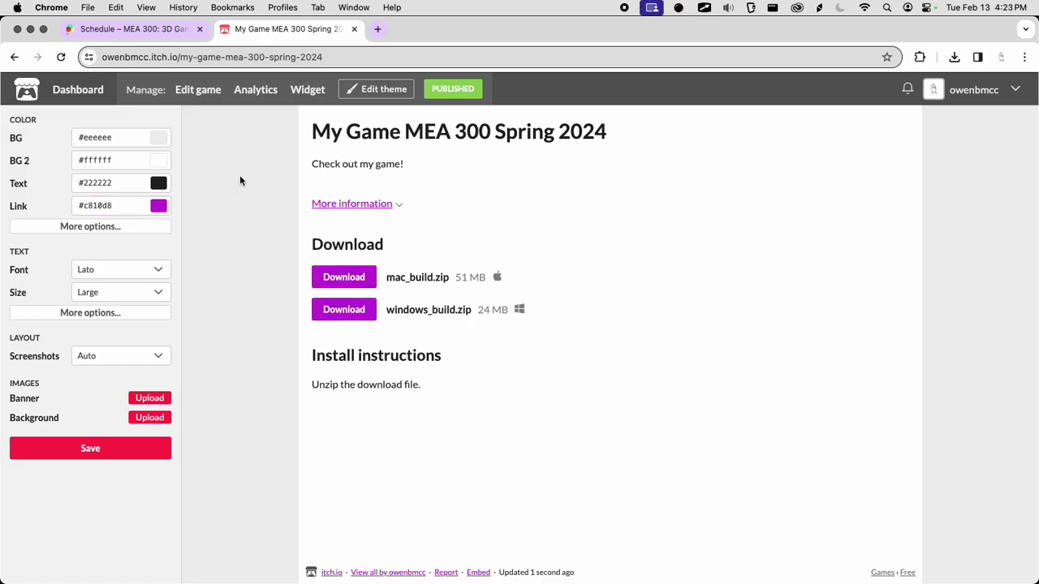
pyautogui.click(125, 448)
pyautogui.click(129, 448)
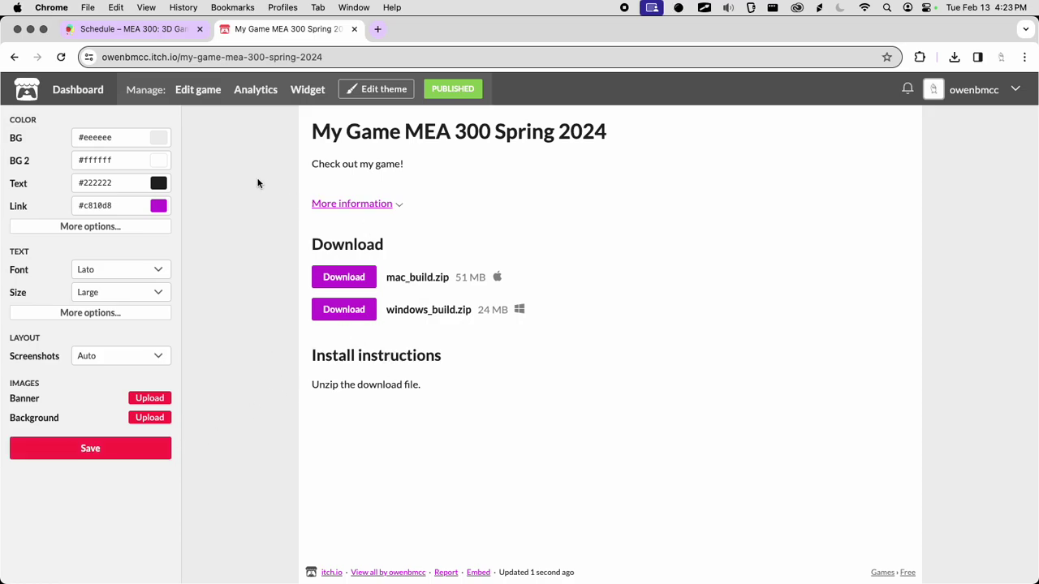